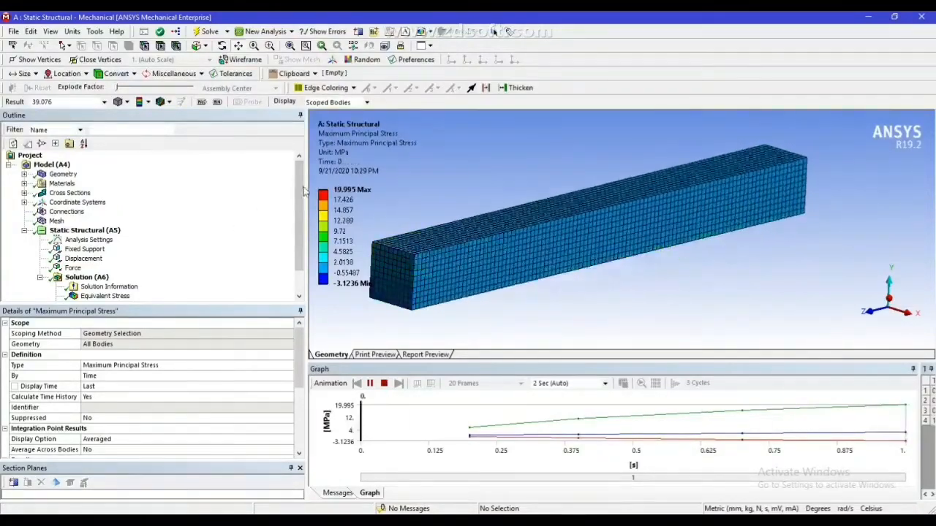
Examine the bodies, materials and cross sections defined in the solved beam model
scroll(300, 219, "down", 1)
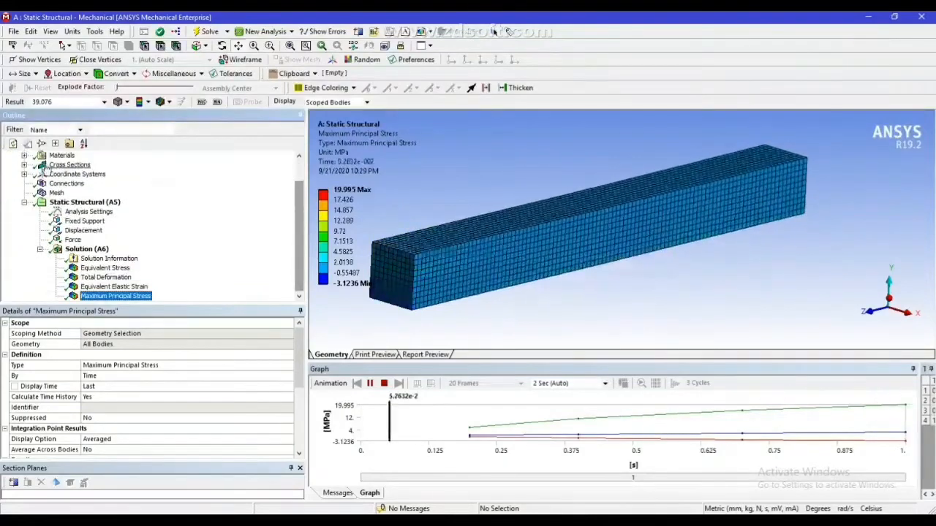
scroll(241, 155, "up", 1)
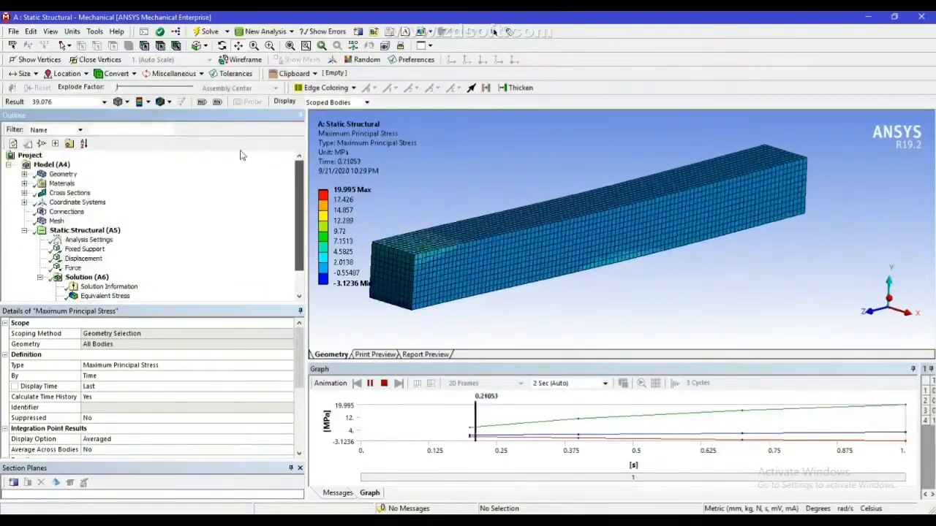
left_click(24, 174)
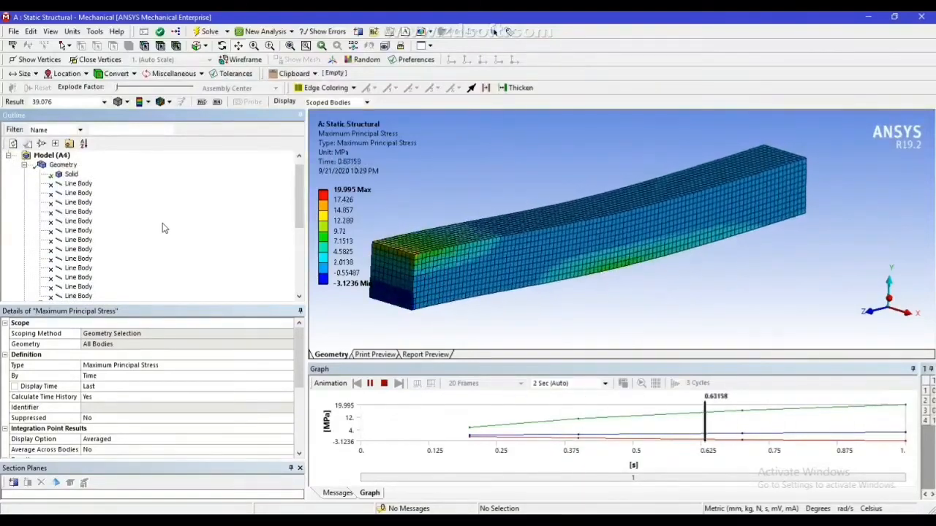
left_click_drag(303, 177, 303, 173)
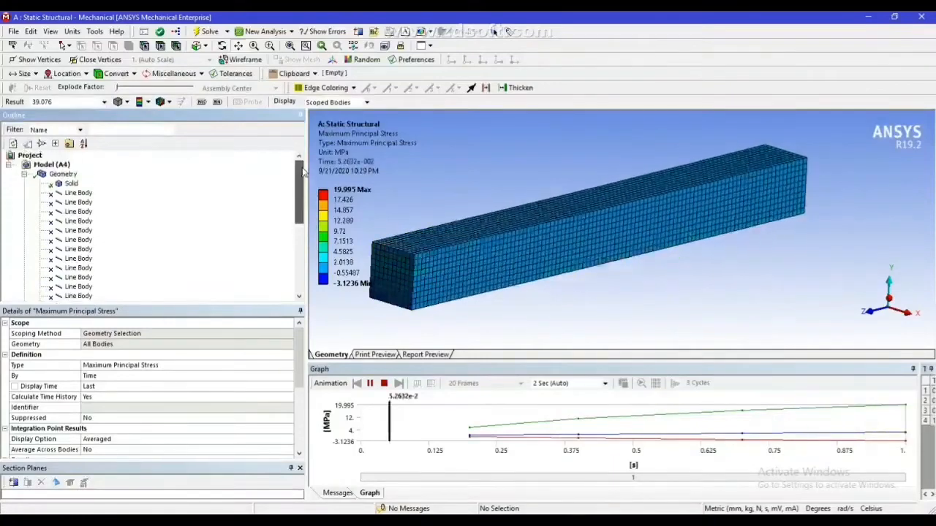
left_click(24, 174)
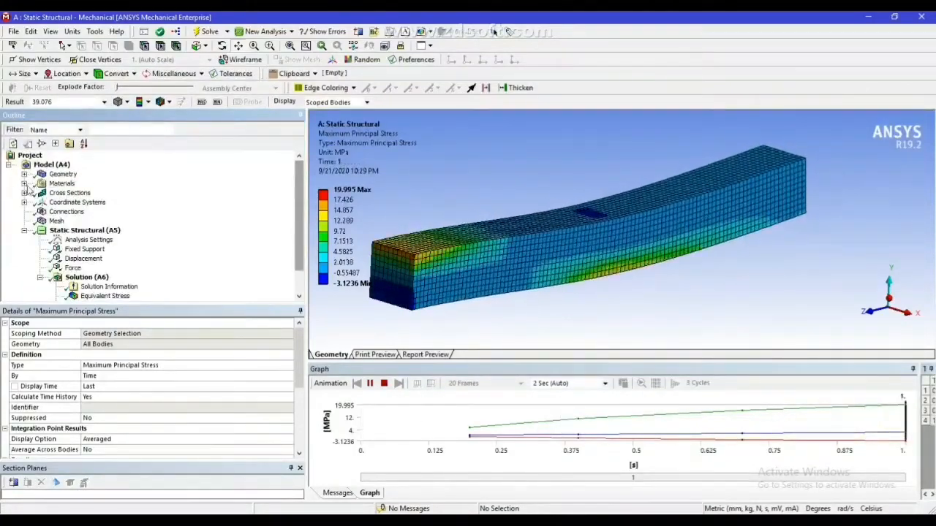
left_click(24, 184)
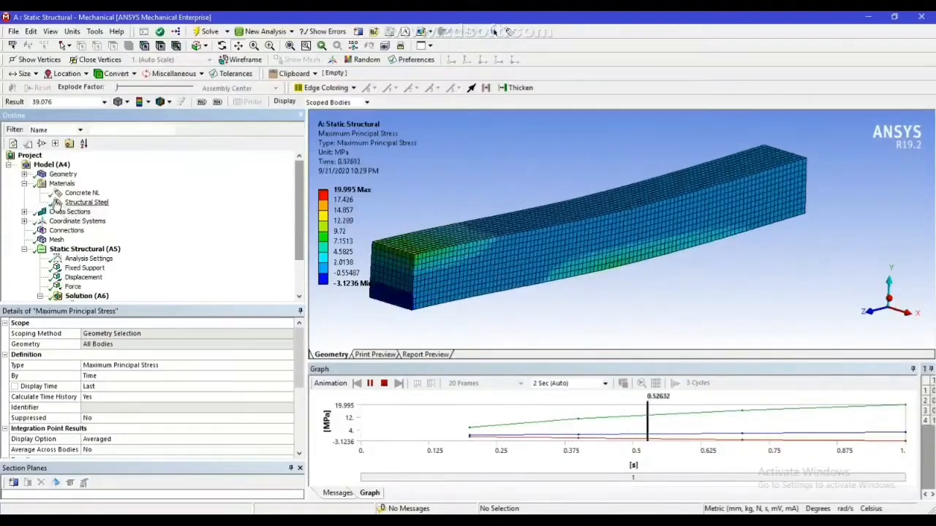
left_click(24, 183)
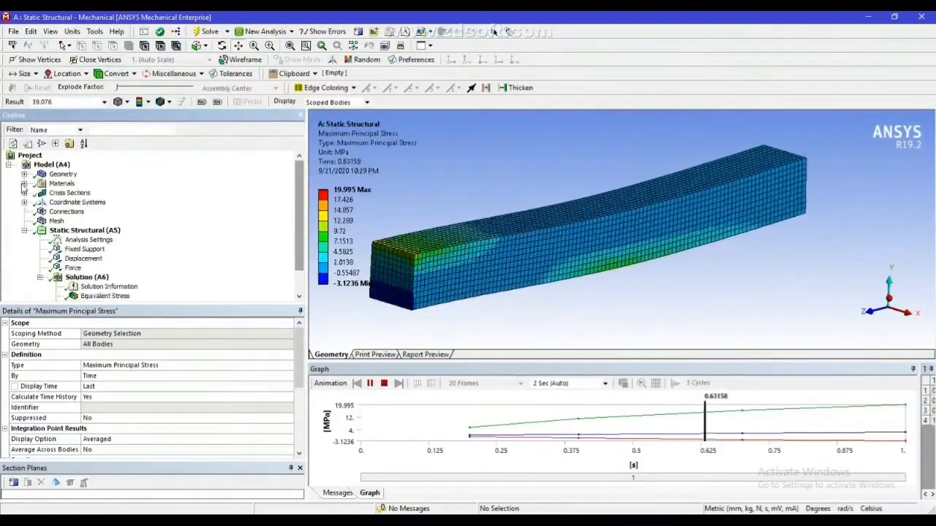
left_click(24, 193)
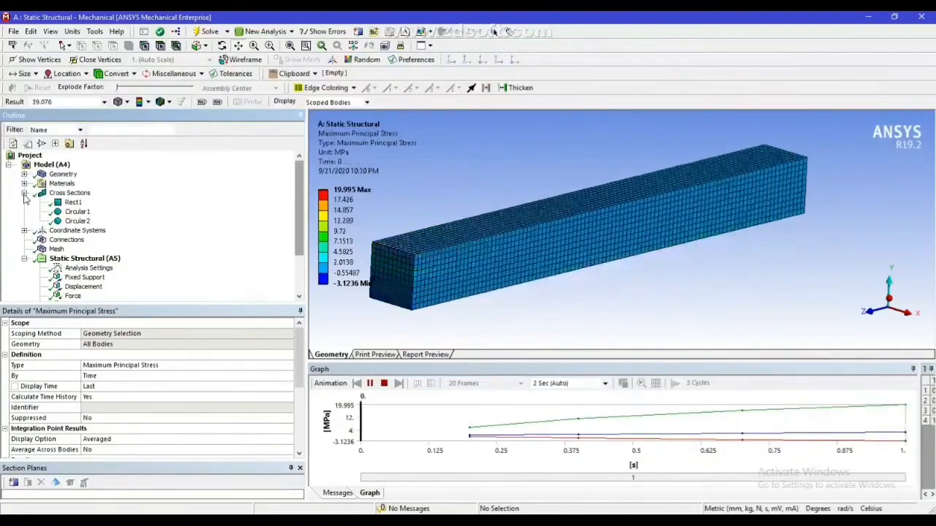
left_click(24, 193)
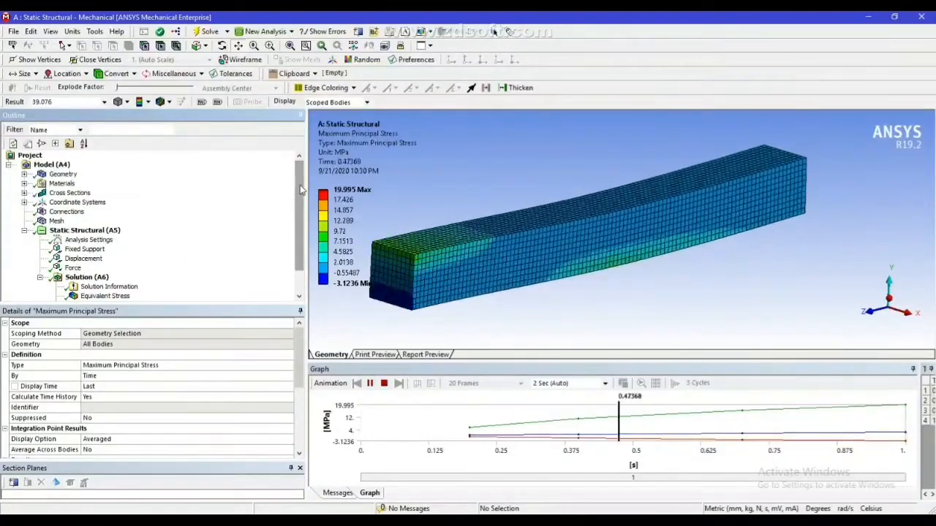
Review the applied force and the equivalent stress, total deformation, equivalent elastic strain and maximum principal stress results
scroll(300, 190, "down", 1)
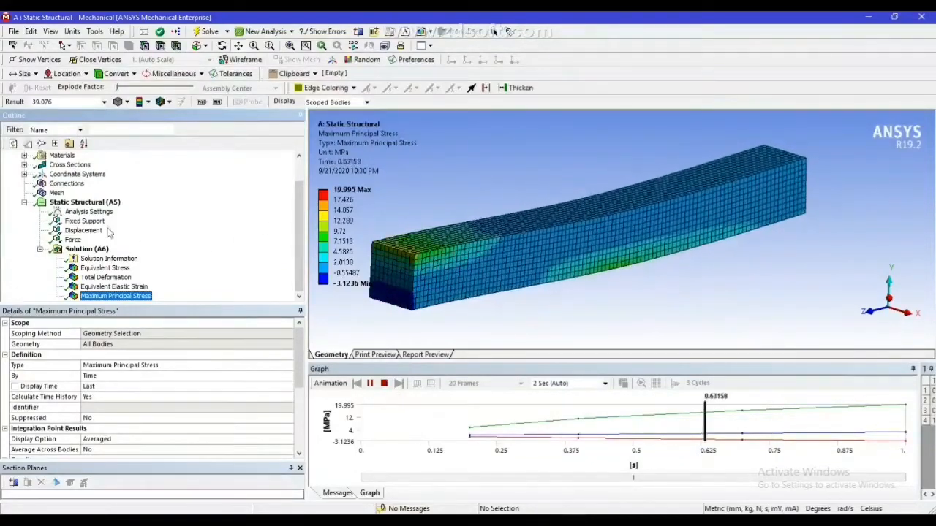
left_click(73, 240)
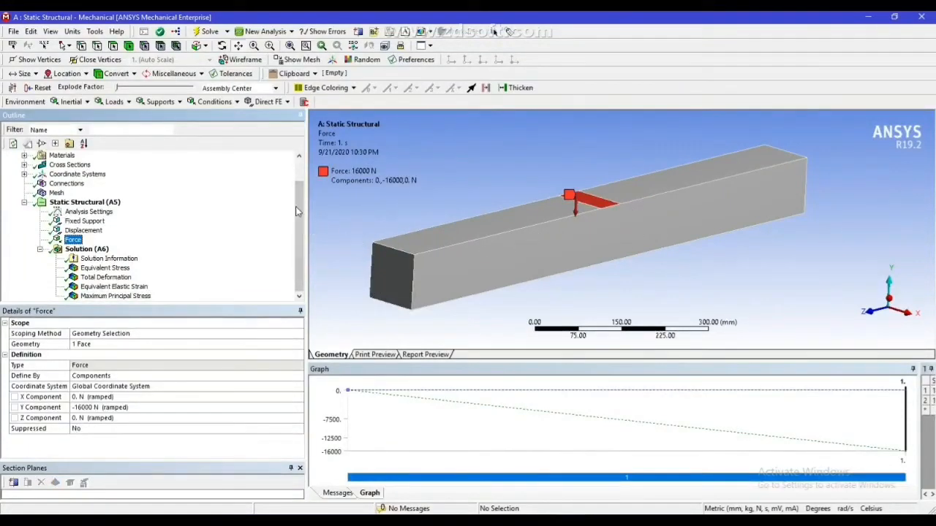
left_click(88, 250)
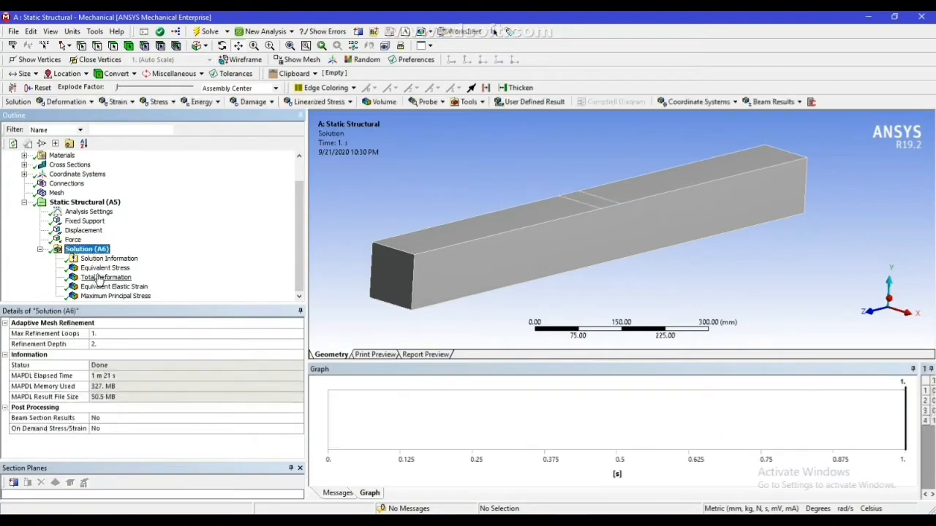
left_click(103, 268)
left_click(107, 278)
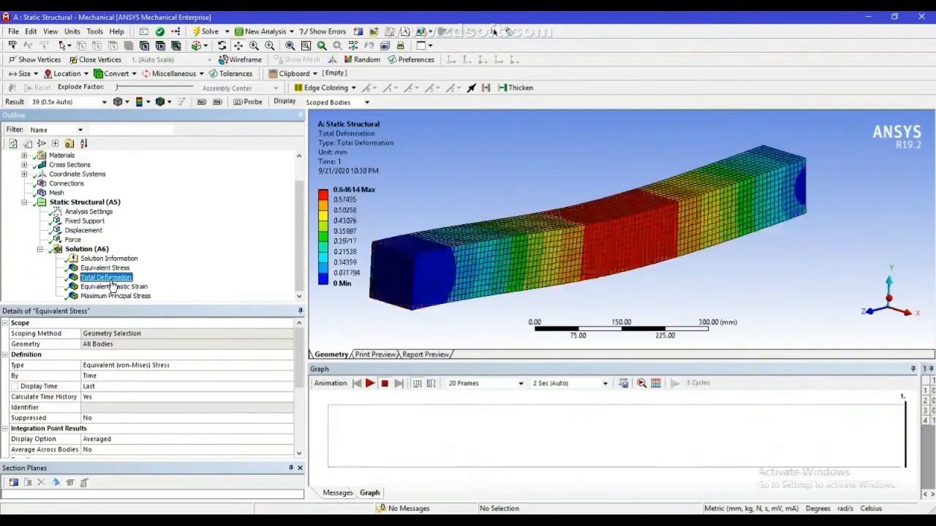
left_click(115, 287)
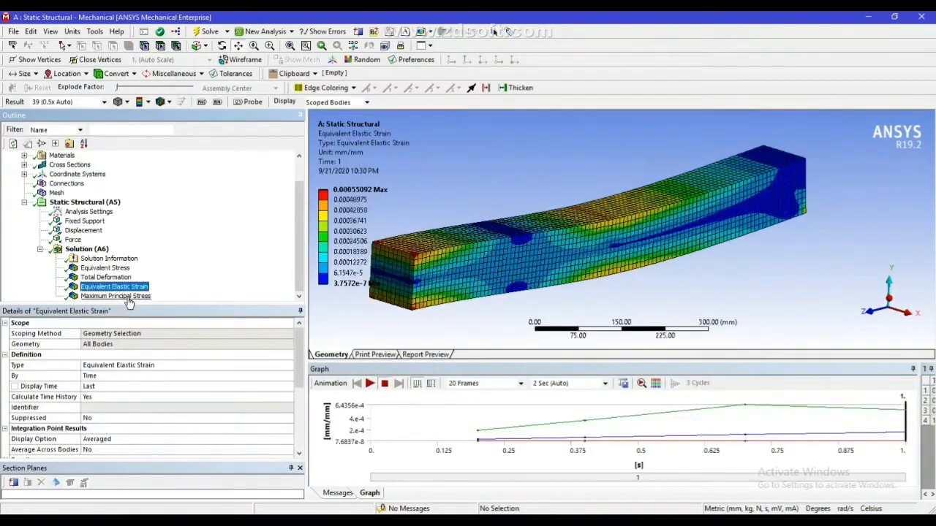
left_click(116, 297)
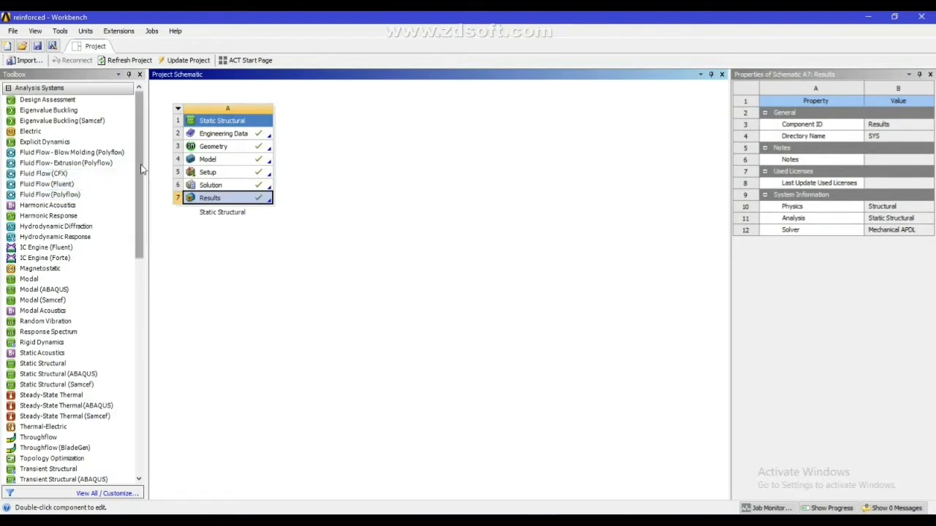
Switch to Workbench and add a standalone Static Structural system beside the existing one, named "reinforced beam"
scroll(138, 166, "down", 1)
left_click(35, 338)
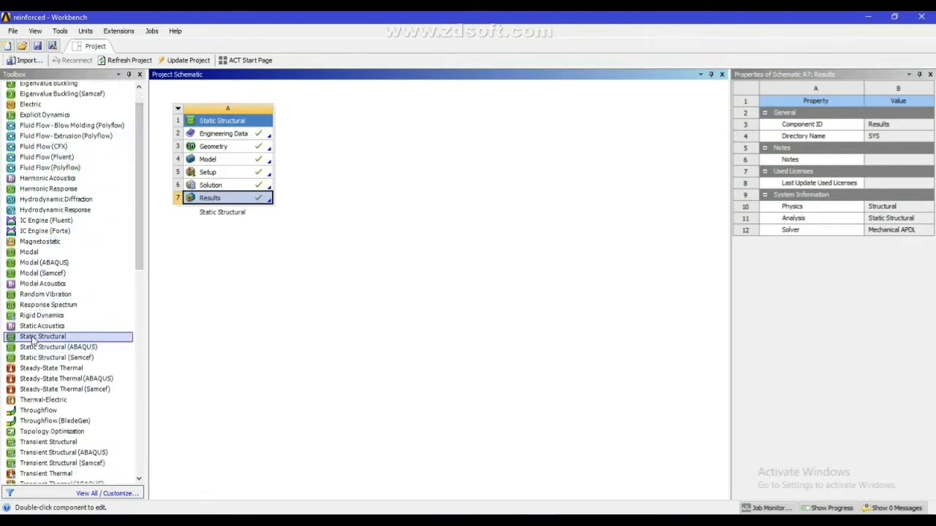
left_click_drag(66, 337, 345, 142)
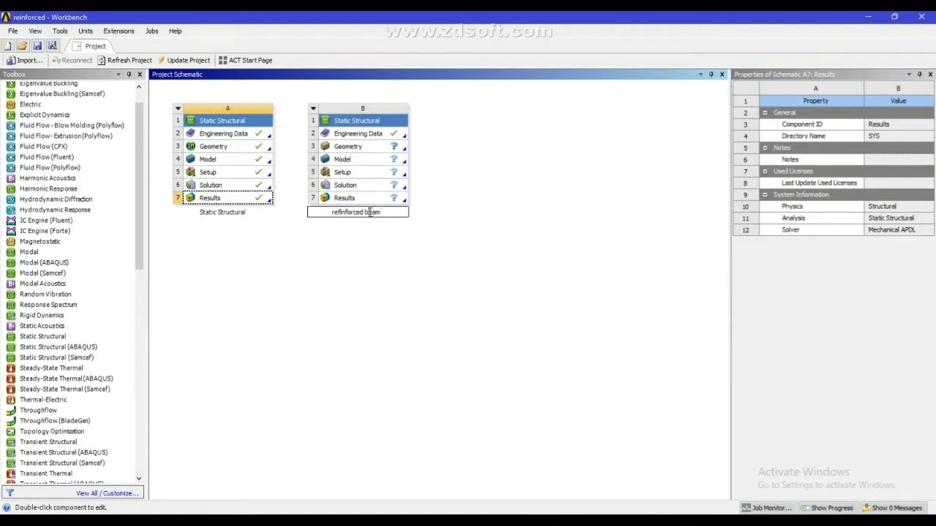
left_click(359, 265)
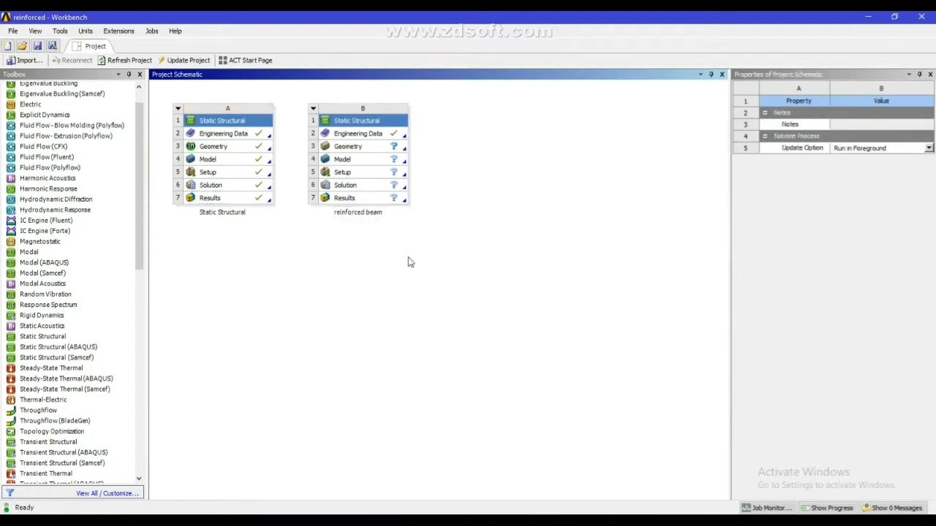
Open the reinforced beam system's engineering data and add Bilinear Isotropic Hardening to Structural Steel
double_click(353, 136)
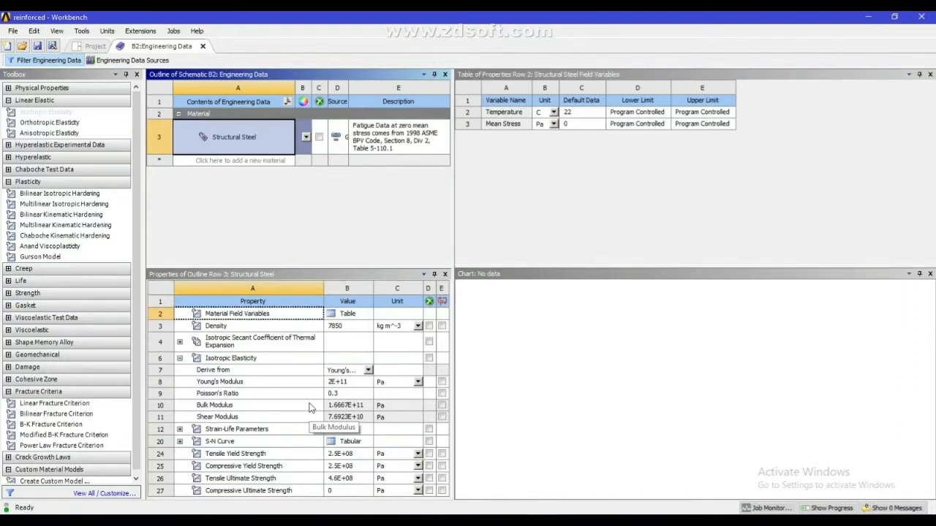
left_click(63, 194)
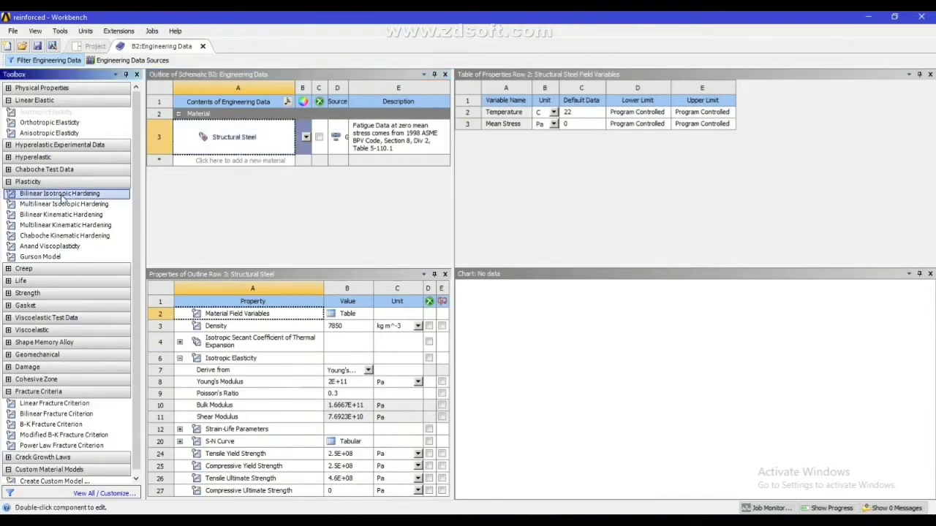
double_click(62, 196)
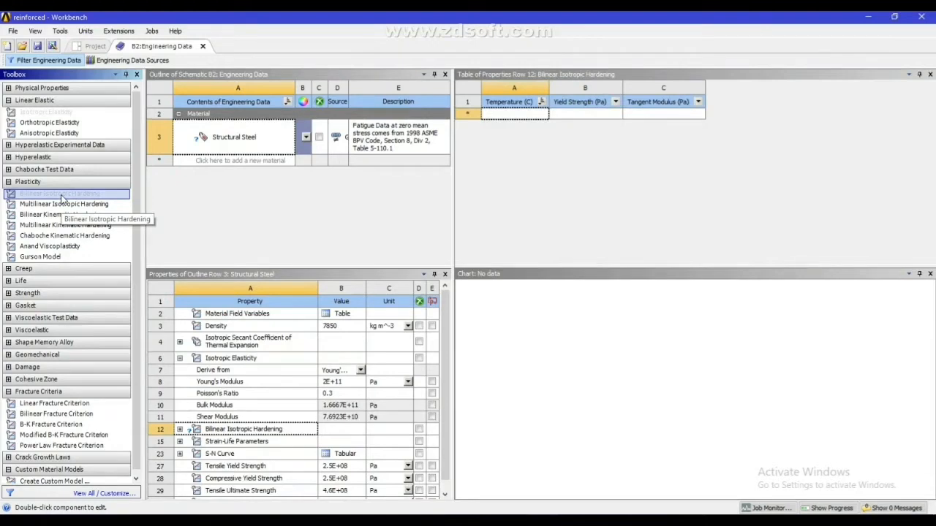
Change the units of the hardening model's yield strength and tangent modulus to MPa
left_click(627, 103)
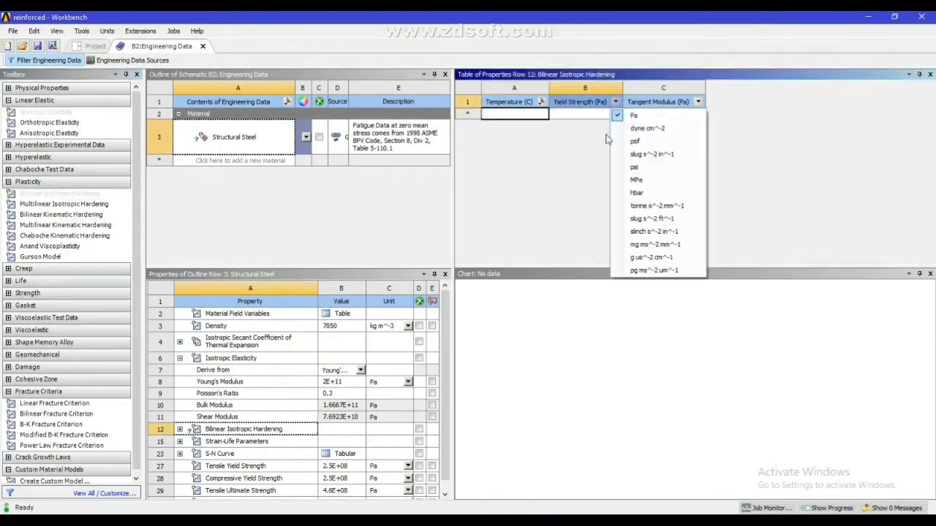
left_click(634, 180)
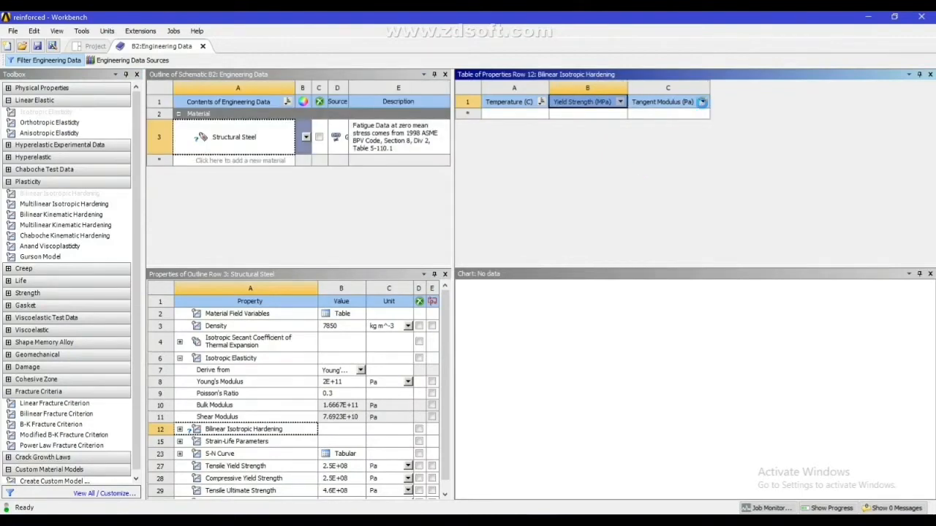
left_click(702, 101)
left_click(724, 179)
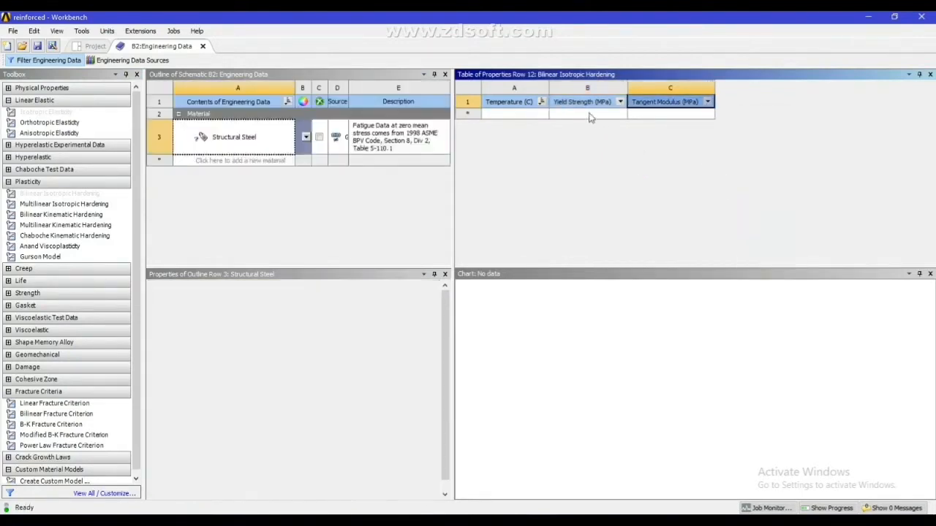
Set Structural Steel's bilinear hardening yield strength to 600 MPa and tangent modulus to 1000 MPa
left_click(583, 114)
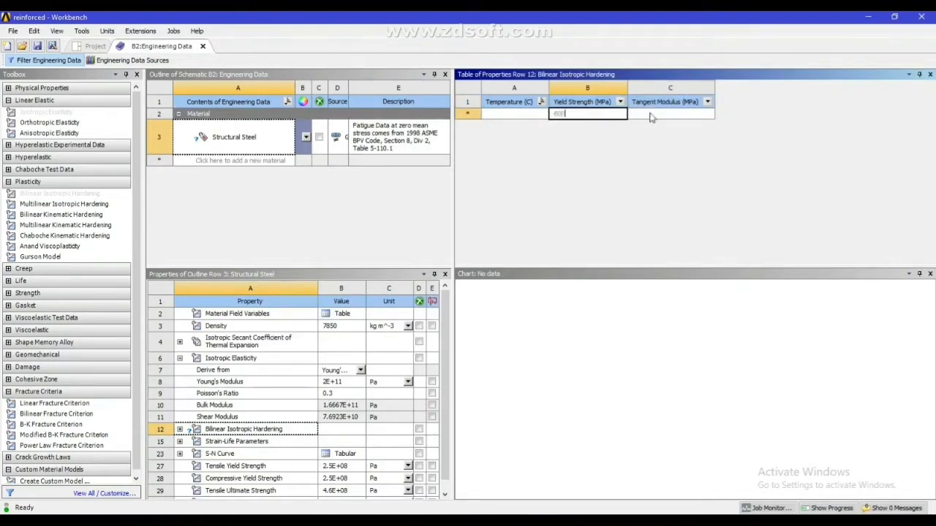
left_click(651, 116)
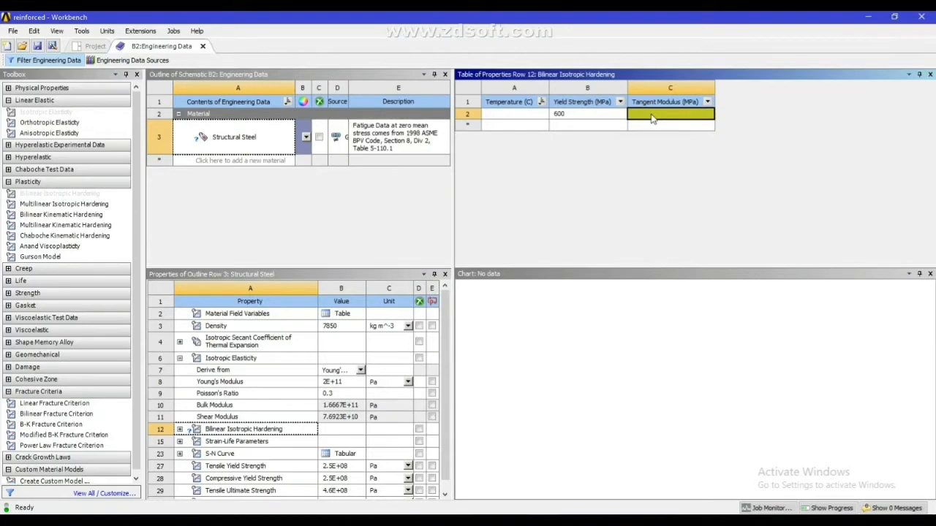
type("1000")
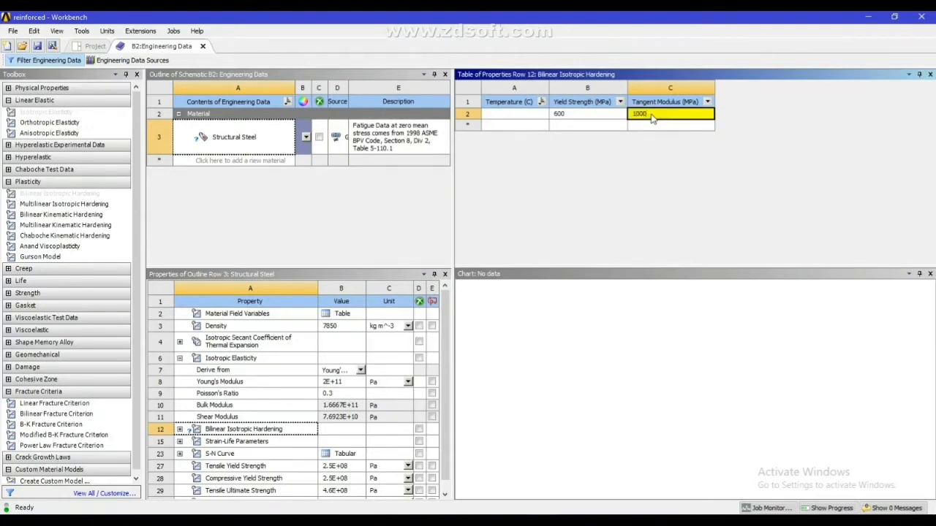
left_click(636, 175)
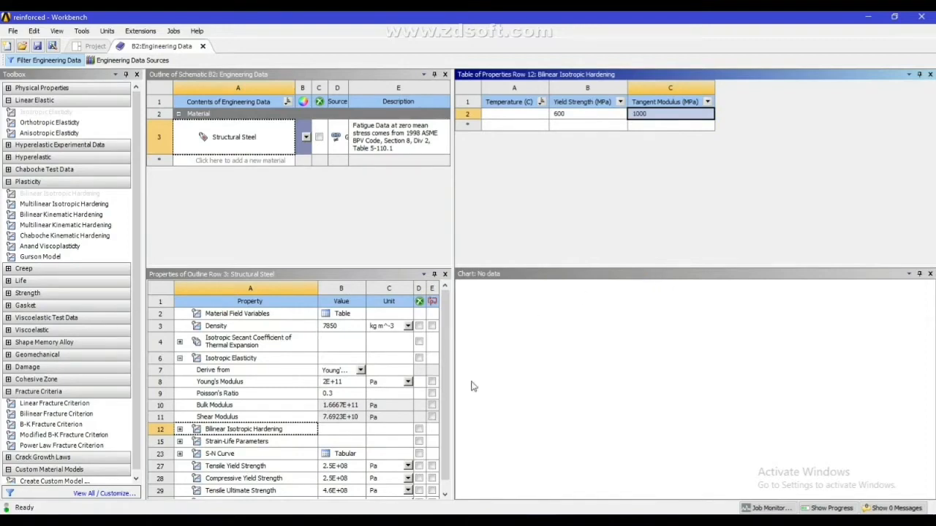
left_click(180, 430)
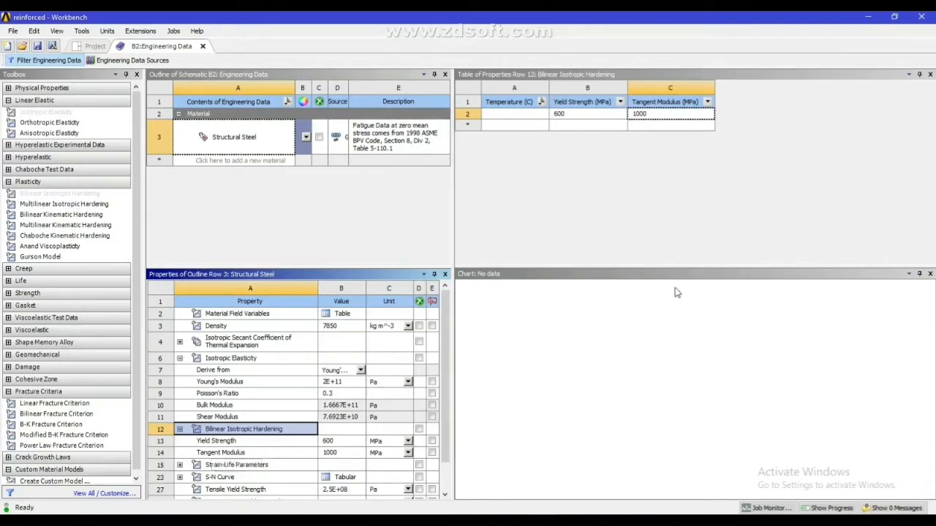
left_click(597, 219)
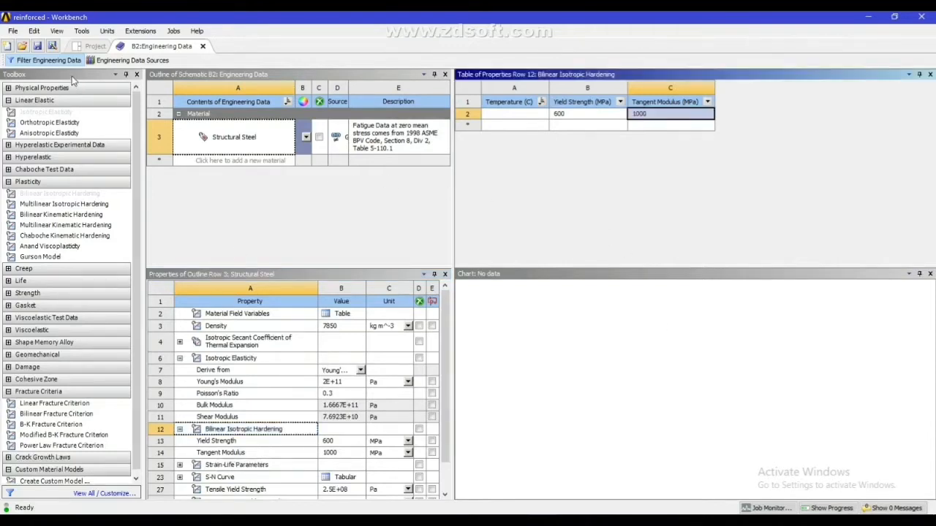
Add Concrete from the General Materials library to the engineering data and return to the project's material list
left_click(128, 60)
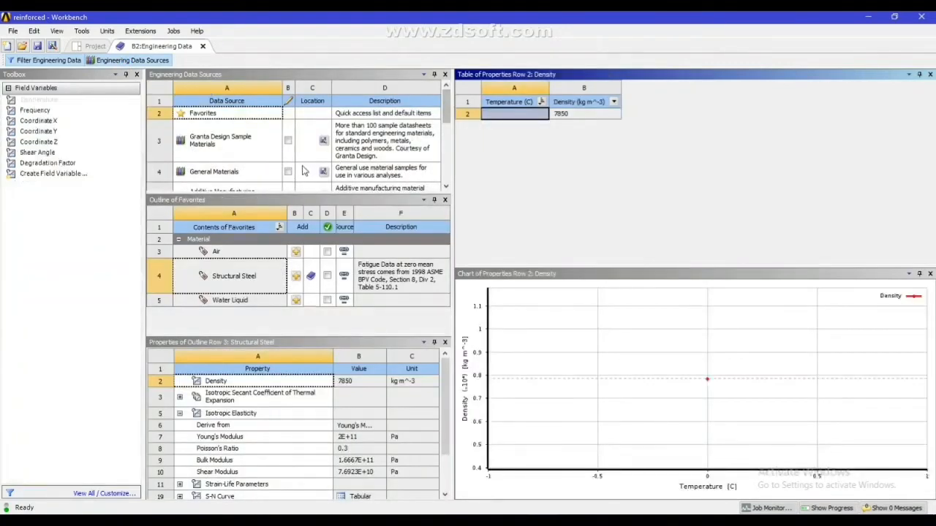
left_click(220, 171)
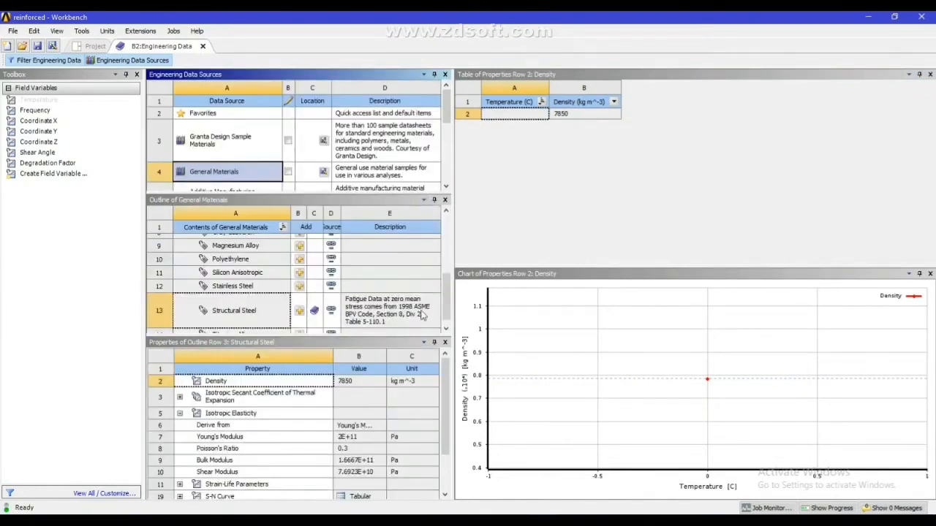
scroll(264, 298, "up", 5)
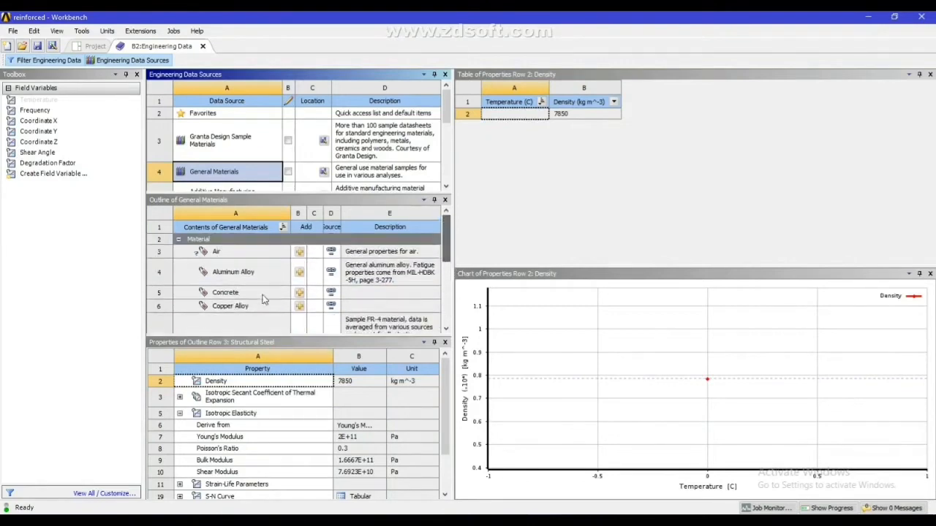
left_click(297, 295)
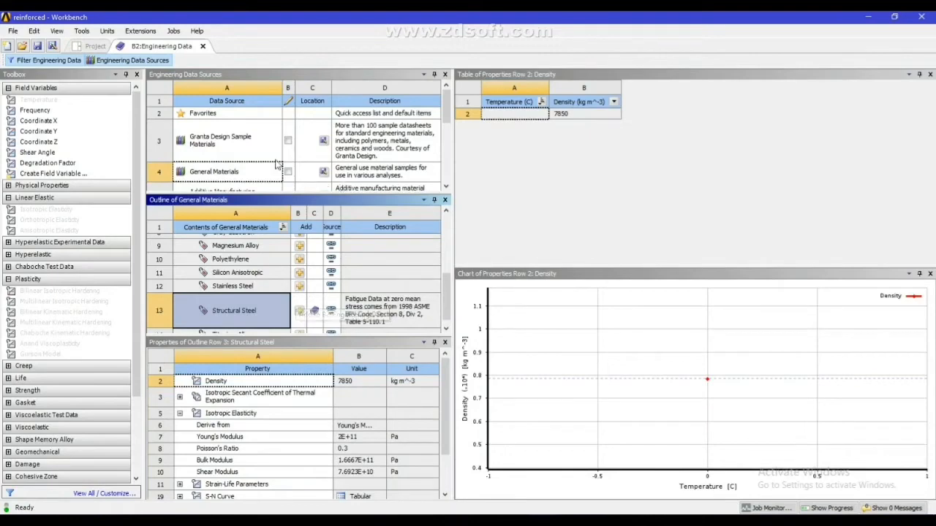
left_click(155, 64)
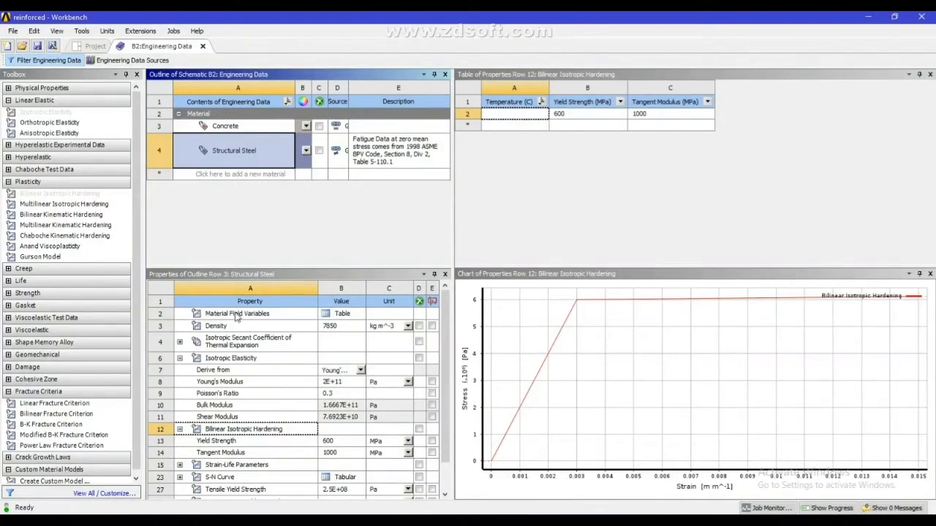
Add Multilinear Isotropic Hardening to Concrete and set the unit of its stress column to MPa
left_click(236, 130)
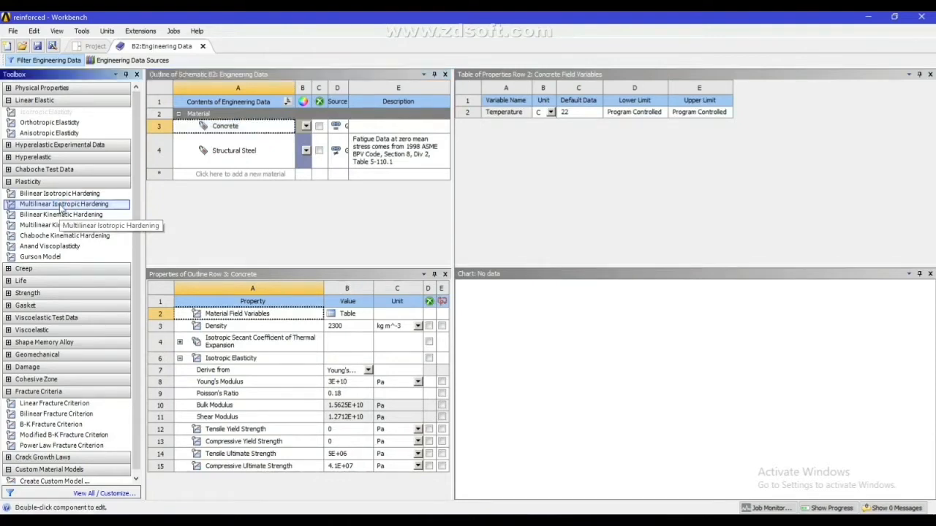
double_click(59, 204)
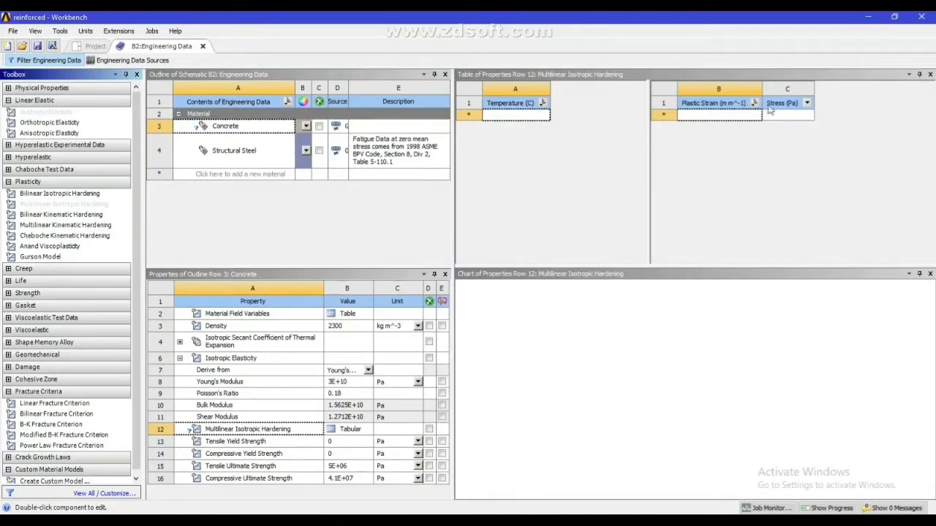
left_click(807, 103)
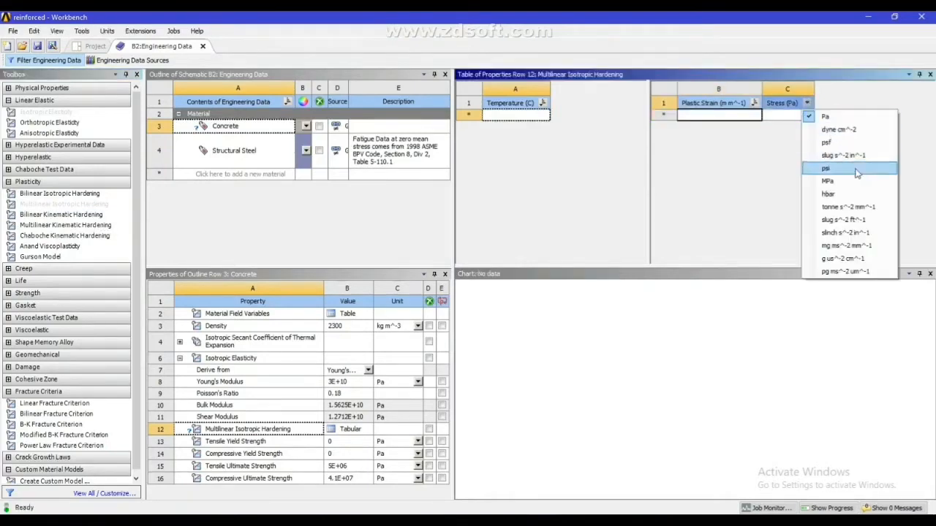
left_click(829, 182)
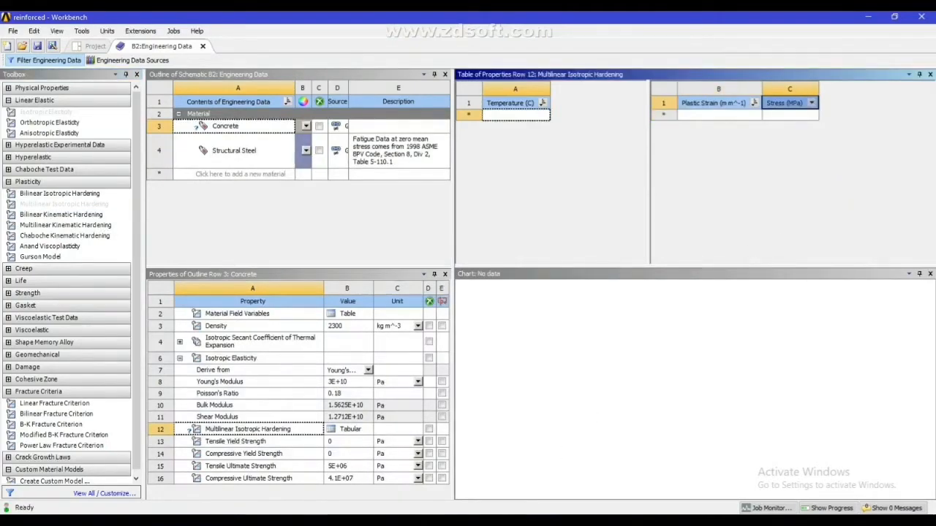
Copy the concrete strain values 0 to 0.0035 from the Excel sheet and paste them into Workbench's Plastic Strain column
key("alt+Tab")
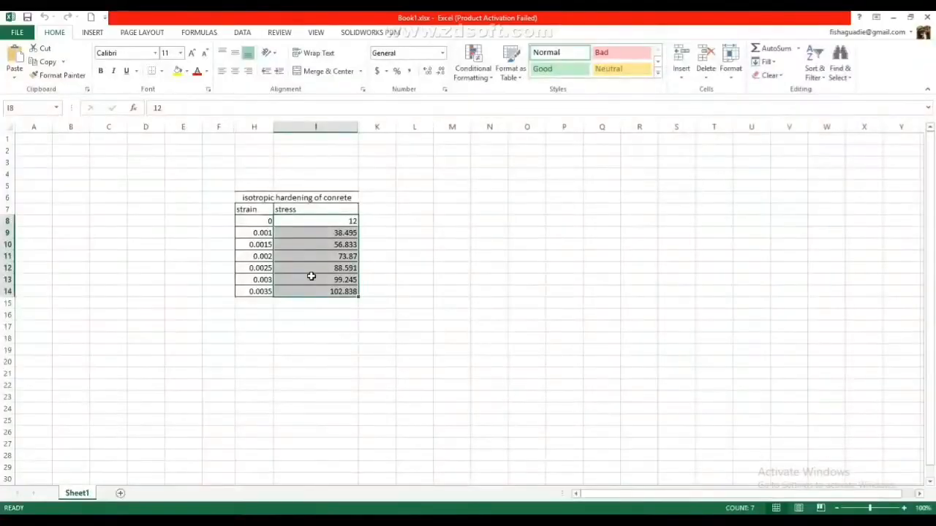
left_click(261, 221)
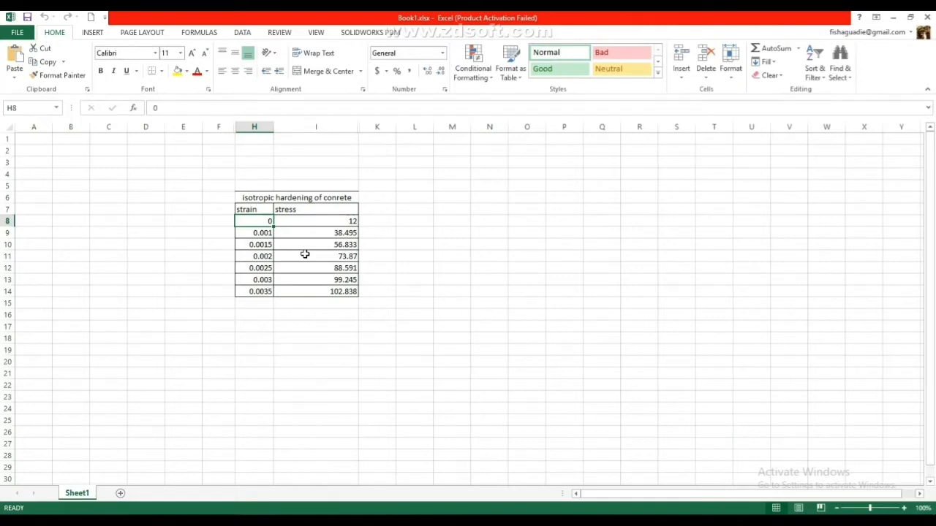
left_click_drag(264, 221, 243, 310)
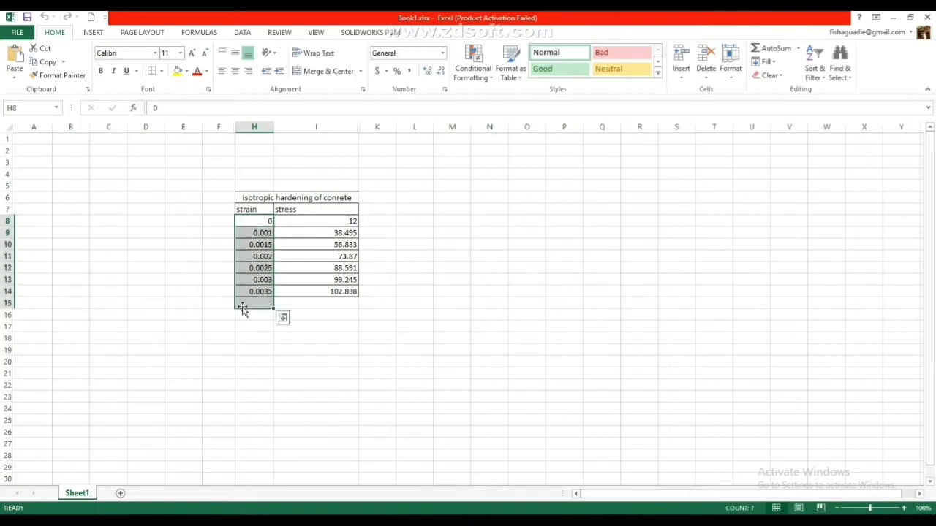
right_click(246, 263)
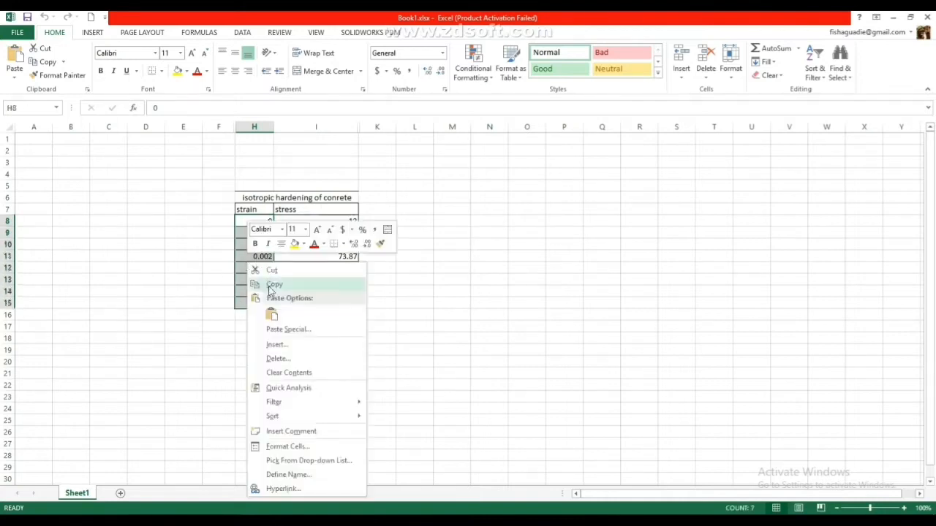
left_click(274, 285)
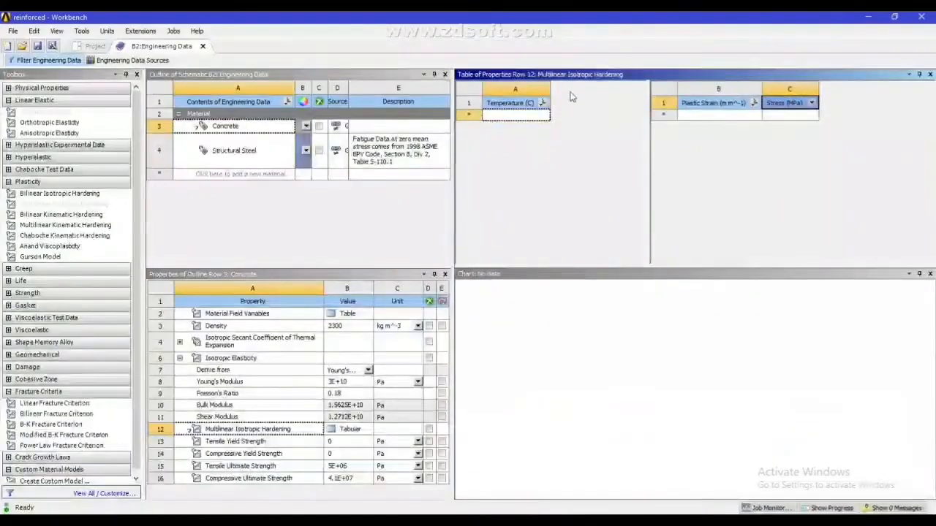
left_click(700, 114)
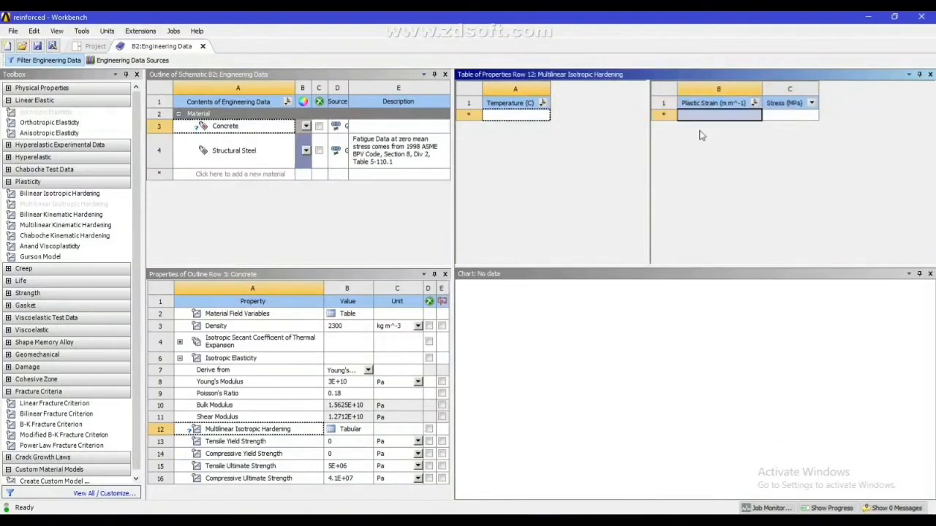
right_click(700, 116)
left_click(720, 123)
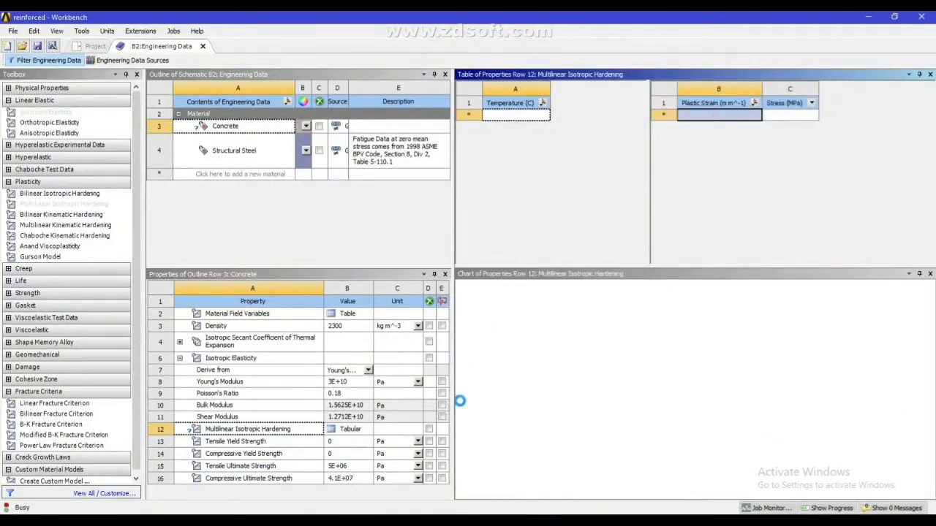
Copy the concrete stress values 12 to 102.838 from the Excel sheet and paste them into Workbench's Stress column
key("alt+Tab")
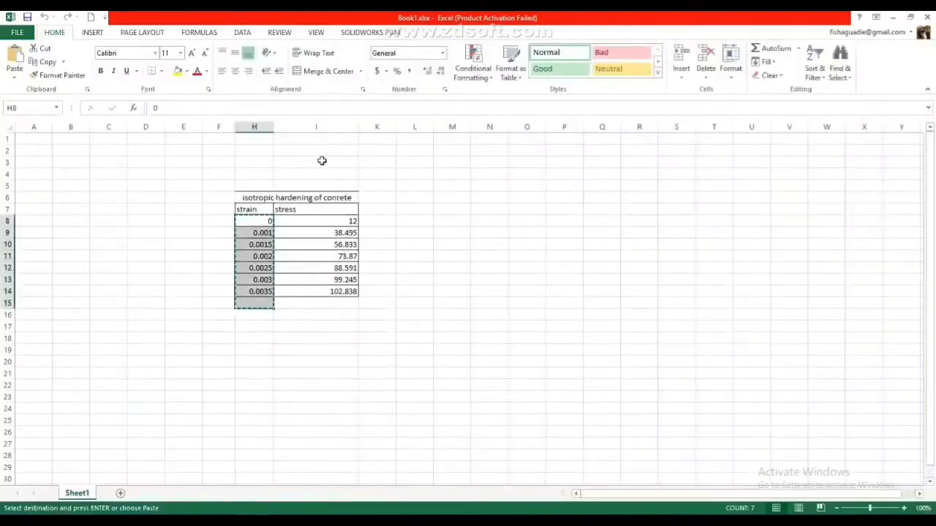
left_click_drag(312, 221, 334, 301)
right_click(329, 242)
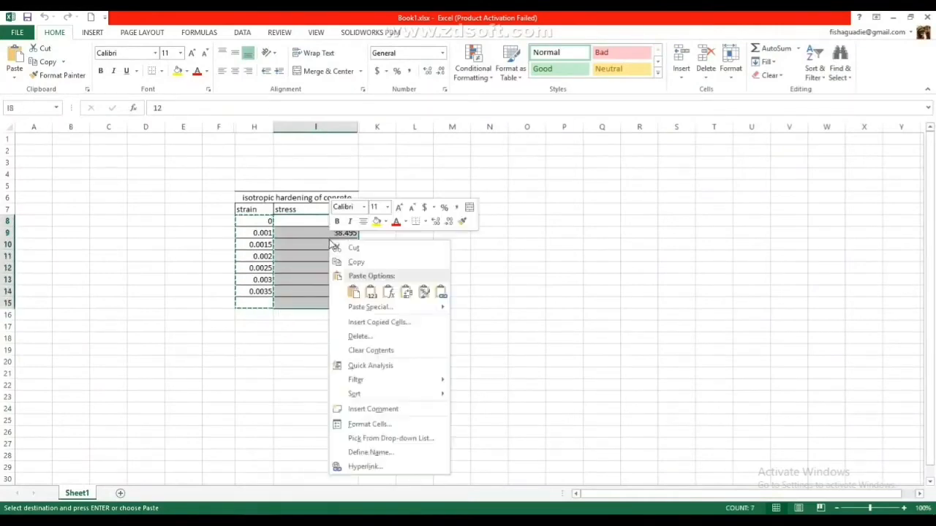
left_click(356, 262)
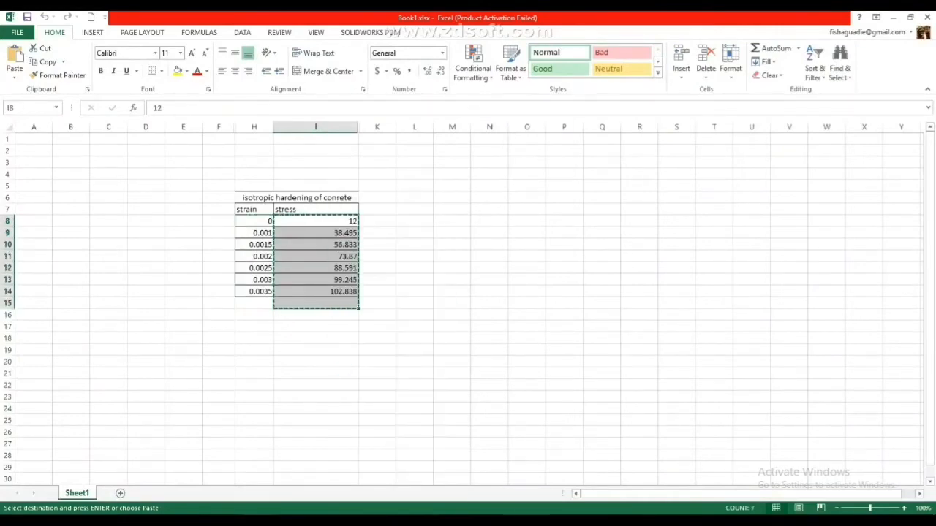
key("alt+Tab")
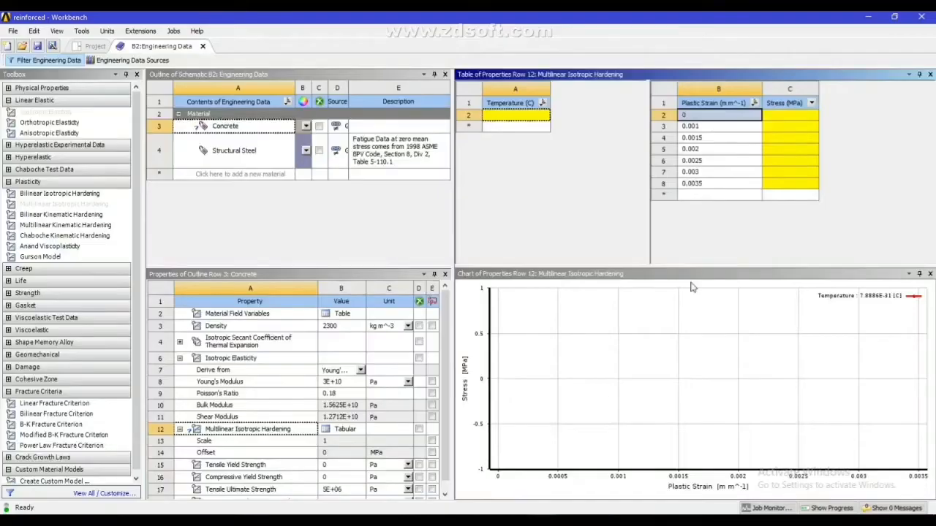
left_click(799, 119)
right_click(799, 120)
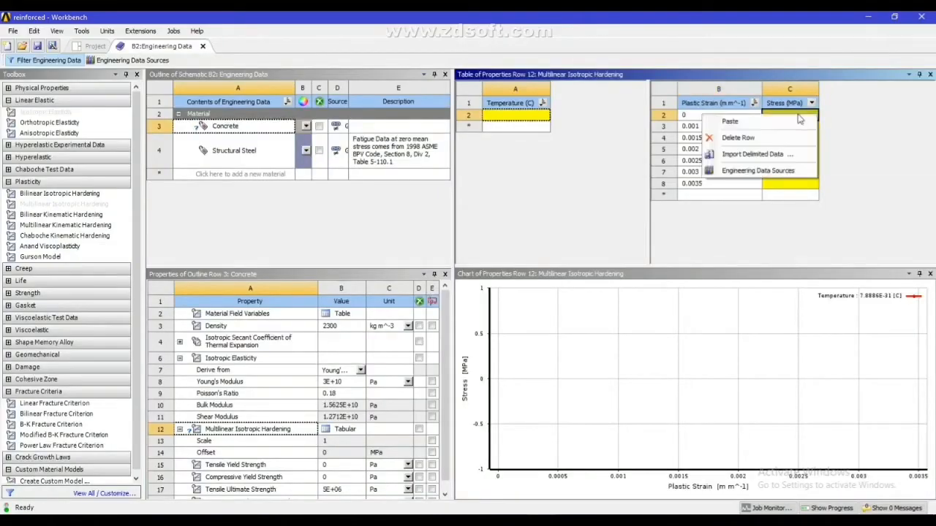
left_click(722, 120)
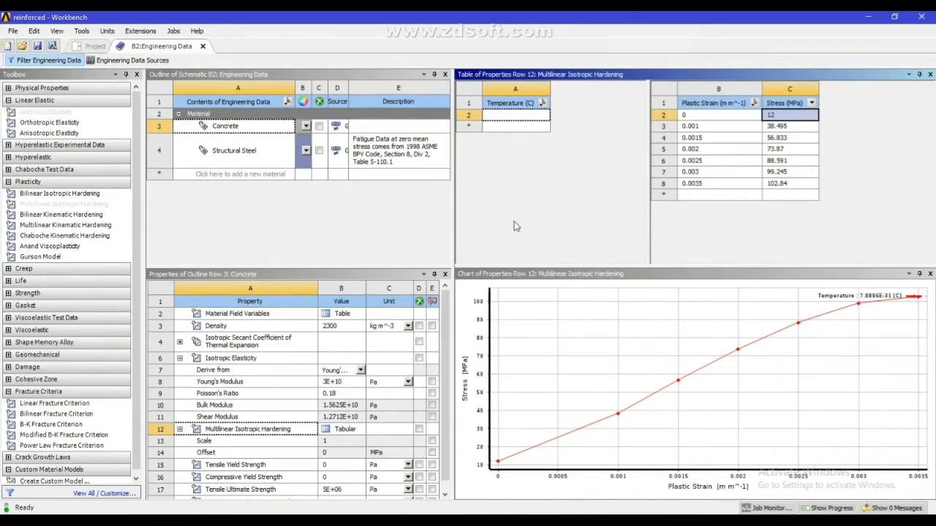
Return to the project schematic, create a new DesignModeler geometry for the reinforced beam system and set its length unit to millimeter
left_click(128, 61)
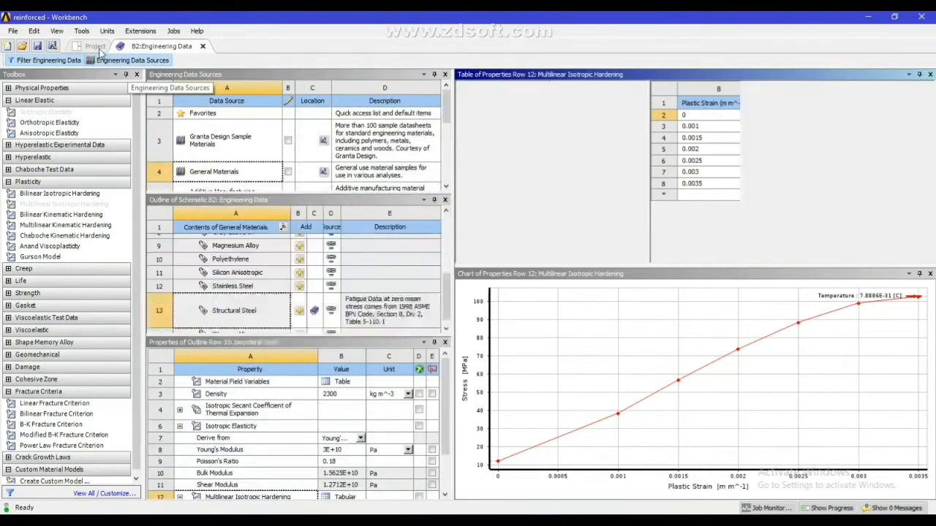
left_click(95, 46)
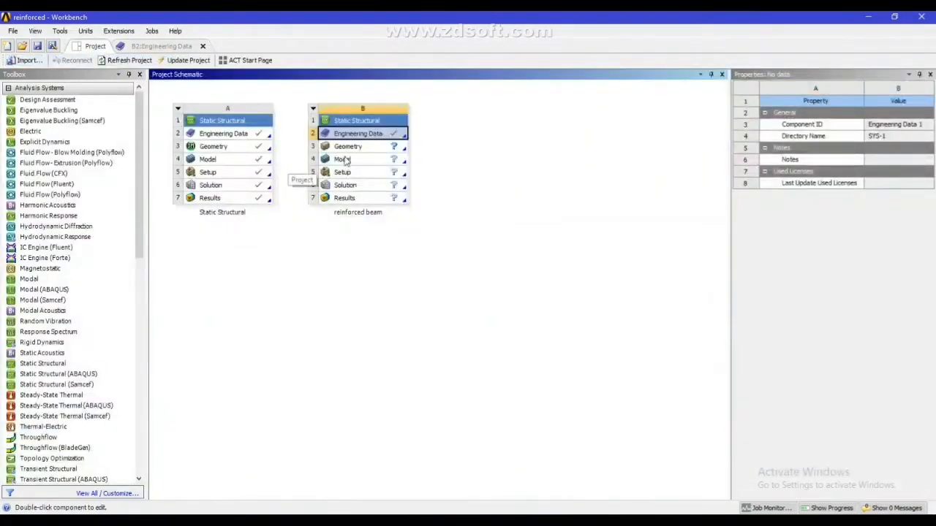
left_click(348, 148)
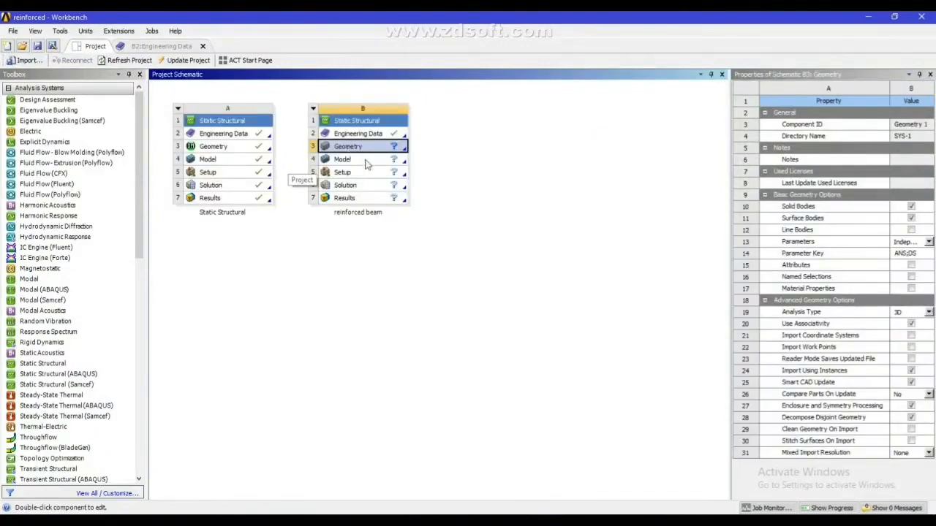
right_click(373, 151)
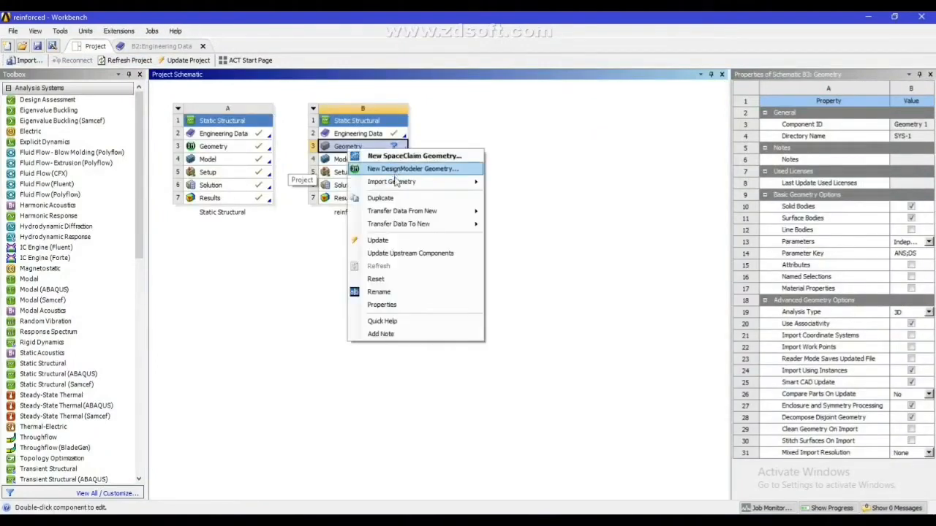
left_click(395, 170)
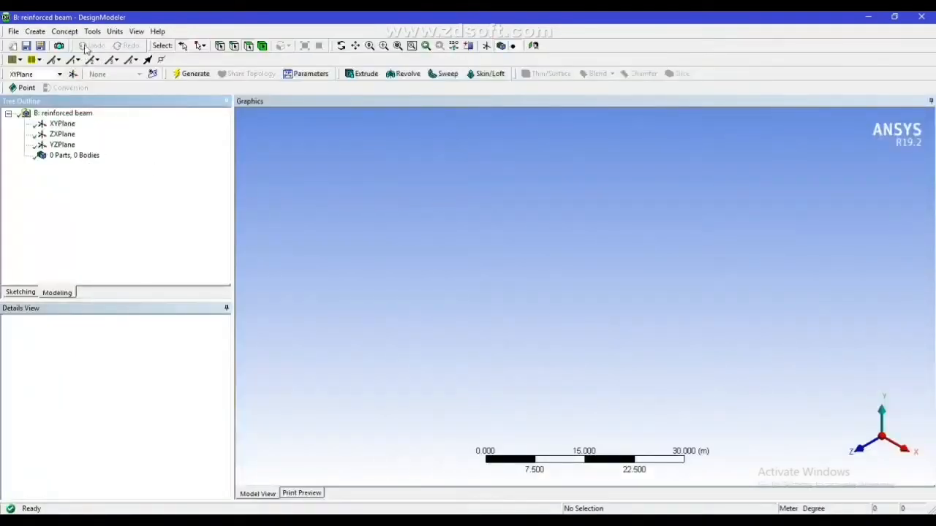
left_click(114, 32)
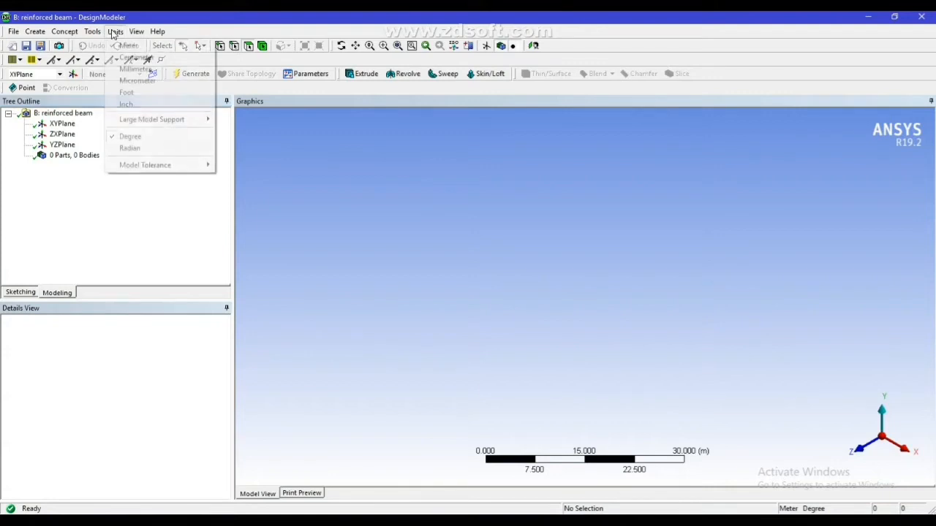
left_click(138, 68)
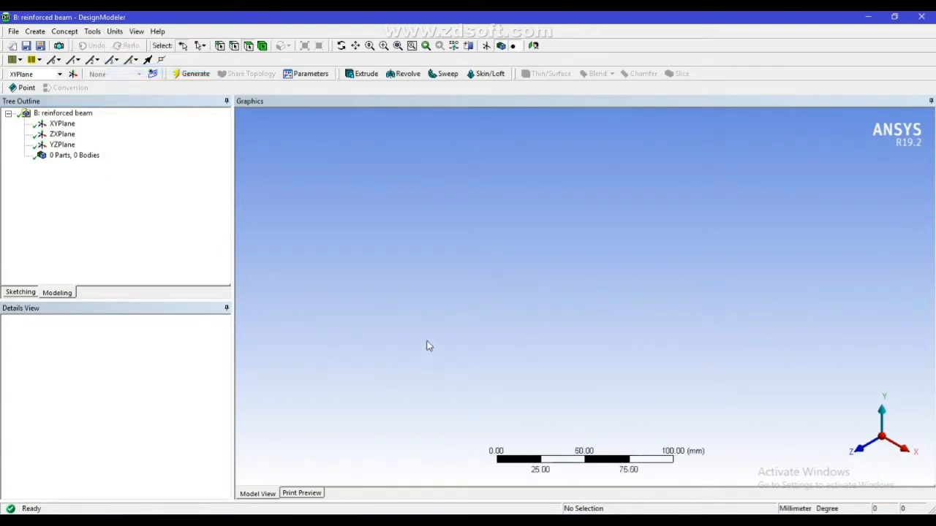
Create a rectangular cross section with B and H both set to 100 mm and generate it
left_click(35, 31)
mouse_move(64, 32)
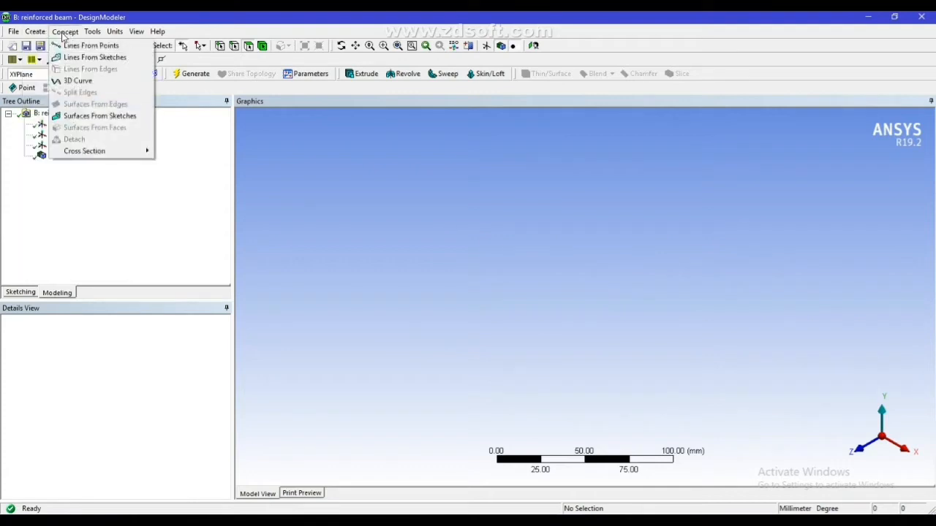
mouse_move(100, 151)
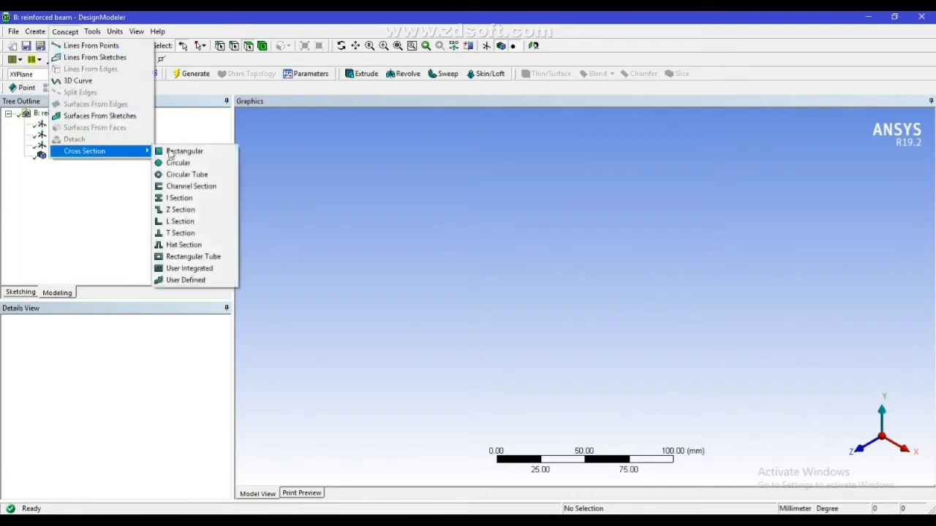
left_click(175, 151)
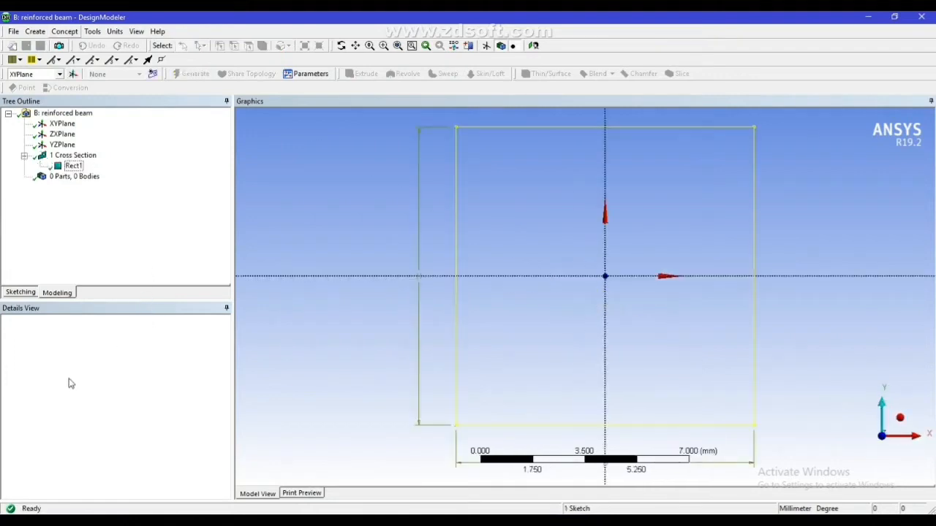
left_click(92, 362)
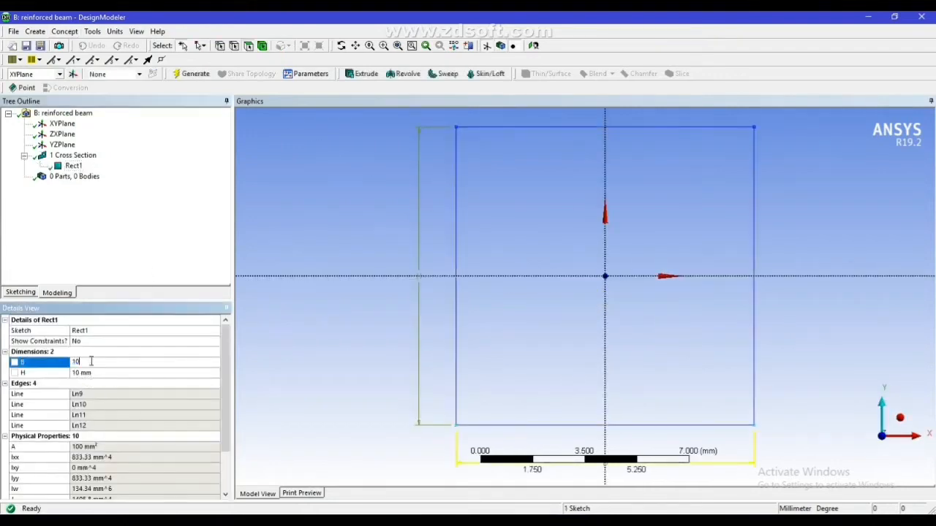
type("0")
key("Return")
left_click(105, 373)
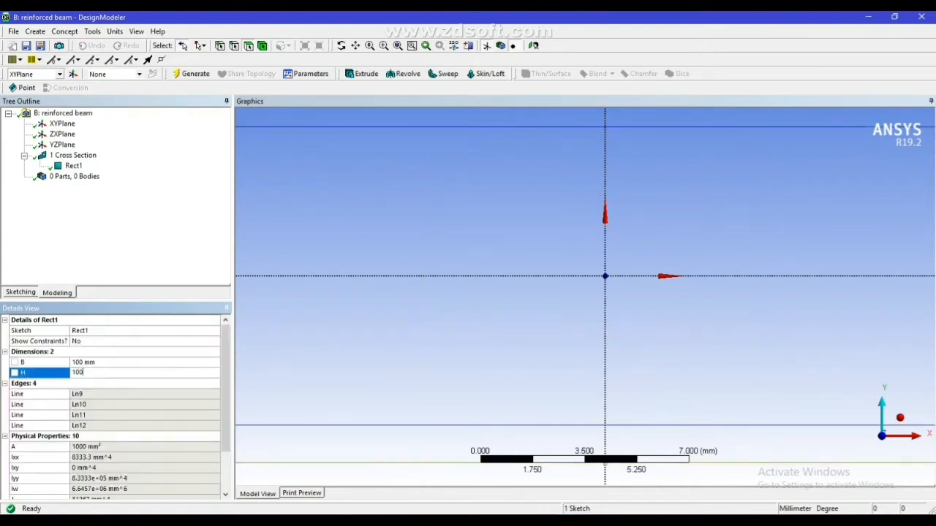
key("Return")
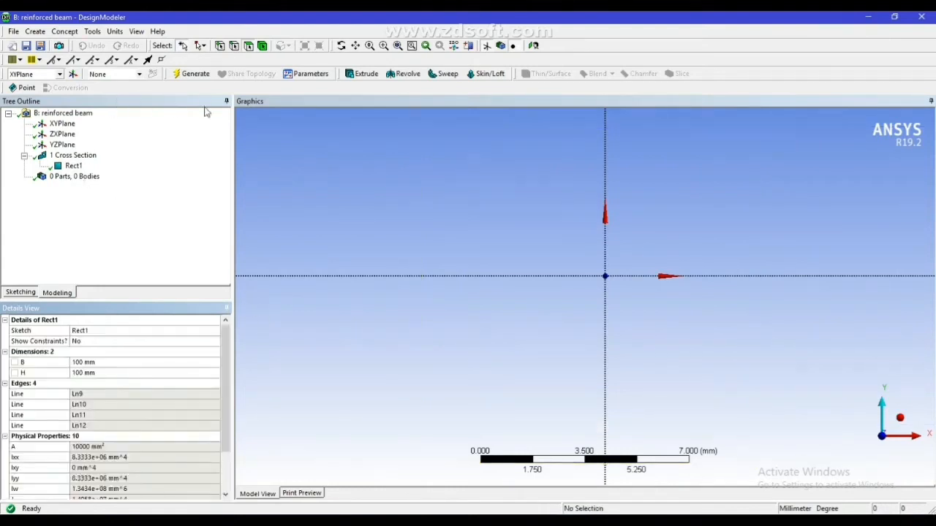
left_click(198, 75)
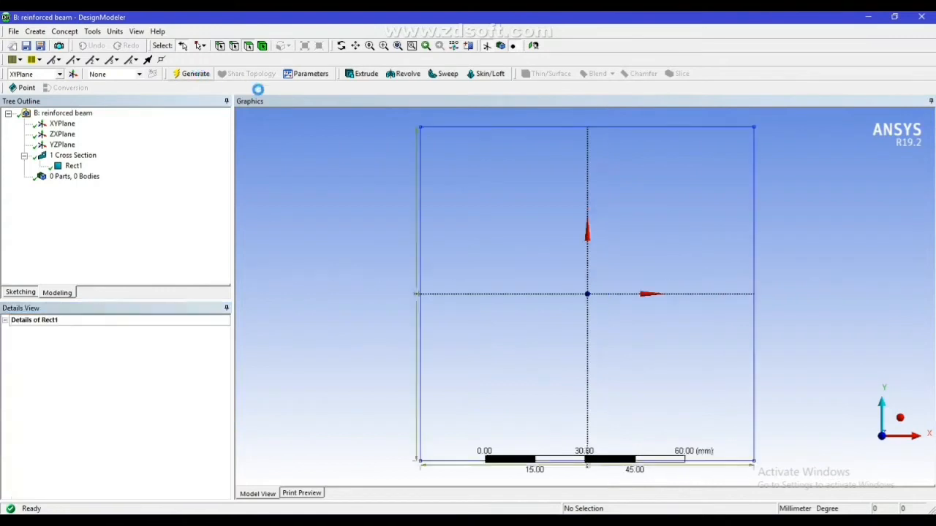
Extrude the Rect1 section with Both - Symmetric direction and 500 mm depth, and generate the beam body
left_click(360, 74)
left_click(108, 340)
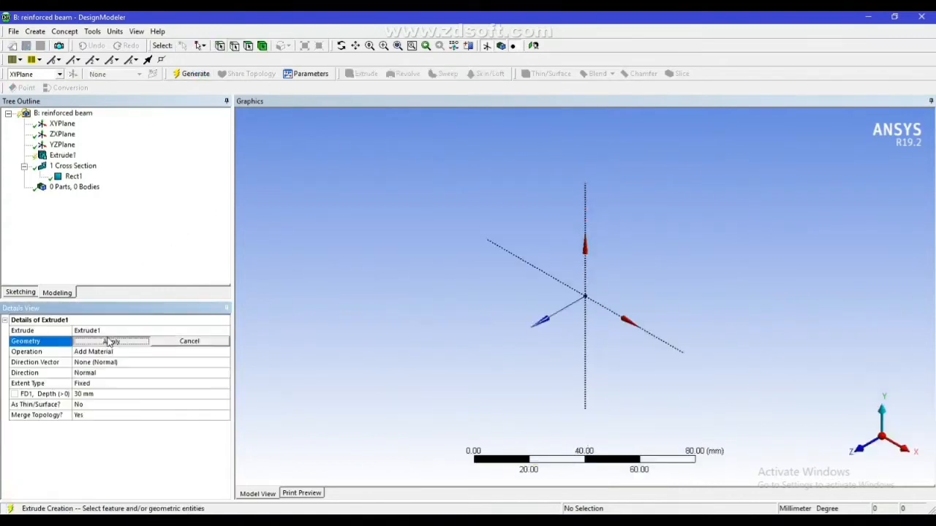
left_click(73, 176)
left_click(123, 344)
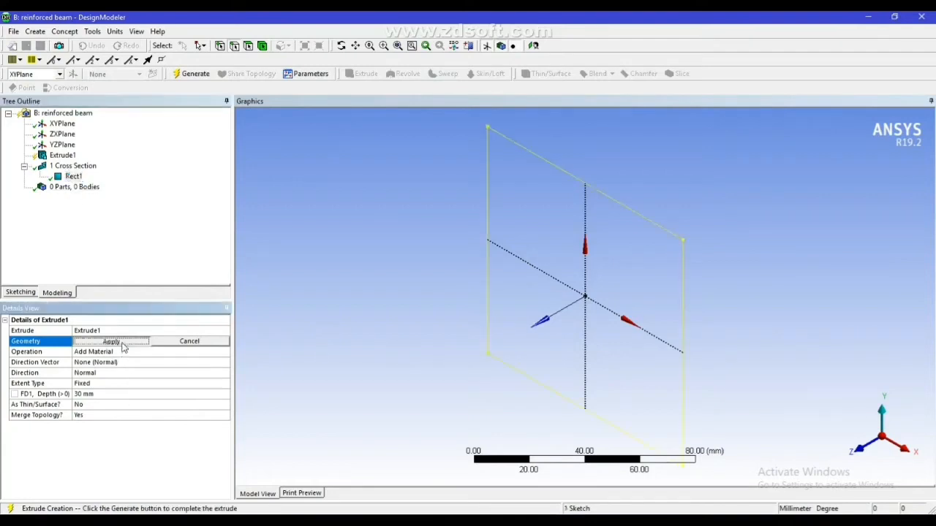
left_click(126, 373)
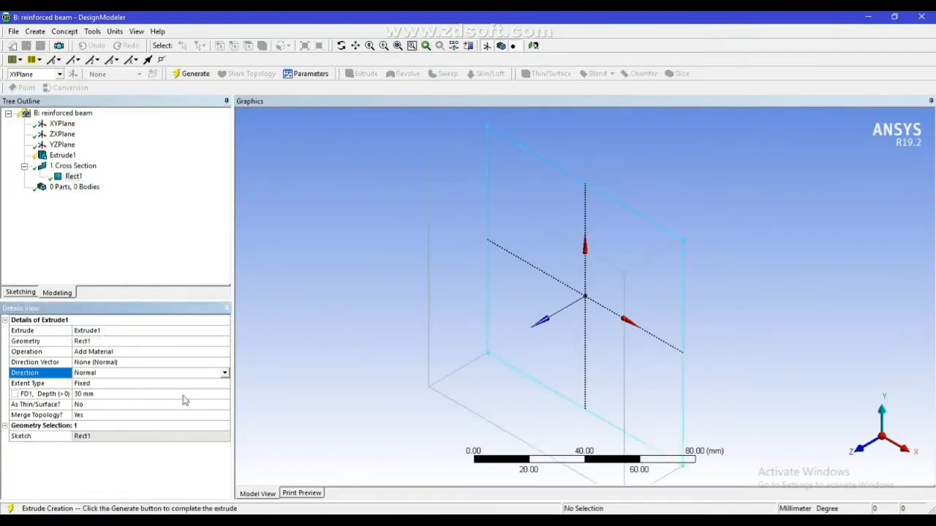
left_click(225, 374)
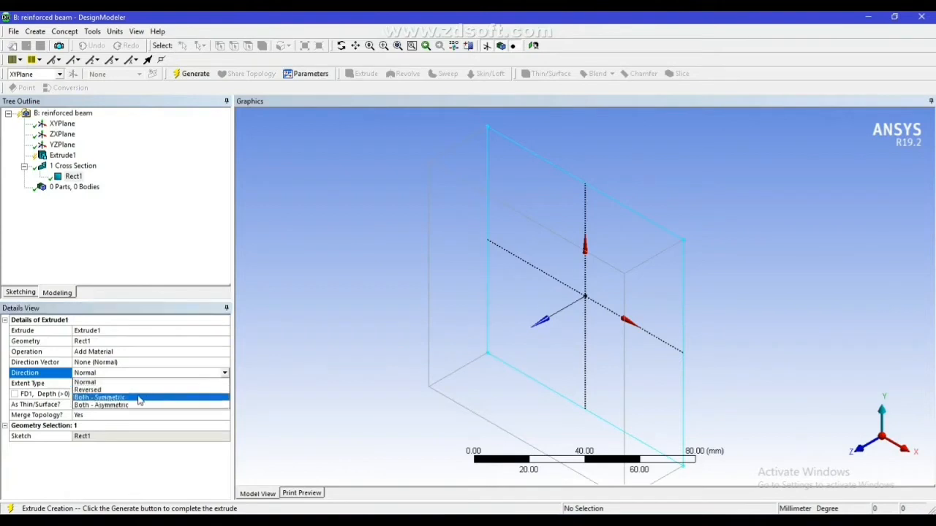
left_click(139, 397)
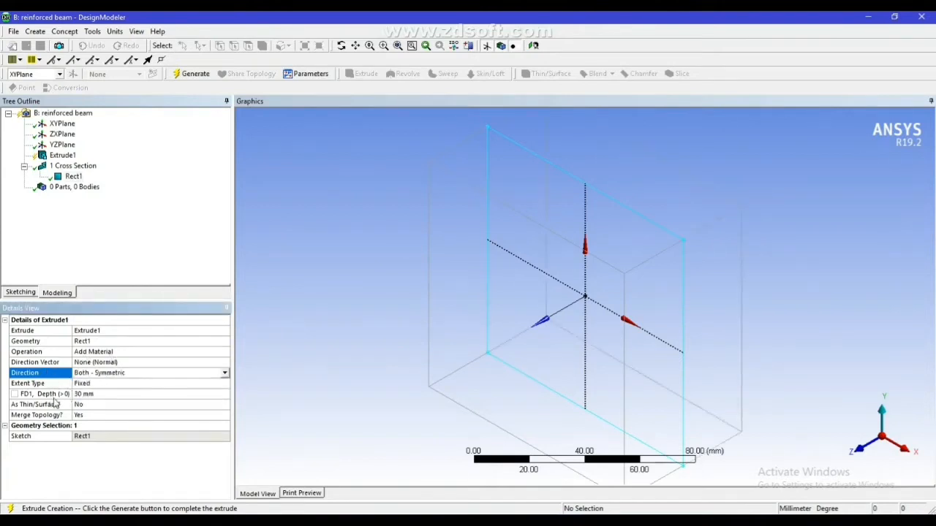
left_click(91, 394)
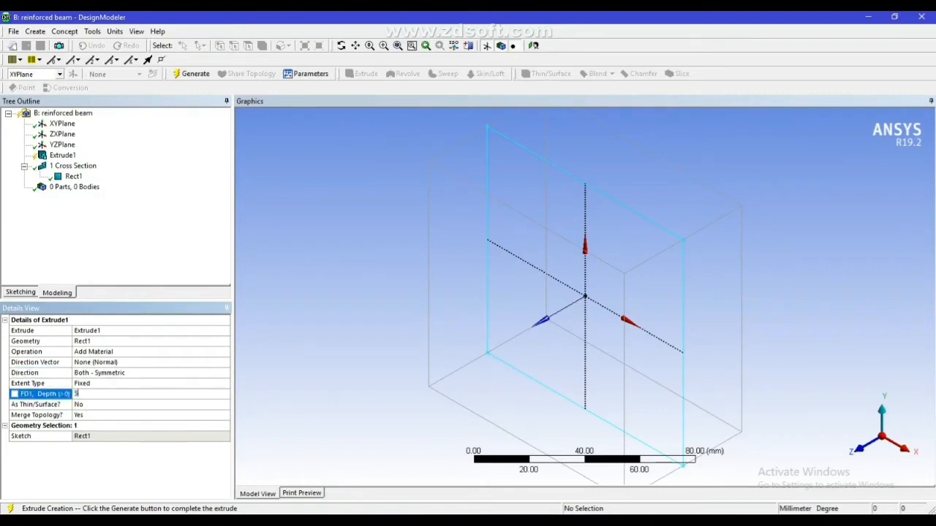
key("Return")
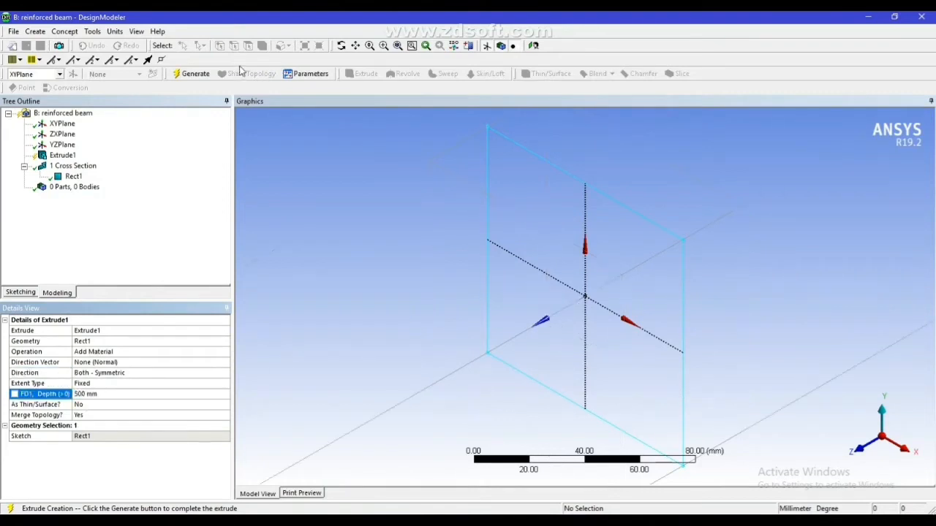
left_click(187, 74)
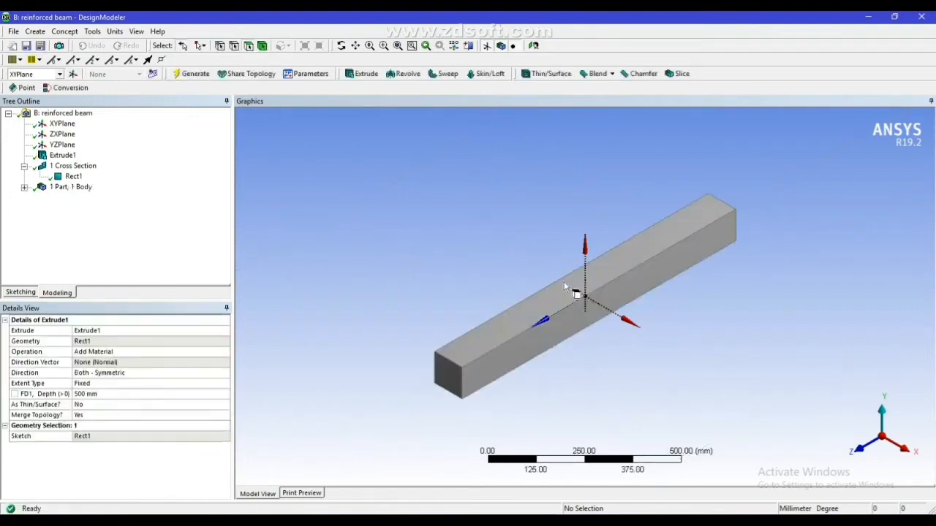
Add a point feature with its type set to Construction Point and its definition to Manual Input
scroll(571, 274, "up", 3)
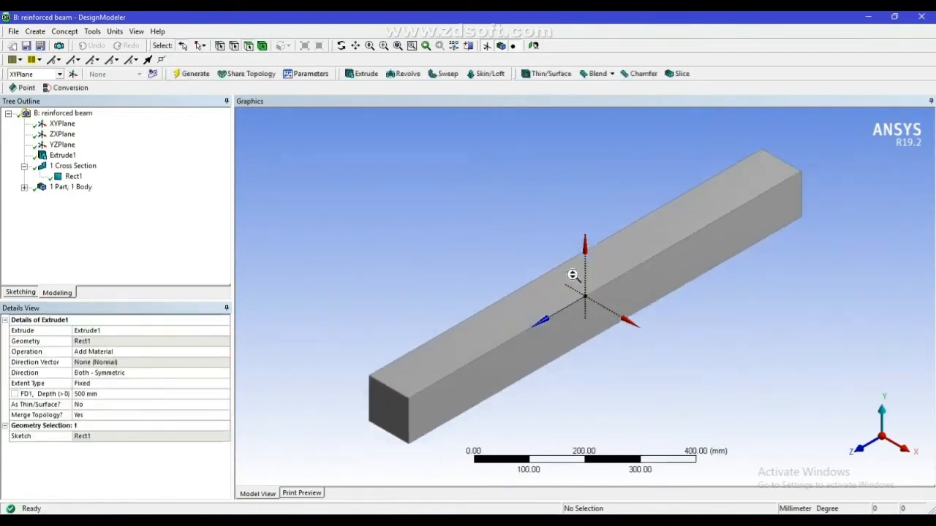
scroll(571, 274, "up", 2)
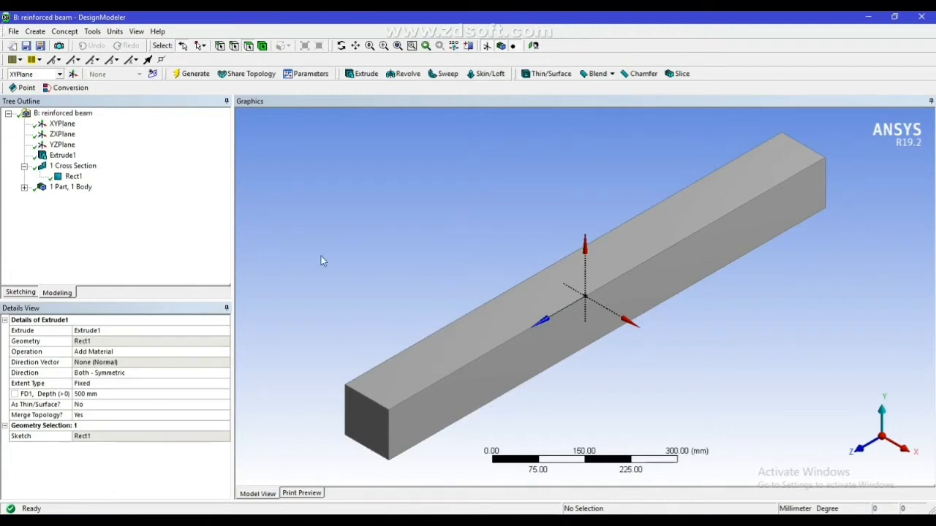
left_click(38, 33)
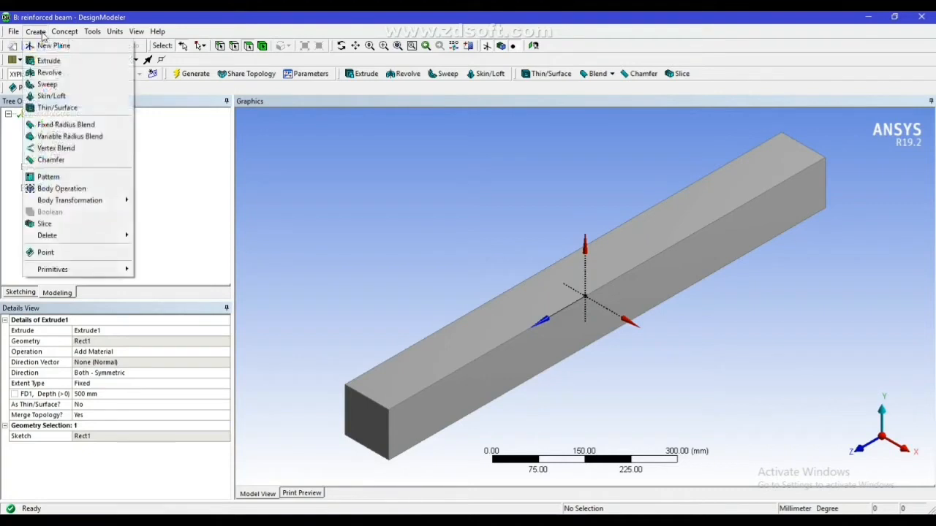
left_click(66, 256)
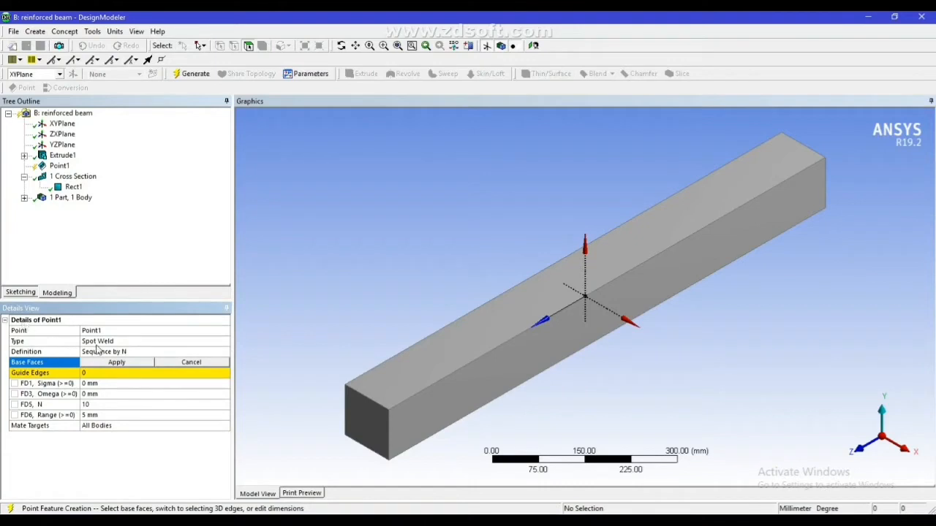
left_click(96, 341)
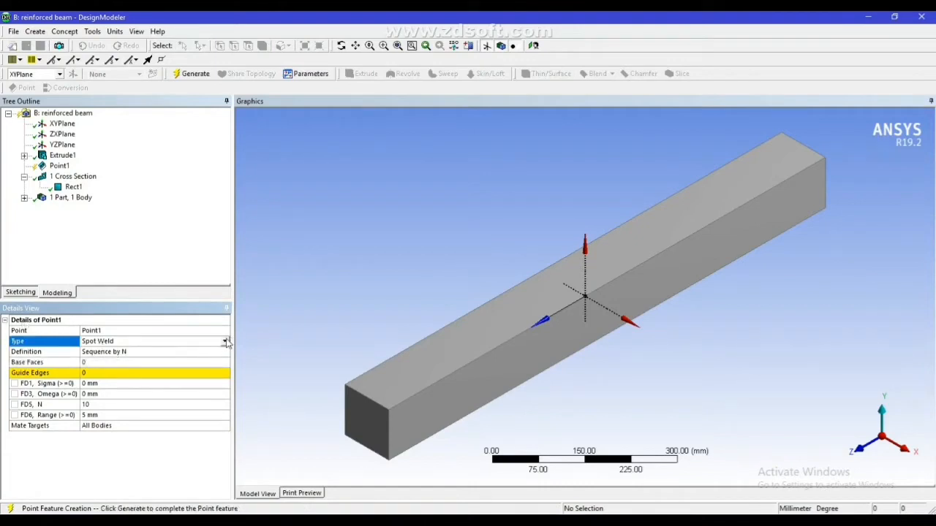
left_click(225, 342)
left_click(155, 357)
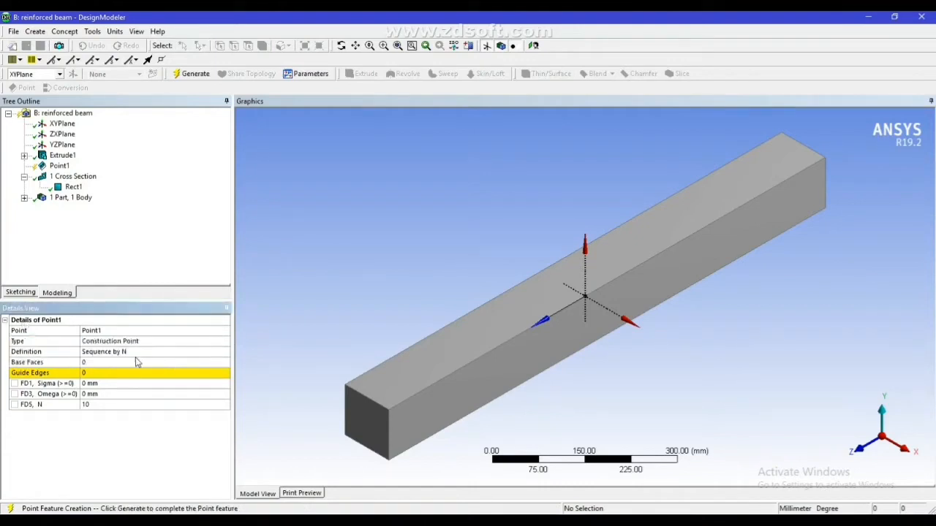
left_click(145, 353)
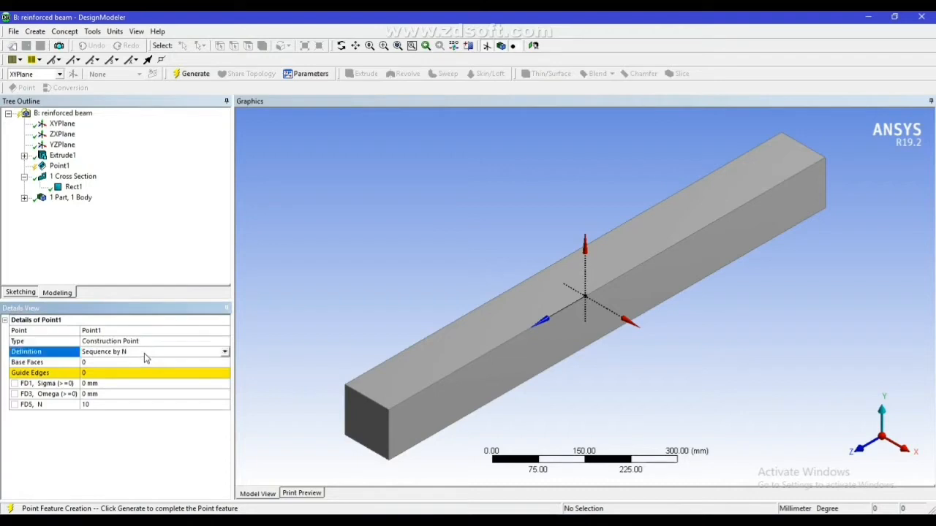
left_click(226, 352)
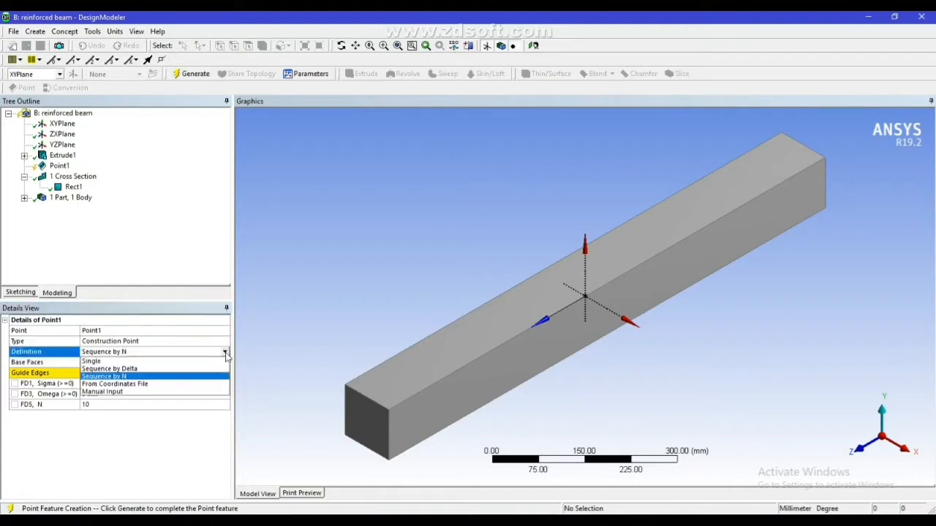
left_click(129, 400)
Set the construction point's coordinates to X 35, Y 35 and Z 500 mm and generate it
left_click(120, 371)
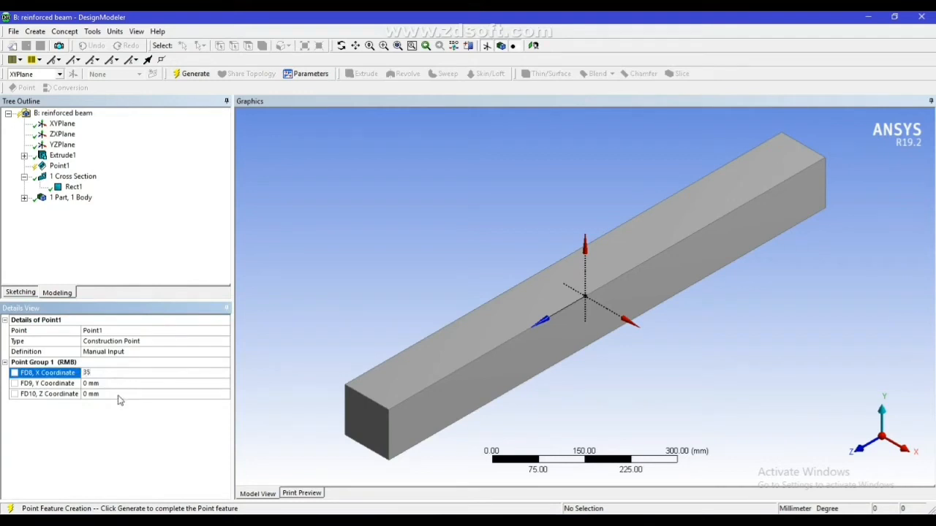
left_click(121, 385)
type("3")
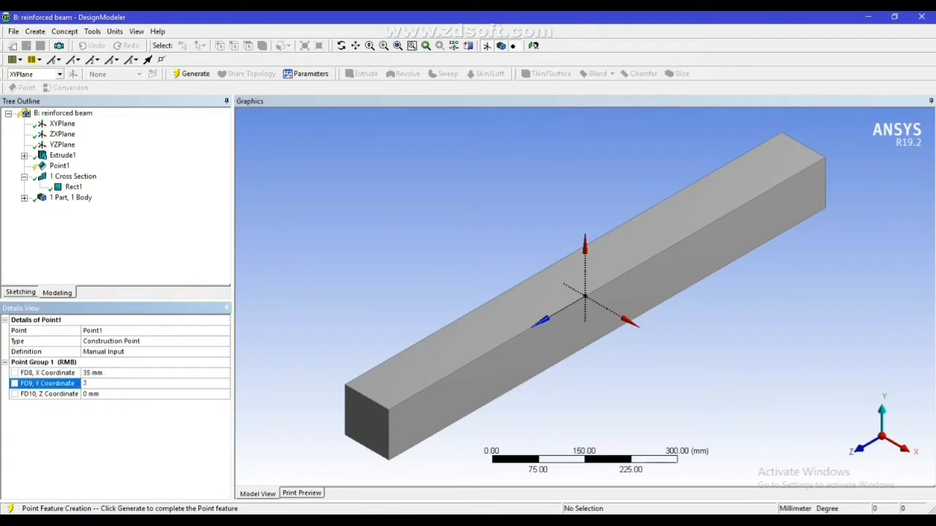
type("5")
left_click(124, 395)
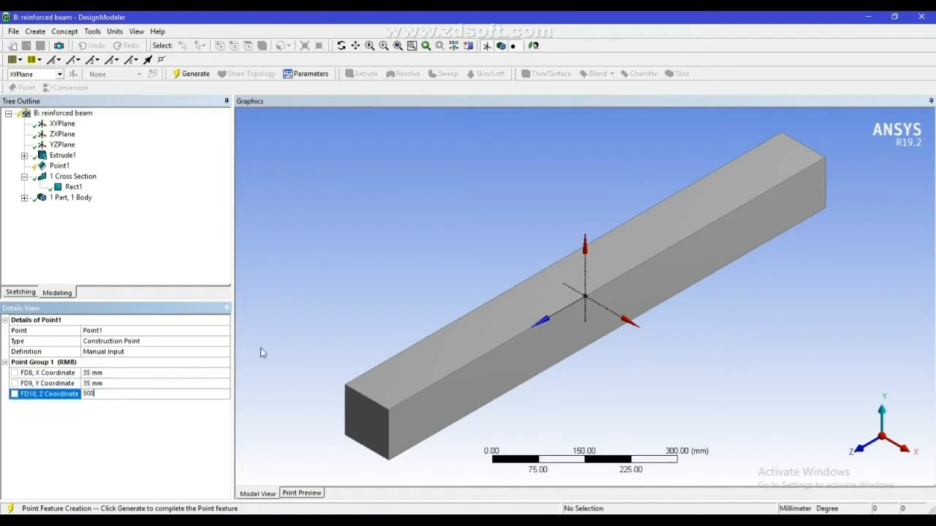
key("Return")
left_click(191, 73)
Create a second manual-input construction point at X 35, Y 35 and Z -500 mm and generate it
left_click(37, 32)
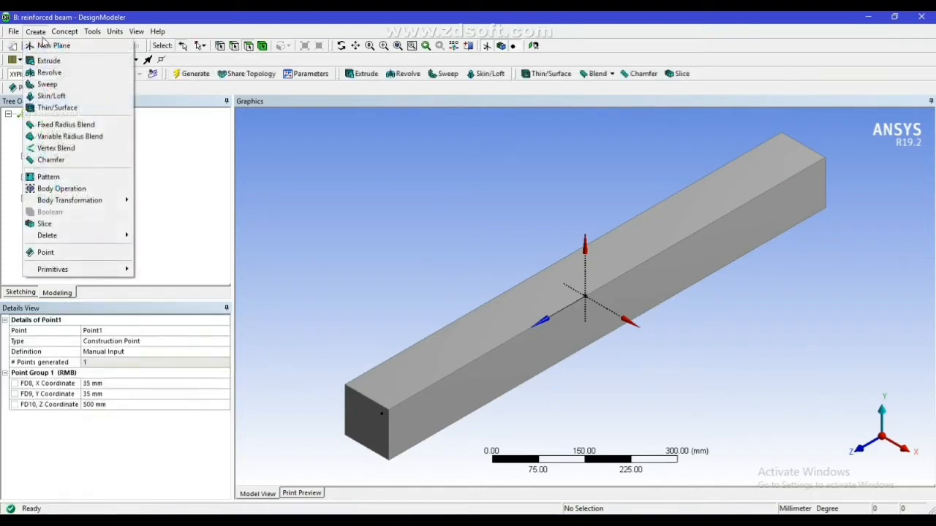
left_click(69, 253)
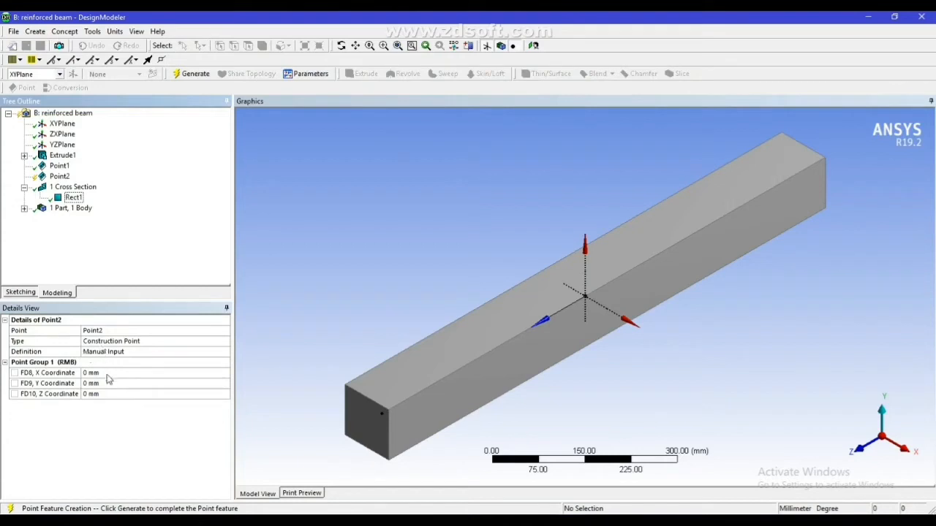
left_click(110, 373)
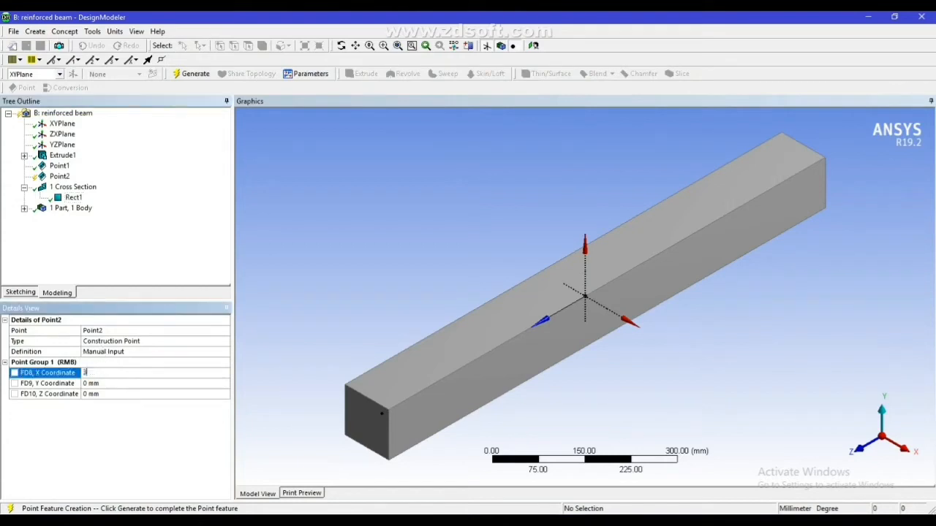
left_click(95, 383)
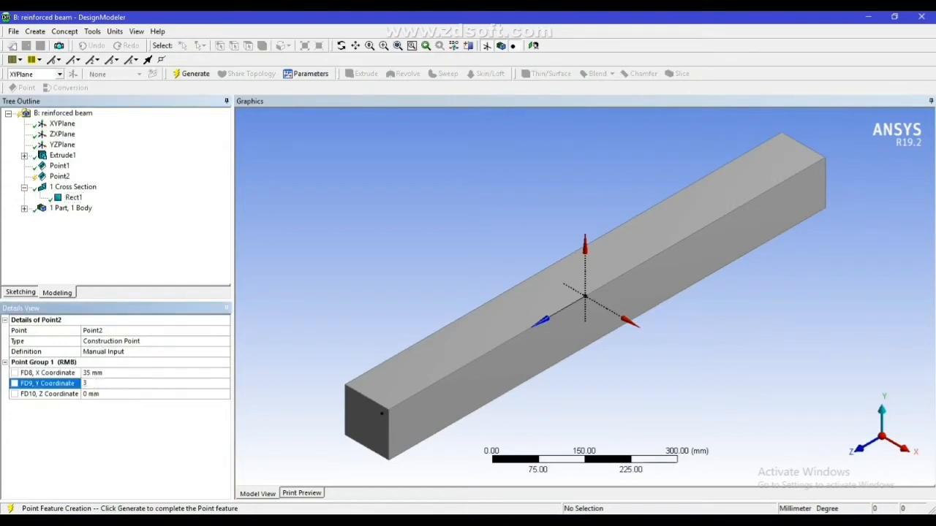
left_click(97, 394)
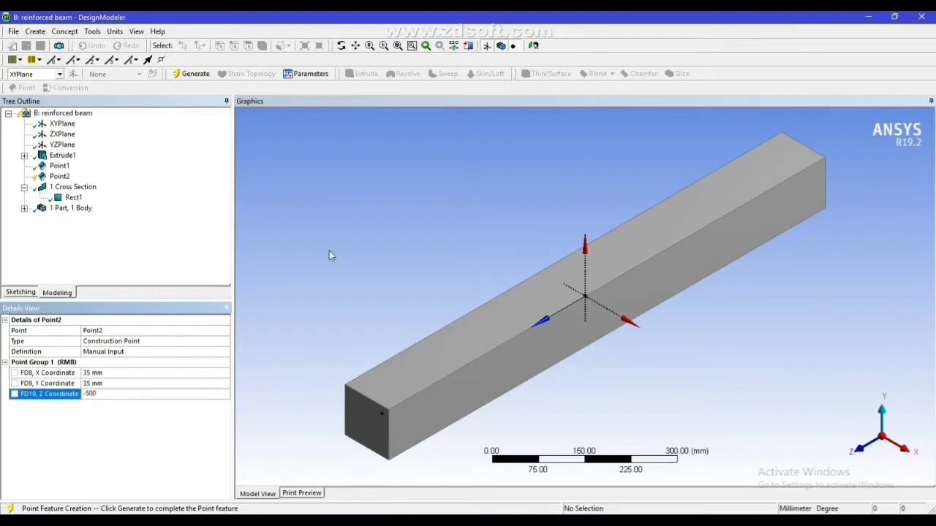
left_click(194, 74)
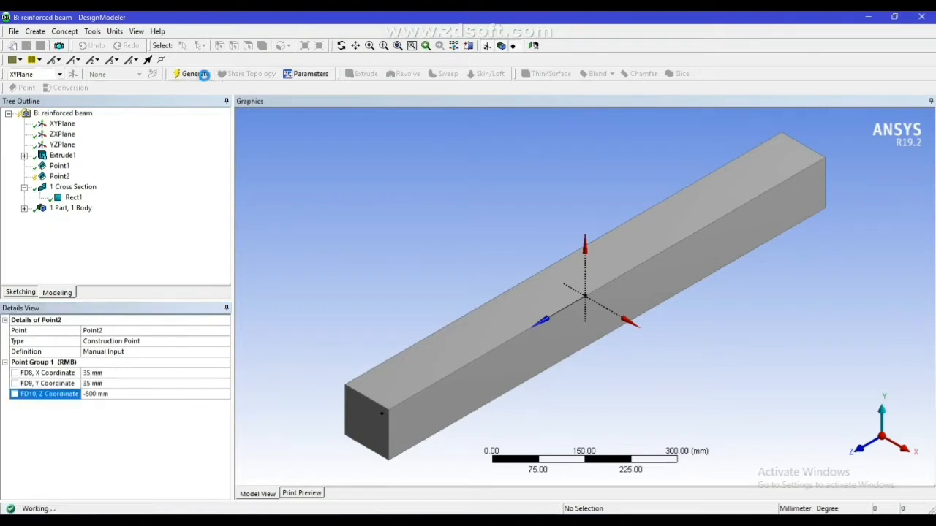
Create a line from points joining the two construction points at the beam's end faces, generate it and highlight it in the model
scroll(372, 428, "up", 2)
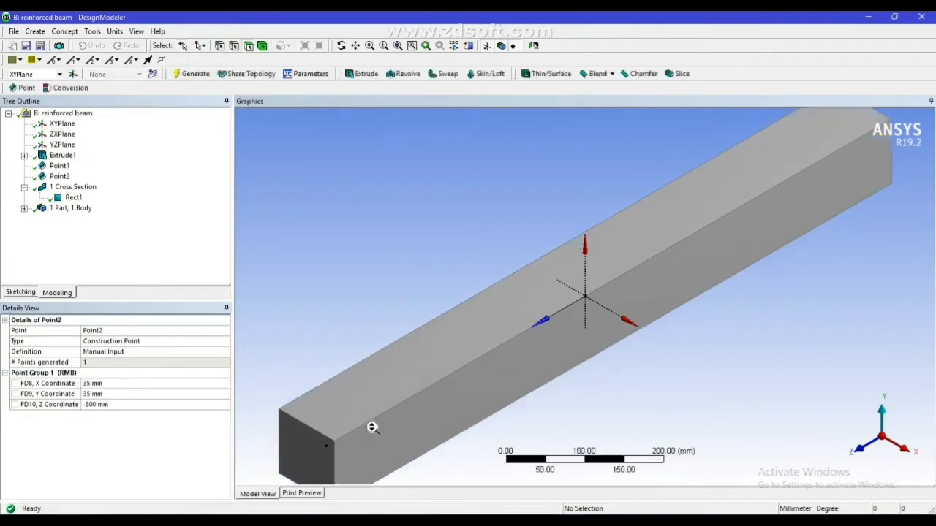
middle_click_drag(337, 407, 373, 401)
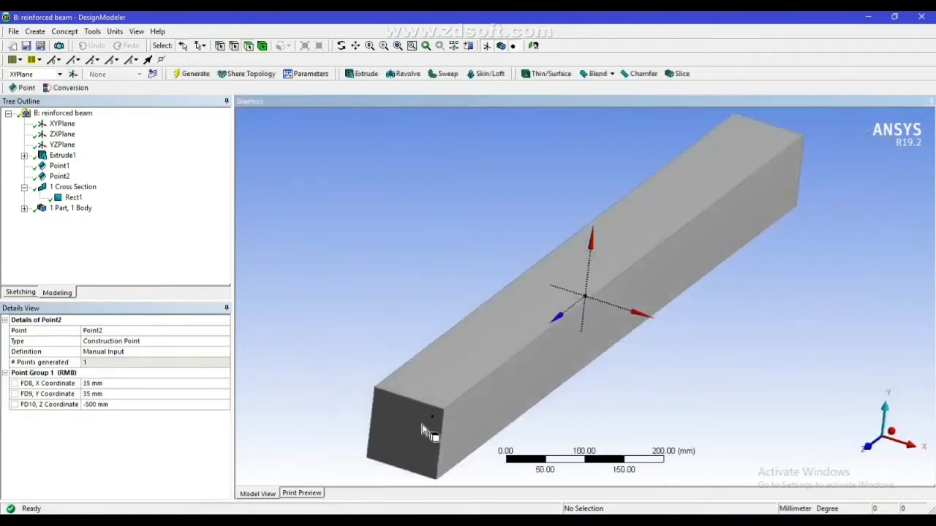
scroll(422, 422, "up", 2)
scroll(377, 462, "down", 1)
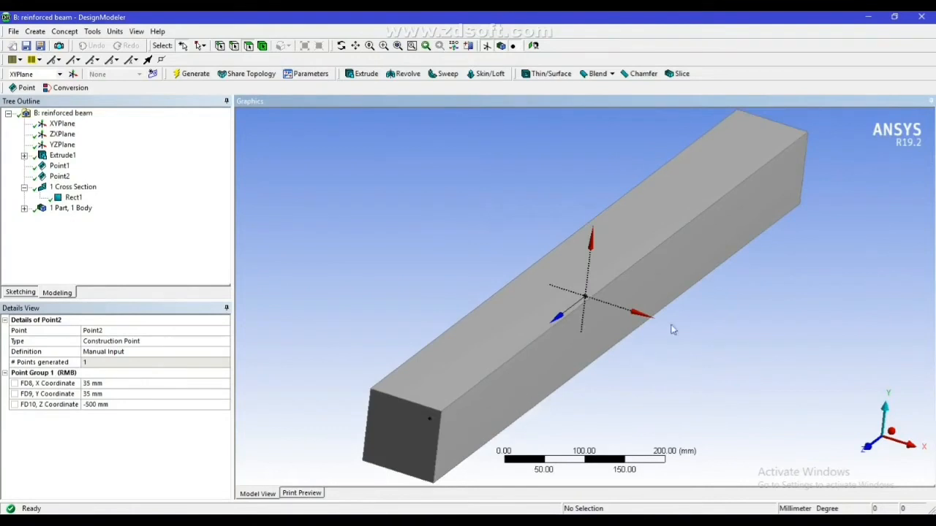
middle_click_drag(672, 329, 656, 438)
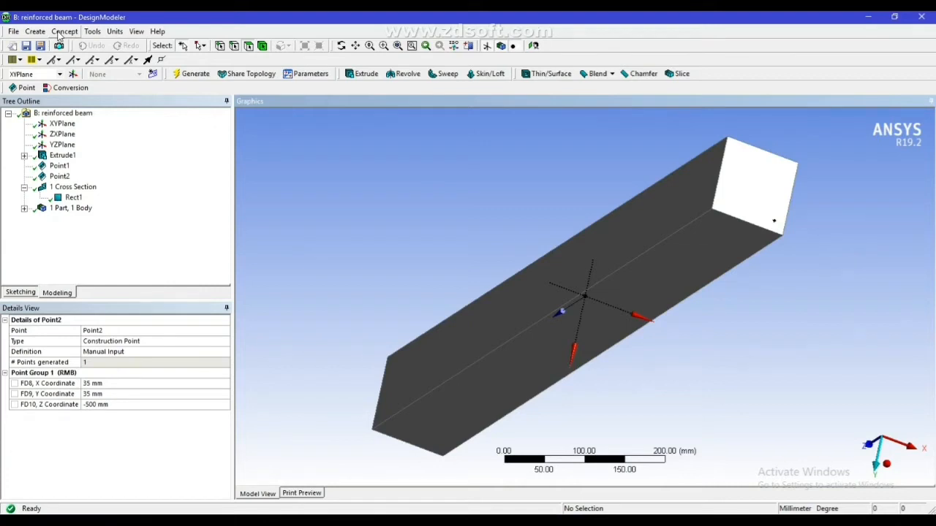
left_click(63, 31)
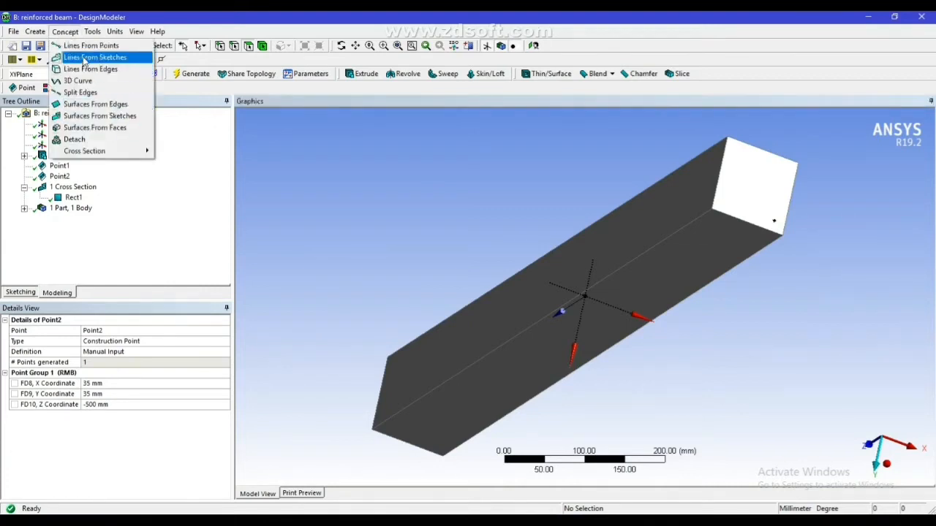
left_click(85, 49)
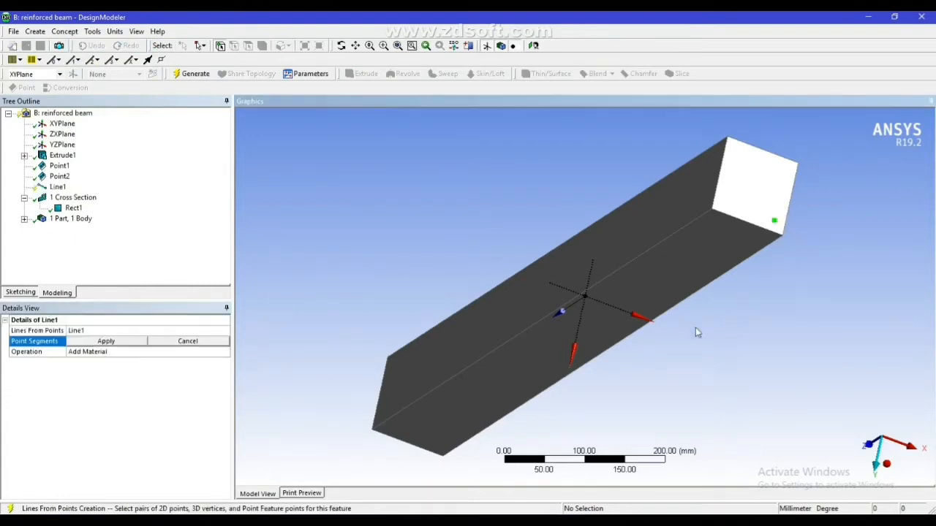
middle_click_drag(654, 366, 622, 369)
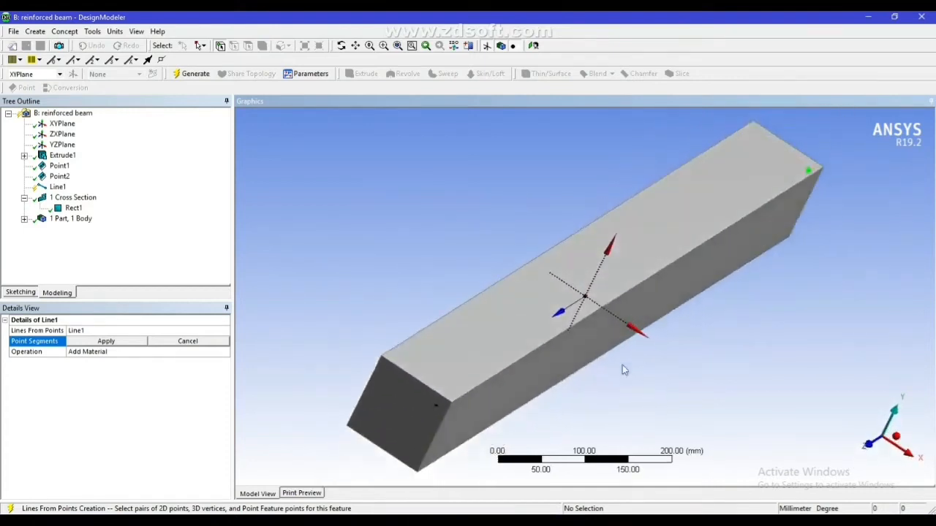
left_click(437, 406)
left_click(113, 342)
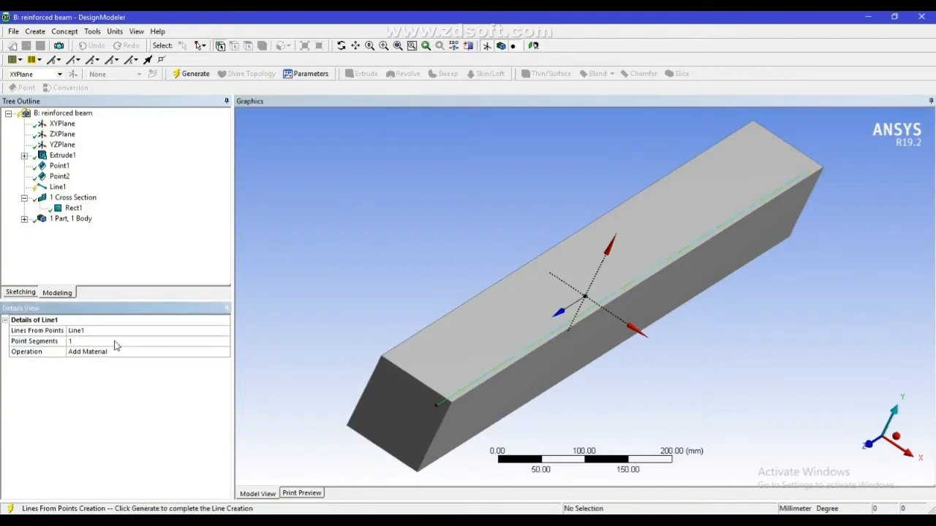
left_click(194, 74)
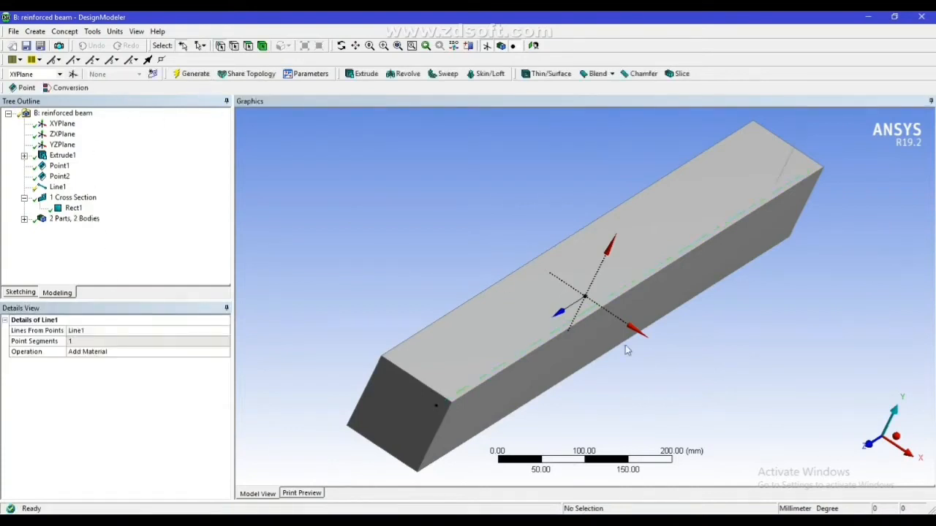
left_click(58, 187)
middle_click_drag(665, 378, 648, 365)
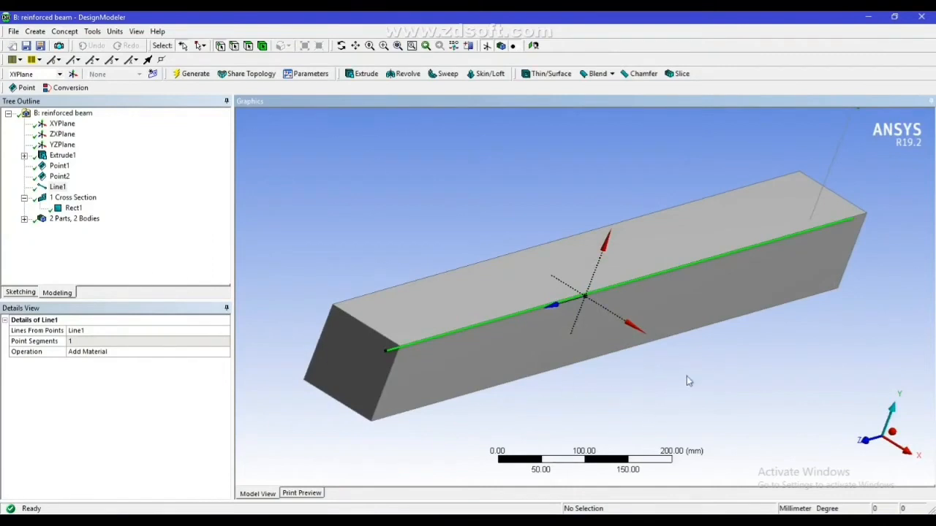
left_click(38, 32)
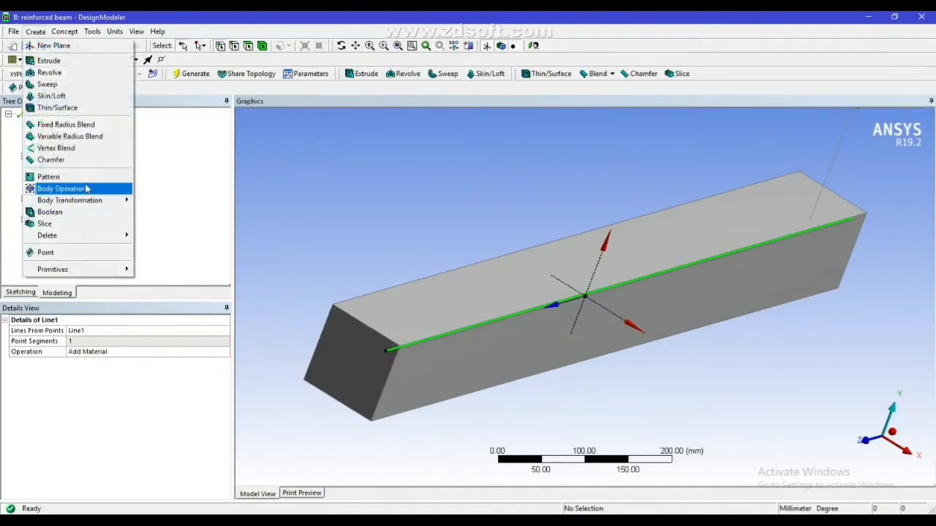
mouse_move(84, 203)
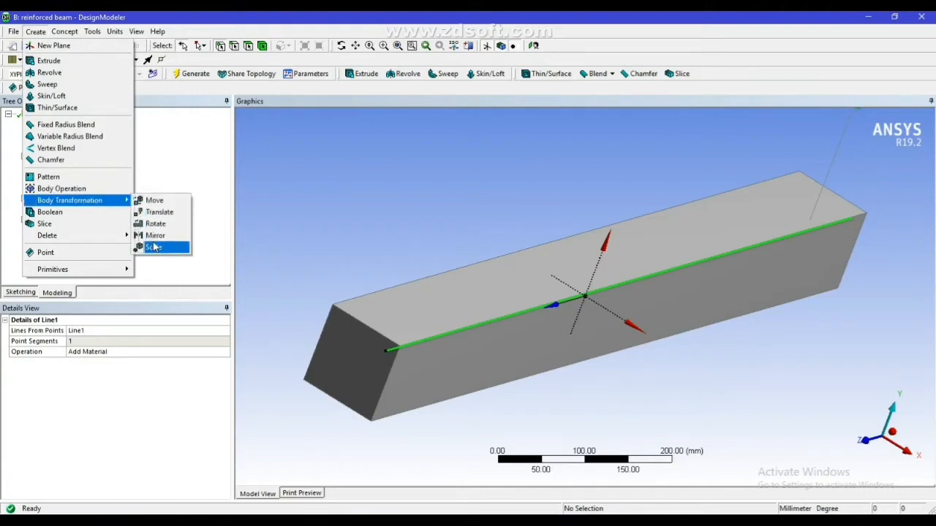
left_click(156, 236)
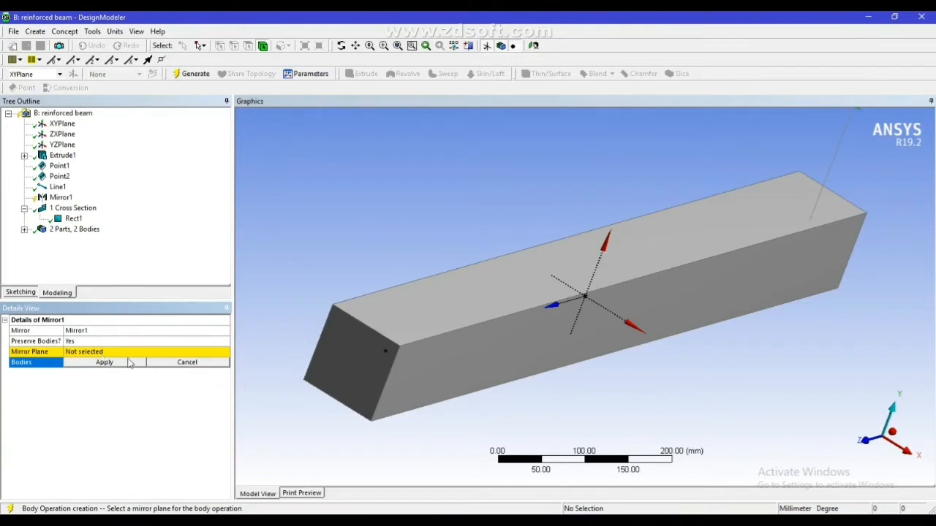
left_click(188, 364)
right_click(60, 200)
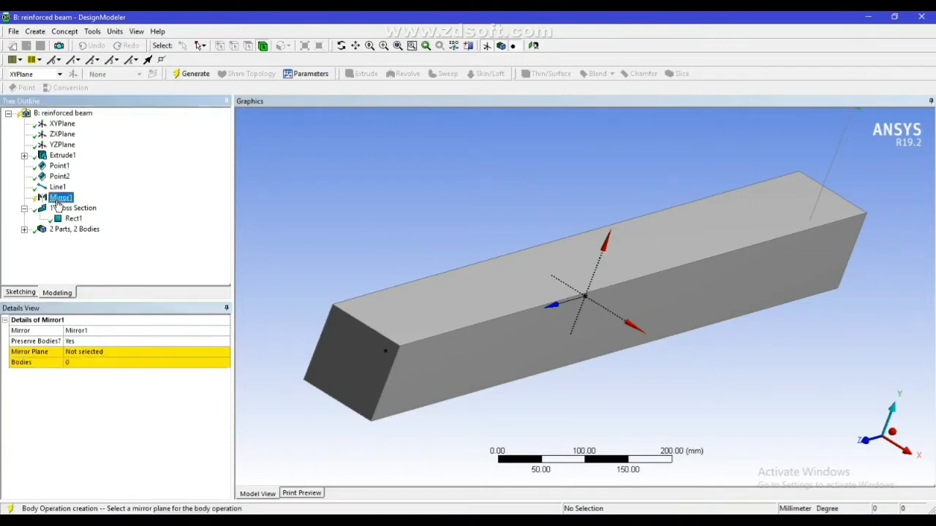
left_click(80, 207)
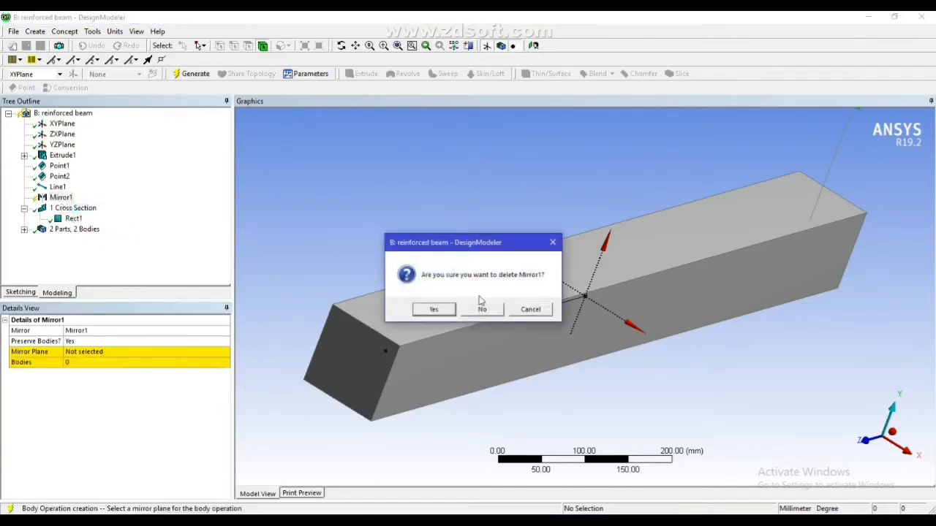
left_click(435, 310)
Add a circular cross section with a 10 mm radius and generate the model
left_click(65, 32)
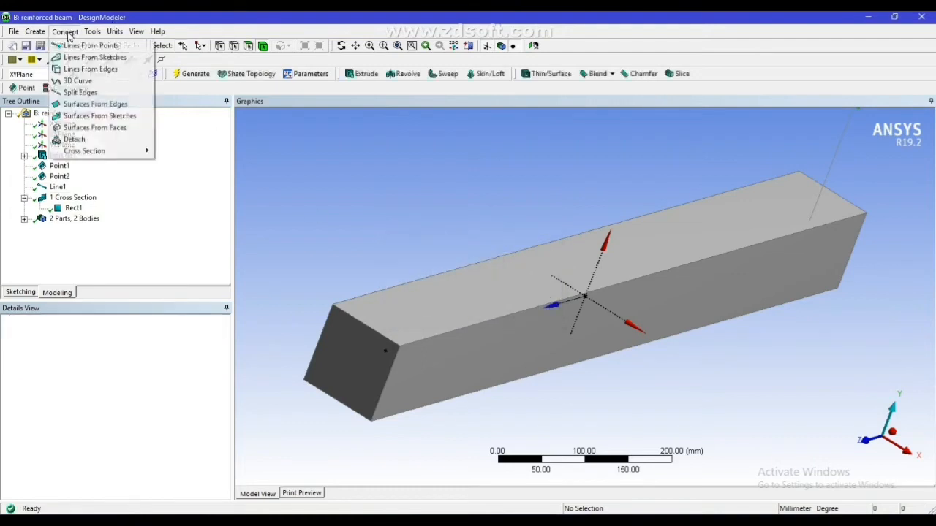
mouse_move(95, 151)
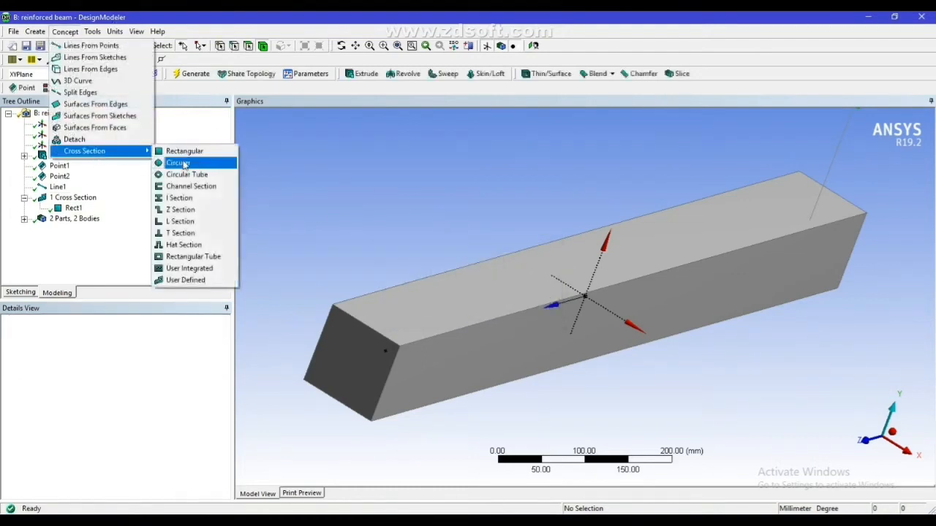
left_click(183, 163)
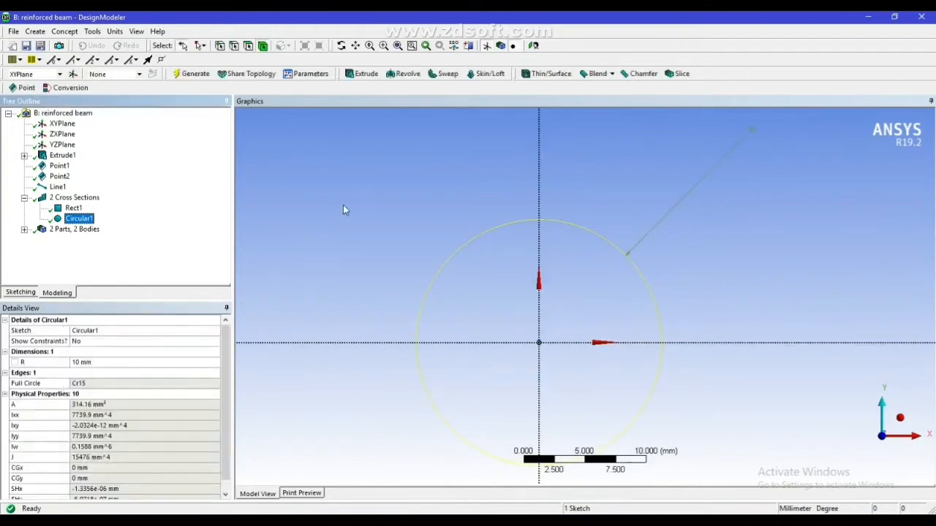
left_click(185, 73)
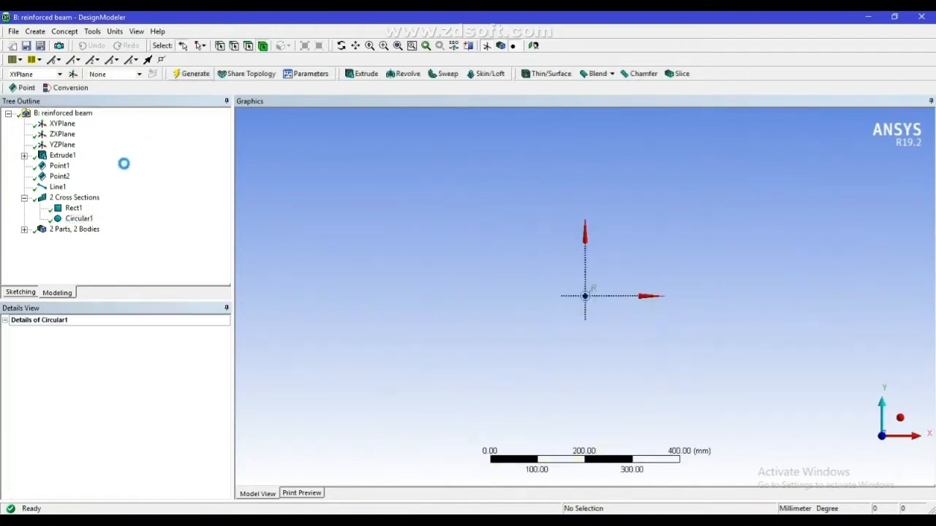
Assign the Circular1 cross section to the line body and generate the model
left_click(58, 188)
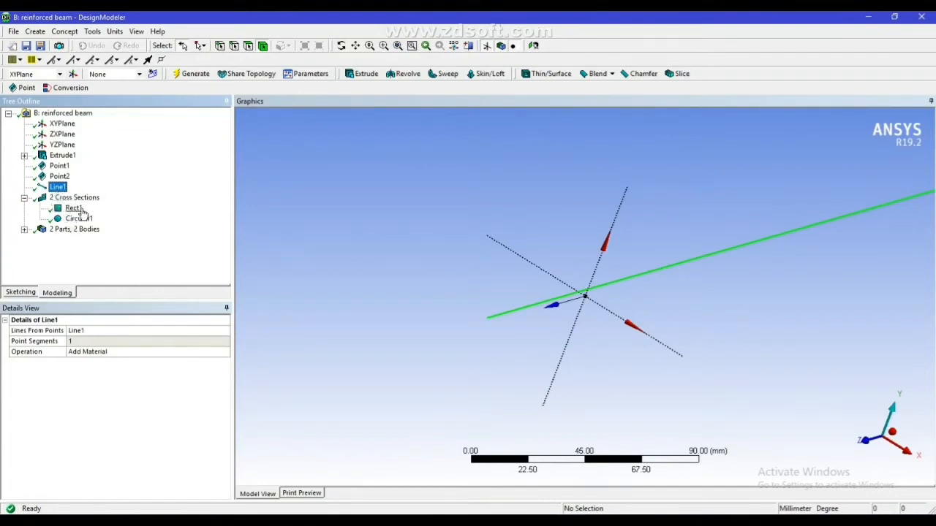
left_click(24, 230)
left_click(80, 251)
left_click(117, 374)
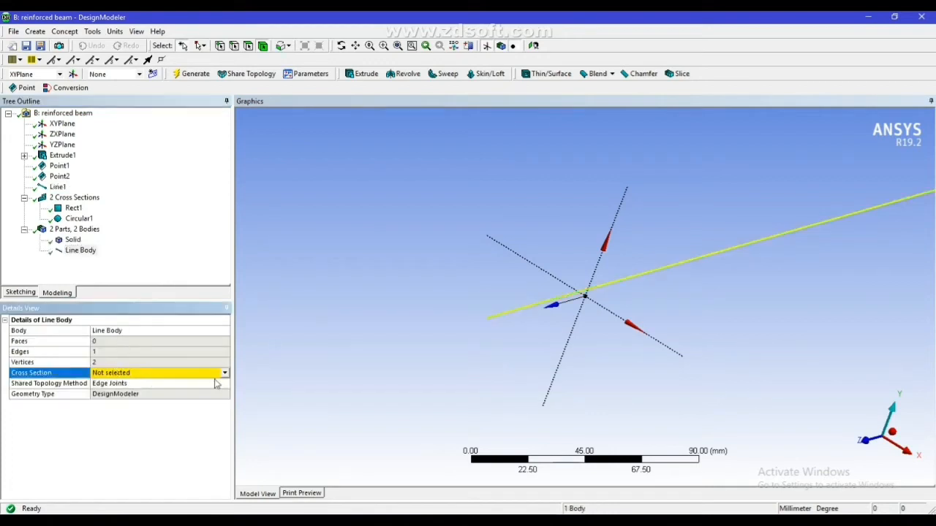
left_click(224, 373)
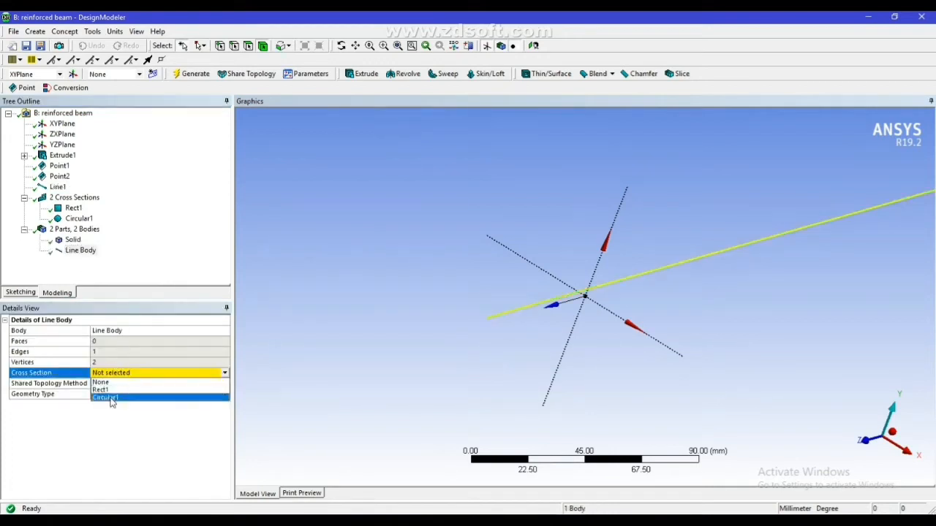
left_click(135, 397)
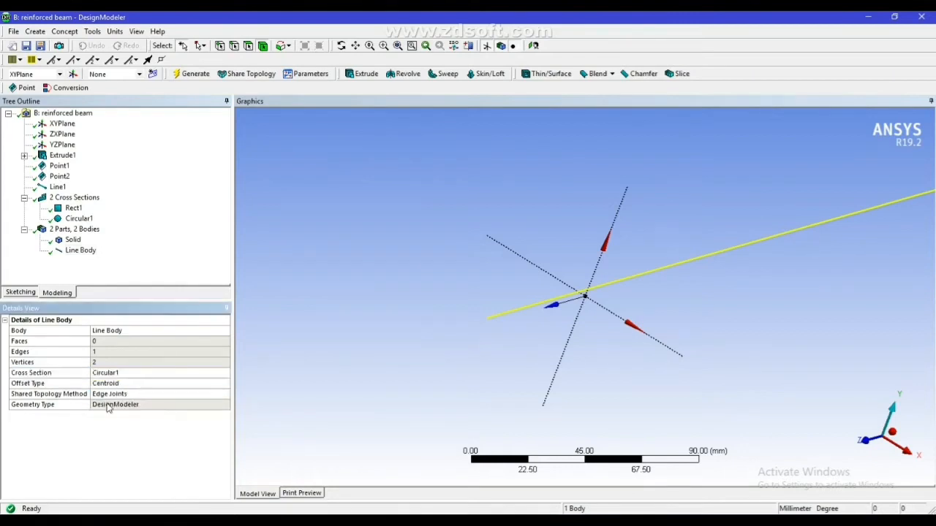
left_click(191, 74)
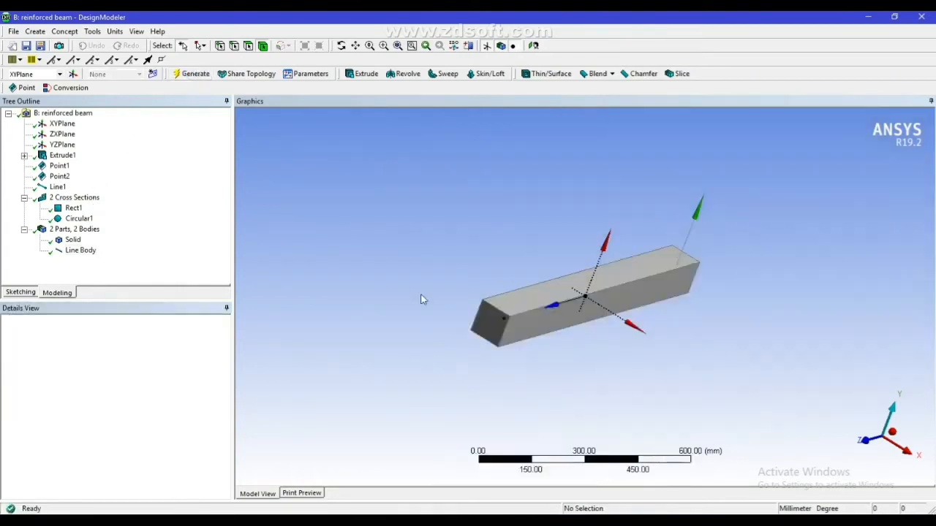
Create a Mirror body transformation and set its mirror plane to YZPlane
left_click(35, 31)
mouse_move(69, 204)
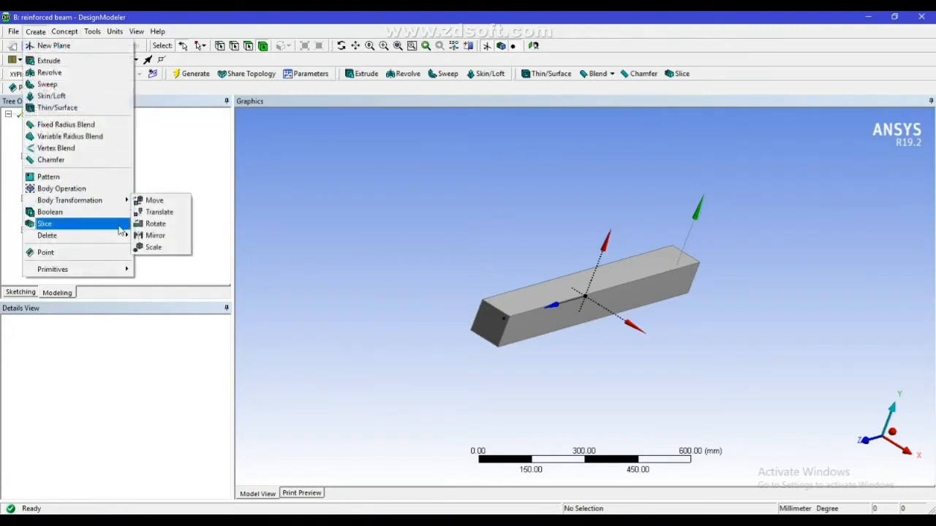
left_click(150, 234)
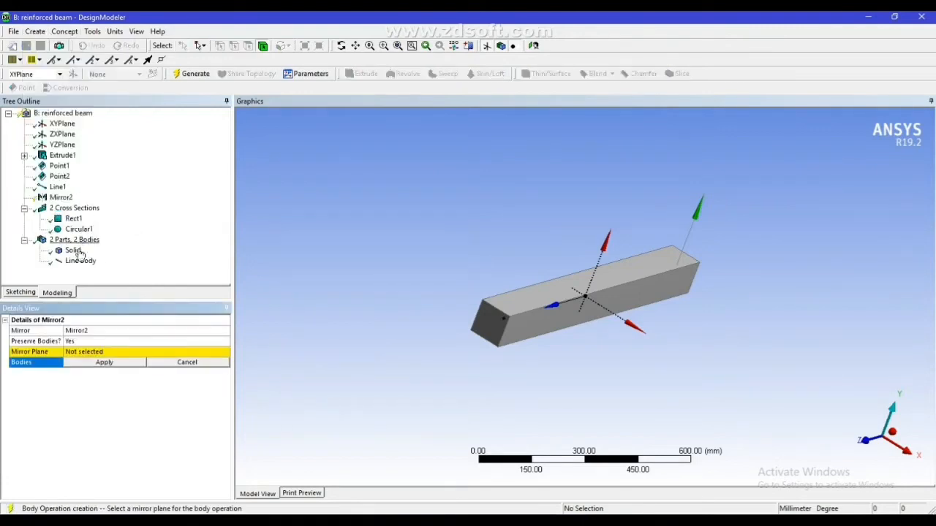
left_click(80, 261)
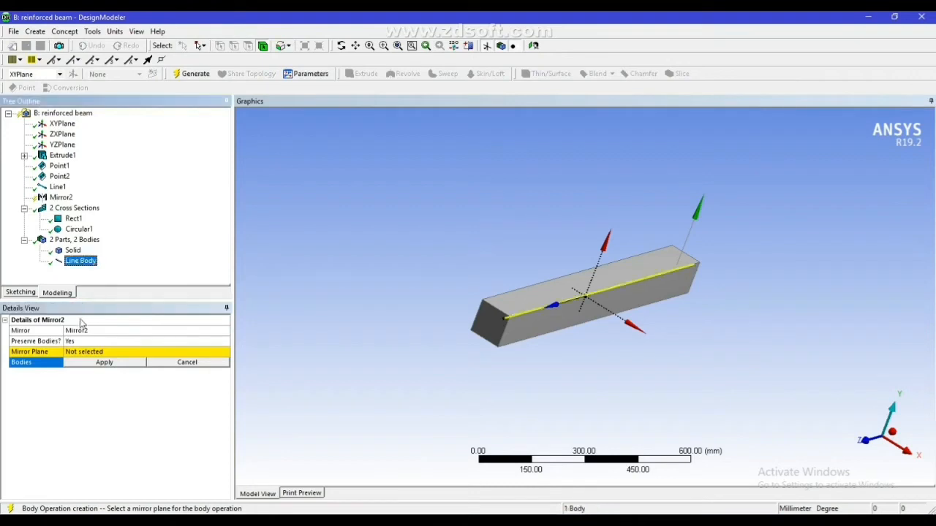
left_click(88, 359)
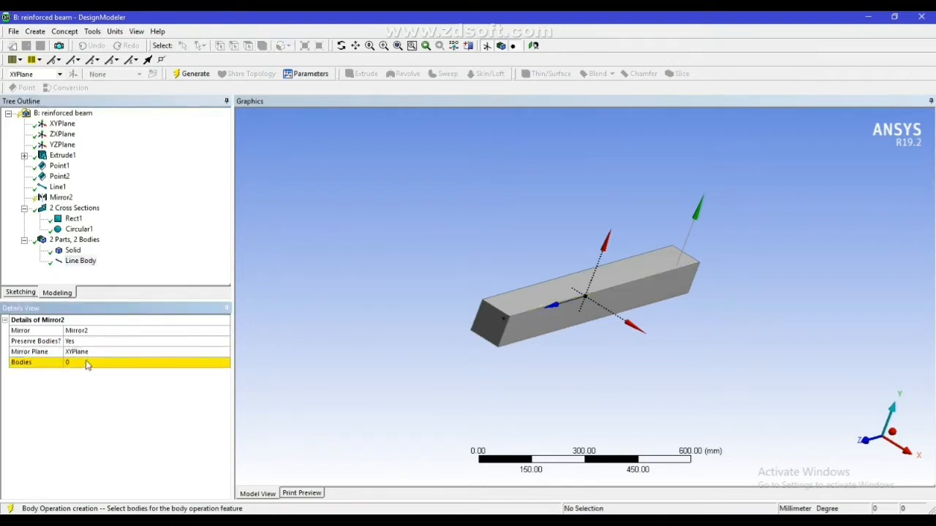
left_click(84, 352)
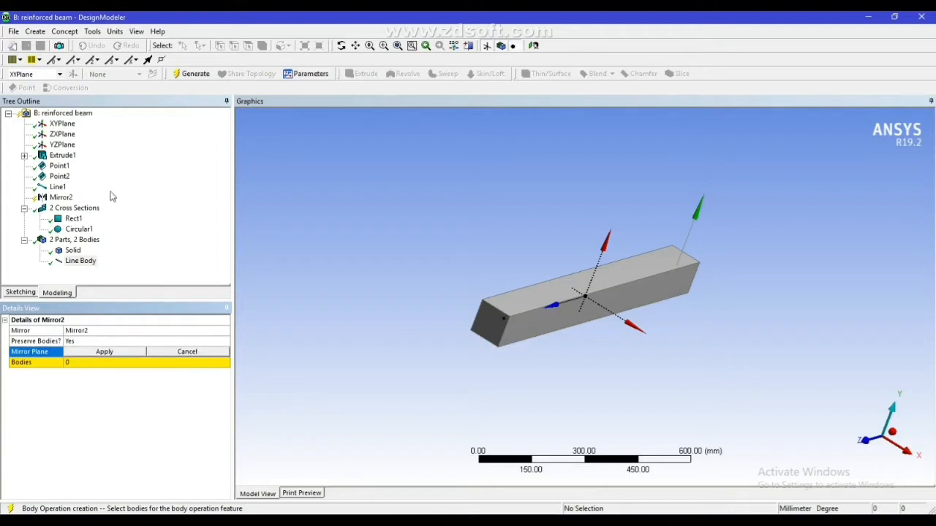
left_click(62, 146)
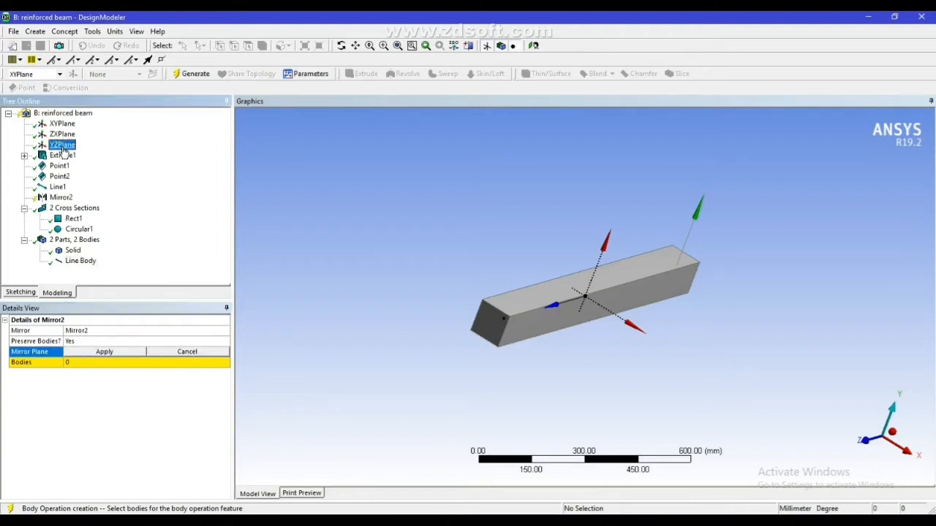
left_click(105, 354)
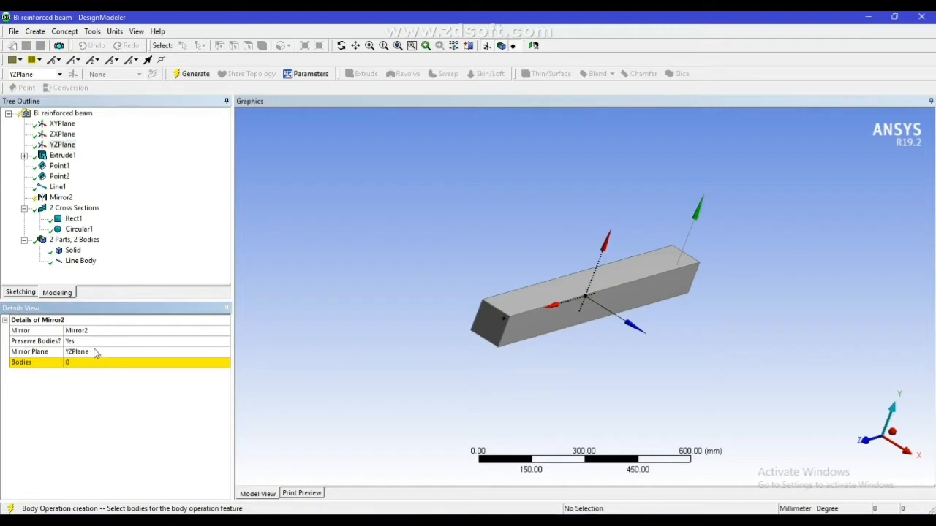
Apply the line body as the body to mirror, generate the mirror and highlight both line bodies in the model
left_click(80, 362)
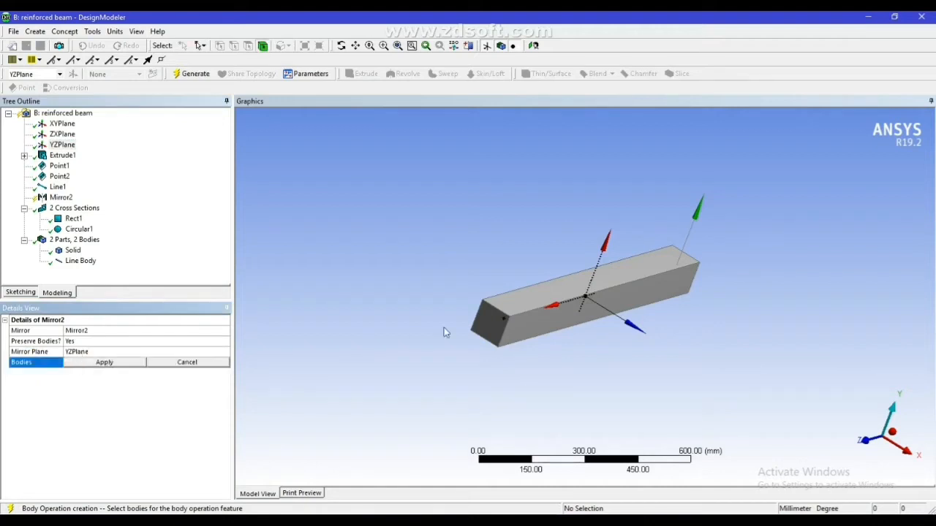
left_click(82, 261)
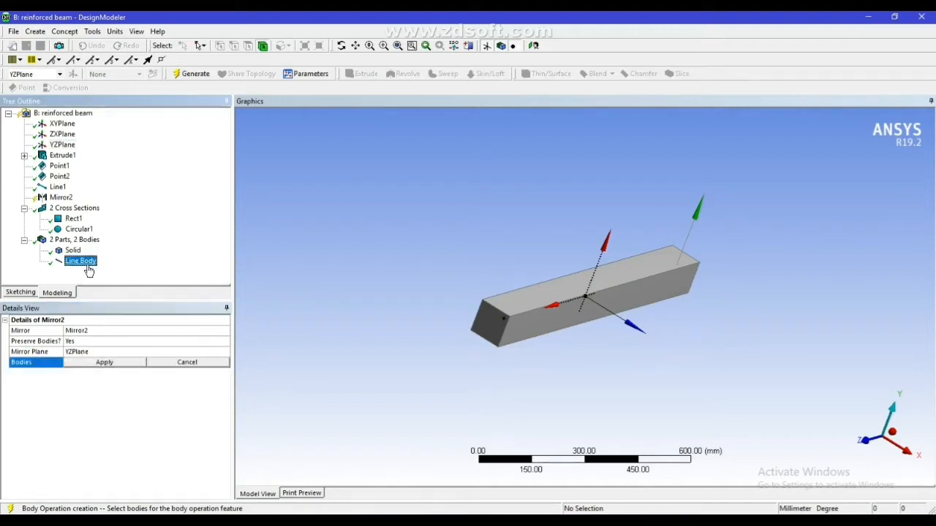
left_click(104, 363)
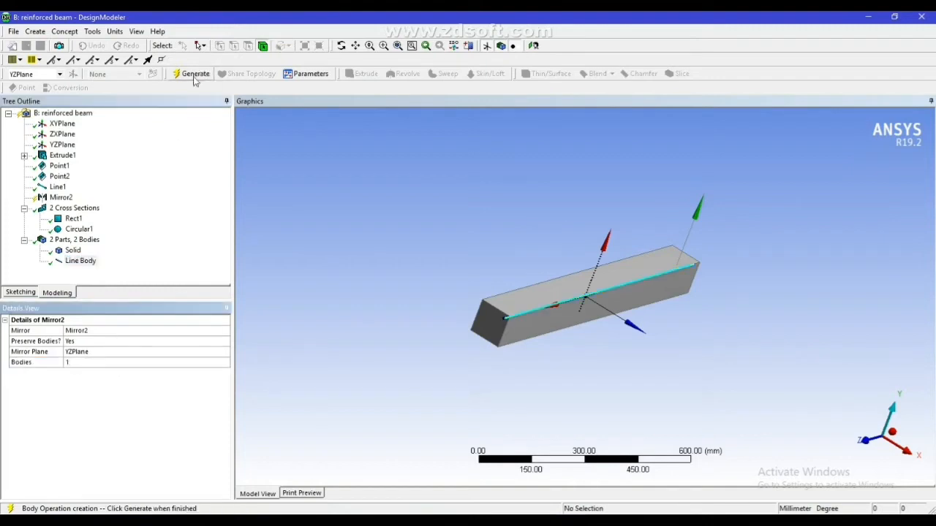
left_click(194, 75)
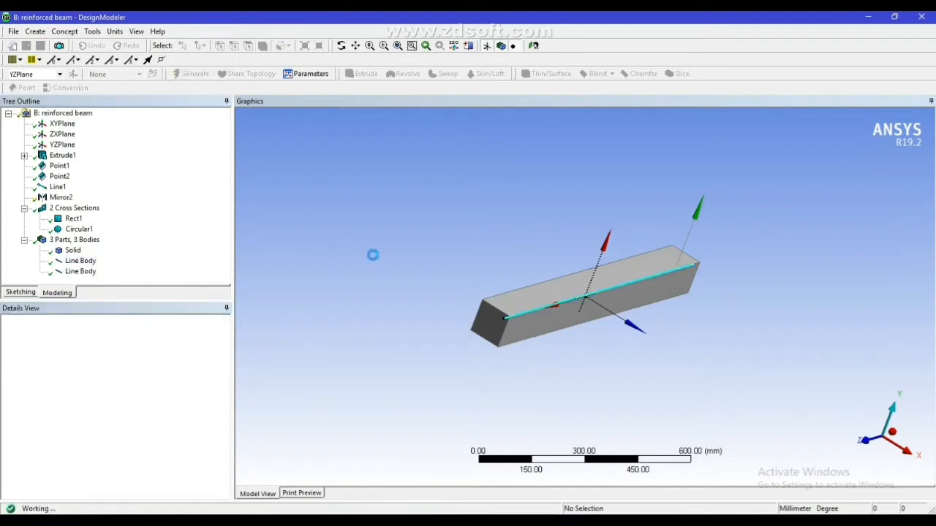
mouse_move(438, 302)
middle_mouse_down()
mouse_move(489, 286)
mouse_move(441, 310)
middle_mouse_up()
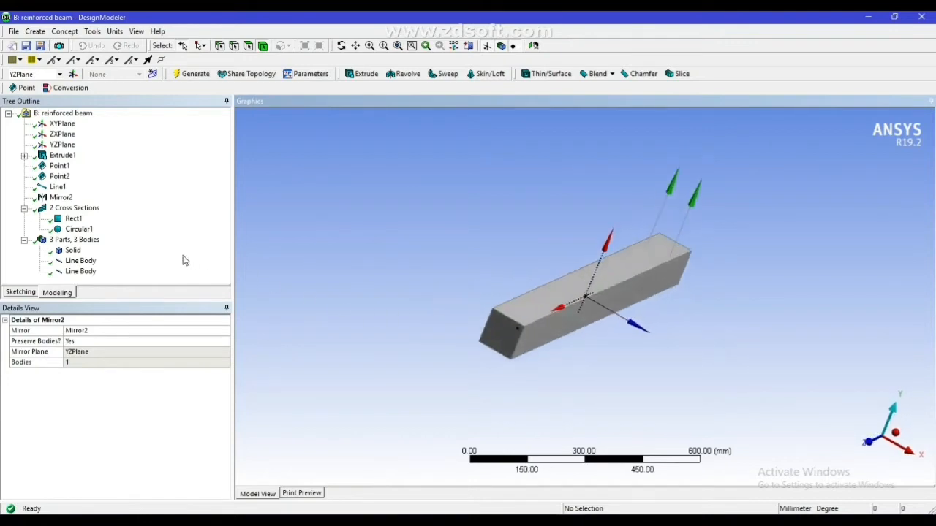
left_click(76, 274)
left_click(88, 263)
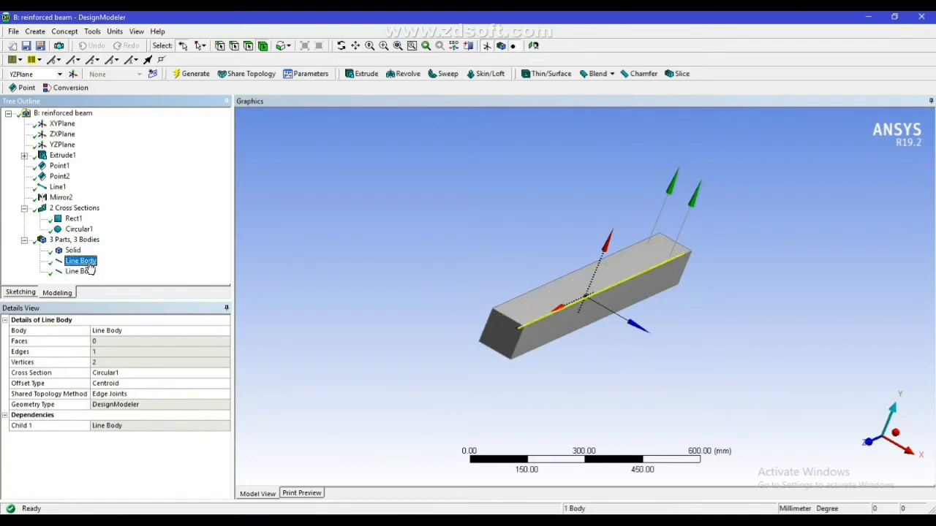
Create a second Mirror body transformation and set its mirror plane to ZXPlane
left_click(35, 32)
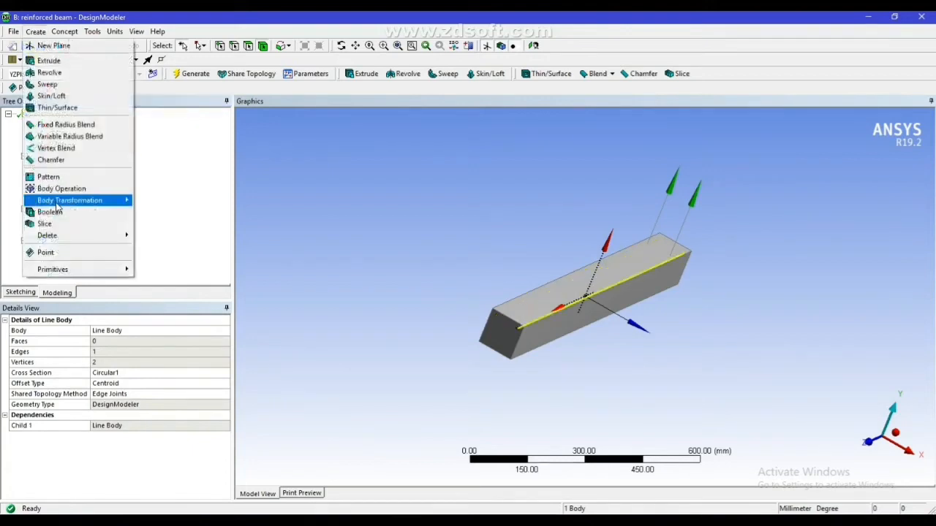
mouse_move(63, 203)
left_click(157, 236)
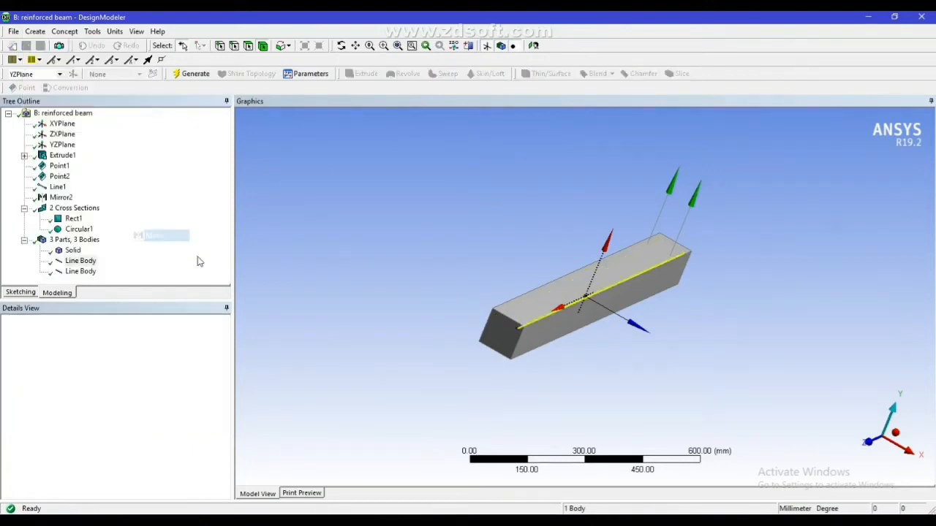
left_click(113, 353)
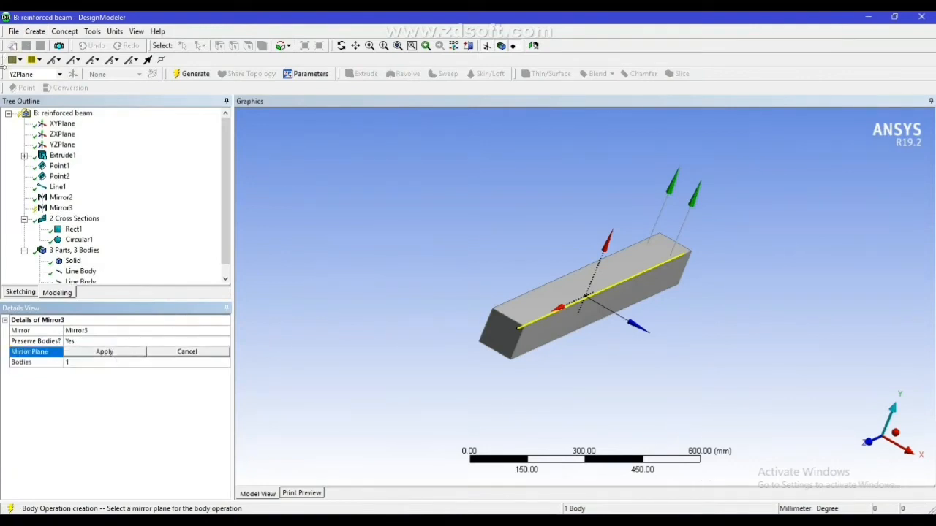
left_click(62, 134)
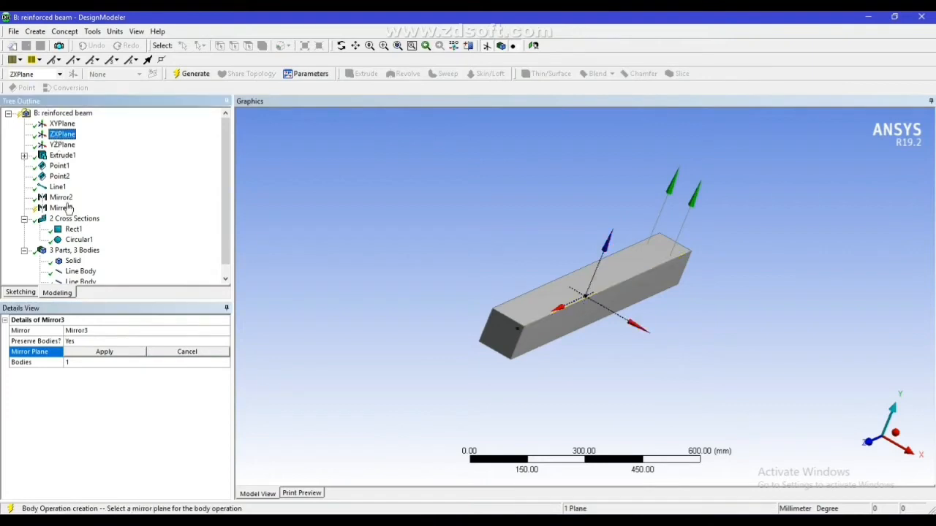
left_click(109, 353)
Apply both upper line bodies as the bodies for the ZXPlane mirror
left_click(87, 363)
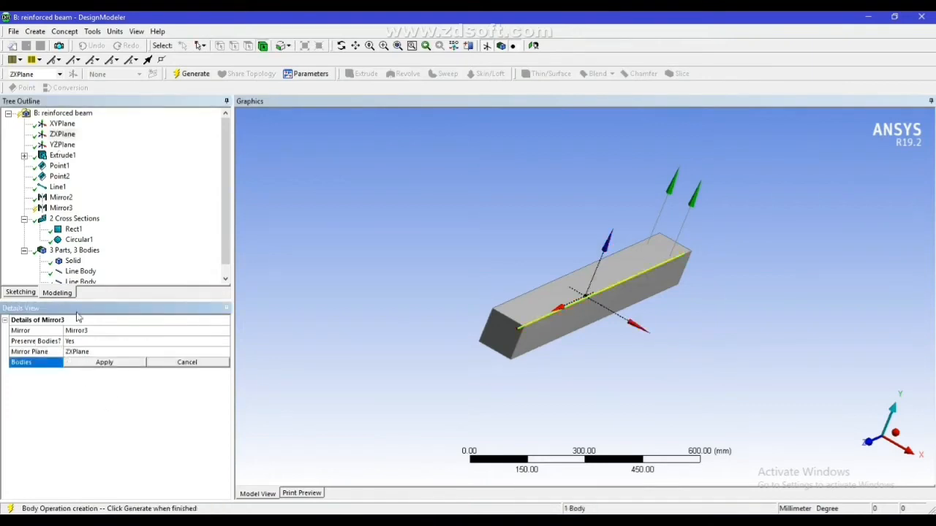
left_click(83, 272)
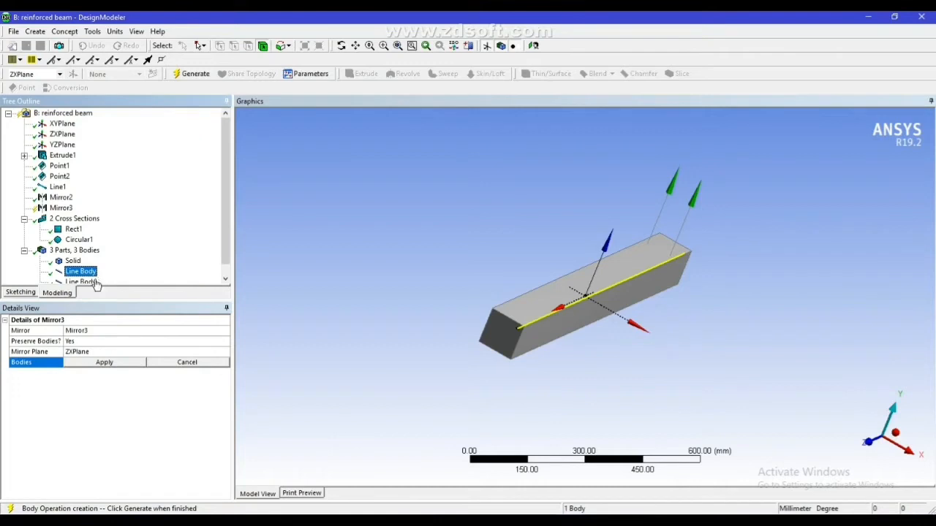
left_click(94, 281)
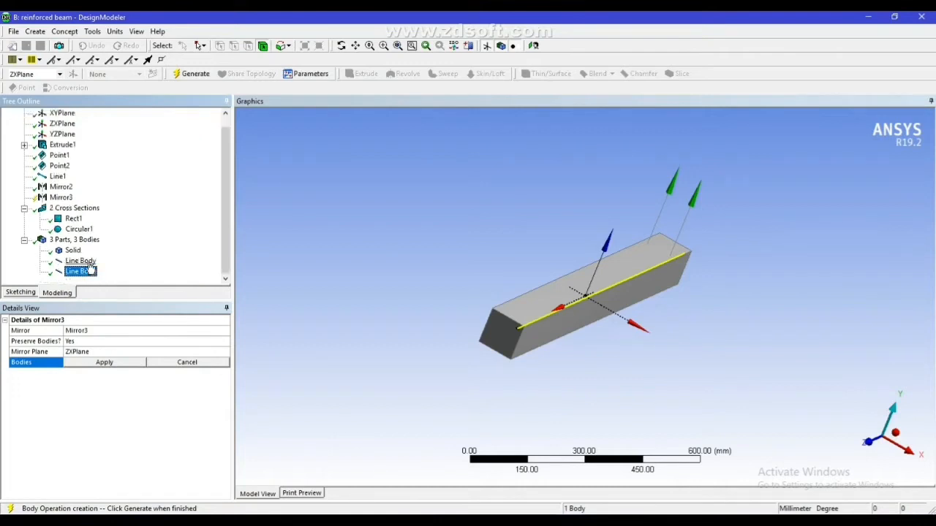
left_click(81, 261, "ctrl")
left_click(132, 362)
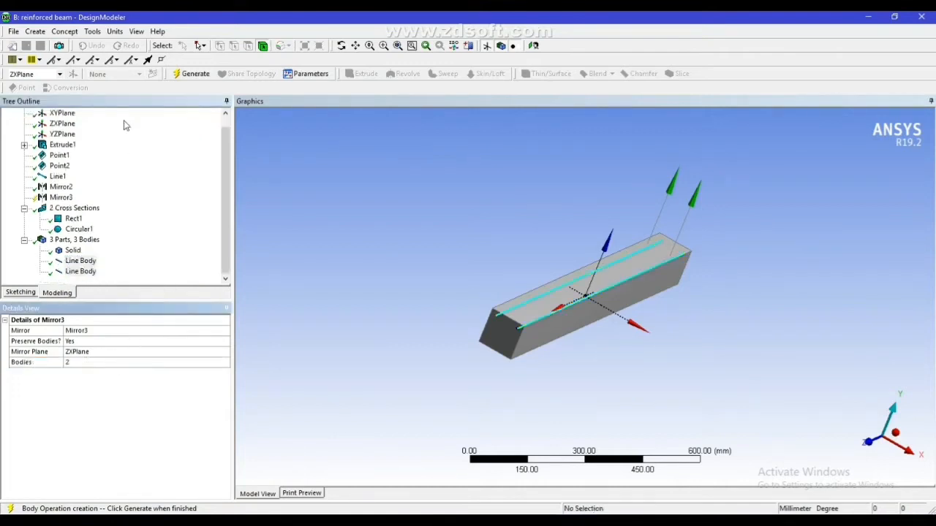
Generate the ZXPlane mirror and highlight the upper and mirrored line bodies one at a time in the model
left_click(194, 74)
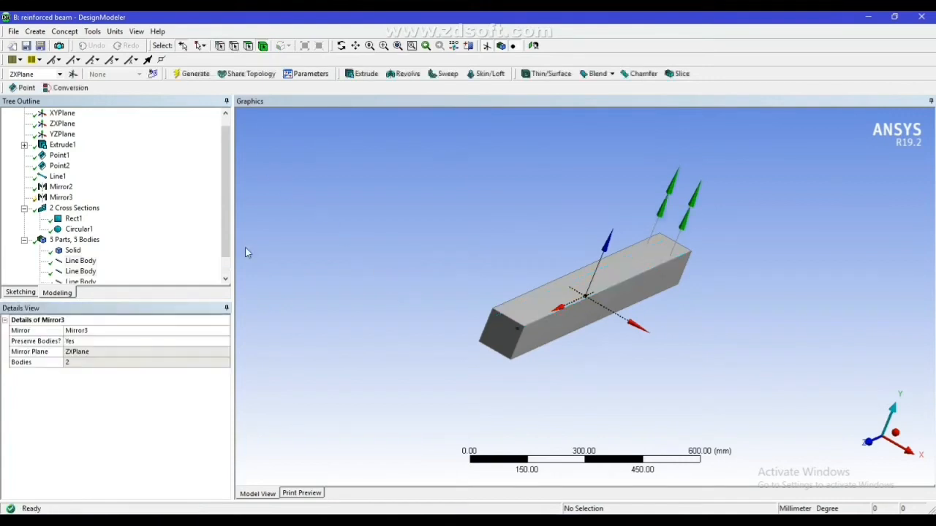
left_click_drag(225, 200, 225, 221)
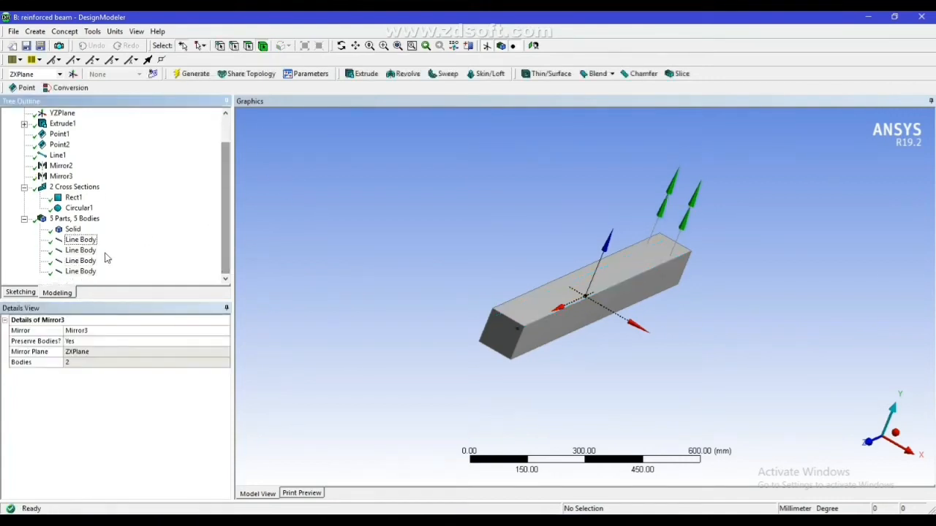
left_click(76, 251)
left_click(80, 261)
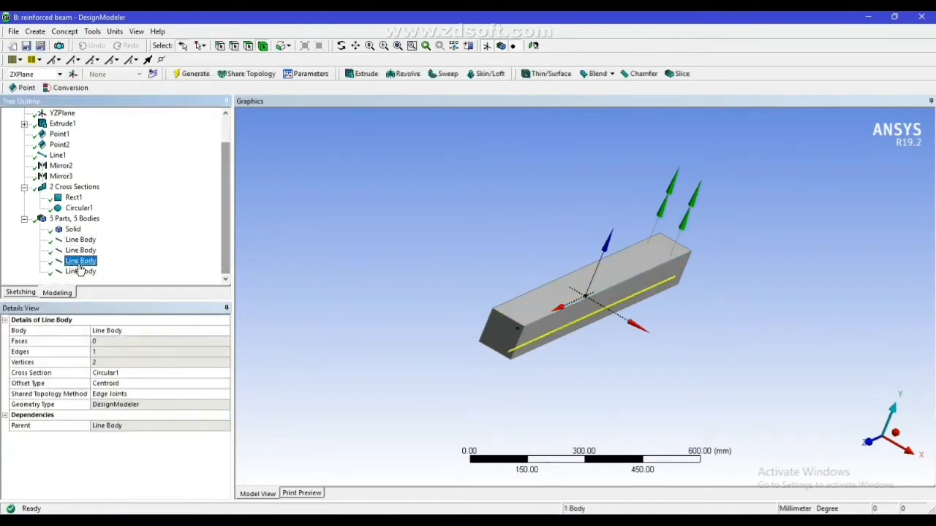
left_click(80, 272)
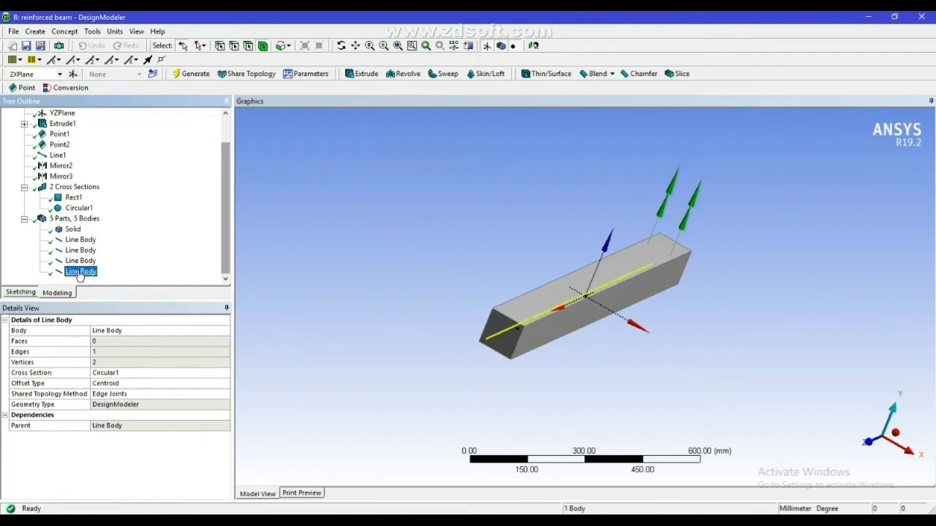
left_click(81, 251)
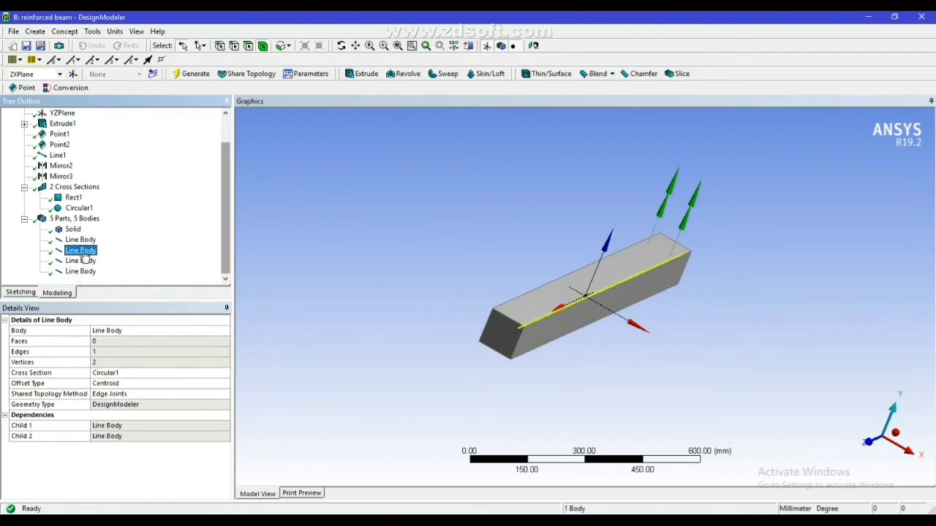
left_click(87, 271)
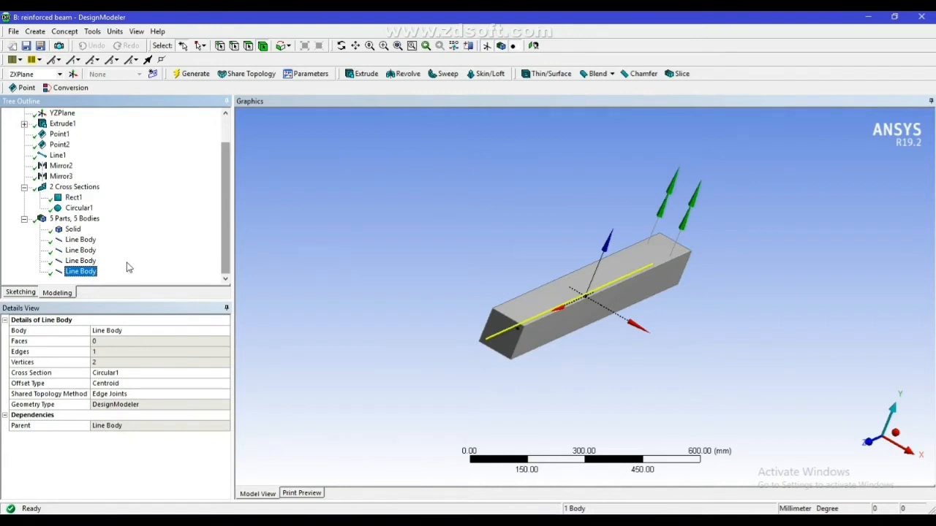
Start a sketch on XYPlane, viewed face-on, and draw a circle outside the beam section centred at about X 65, Y 27 mm
mouse_move(223, 228)
left_mouse_down()
mouse_move(225, 191)
mouse_move(233, 241)
left_mouse_up()
scroll(226, 174, "up", 1)
left_click(61, 125)
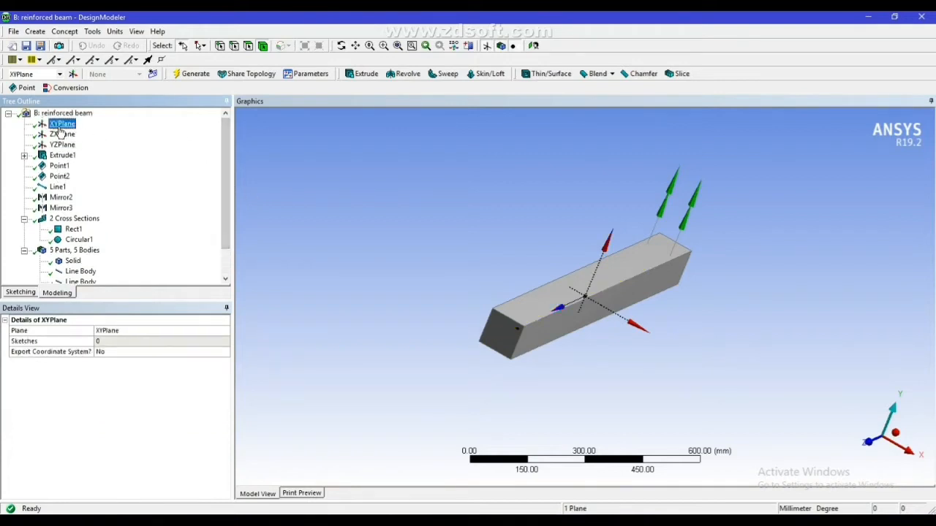
left_click(533, 45)
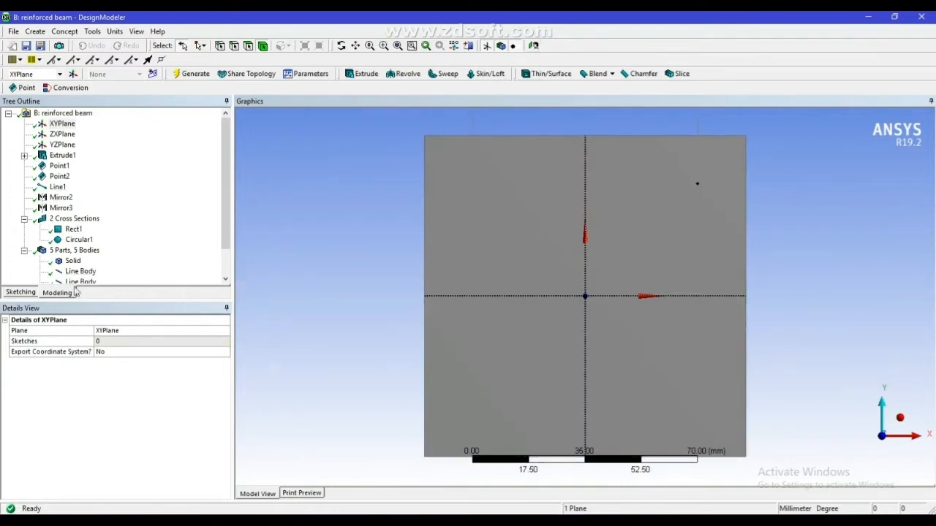
left_click(21, 292)
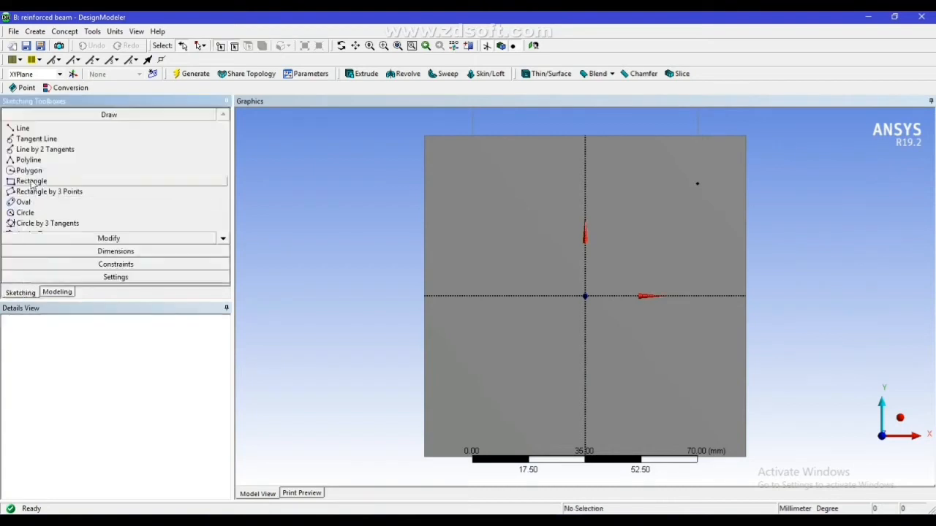
left_click(22, 212)
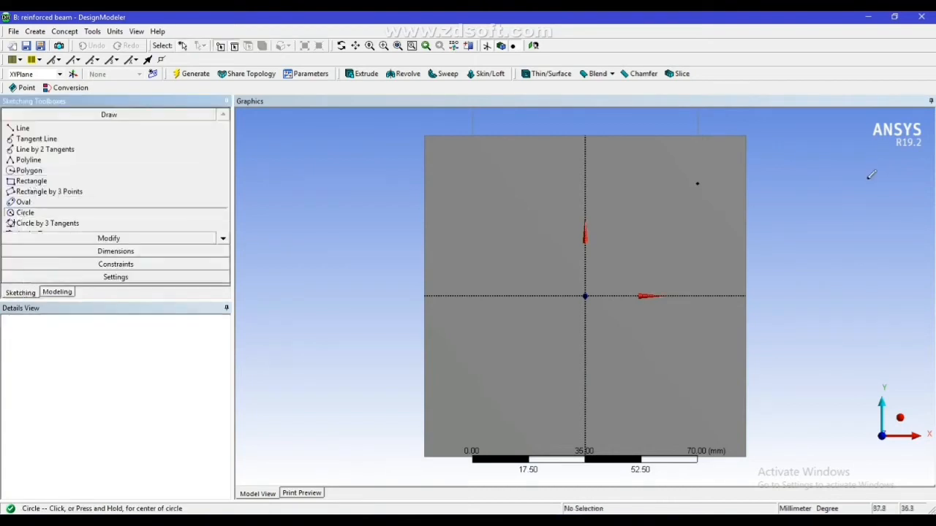
left_click(793, 207)
left_click(811, 189)
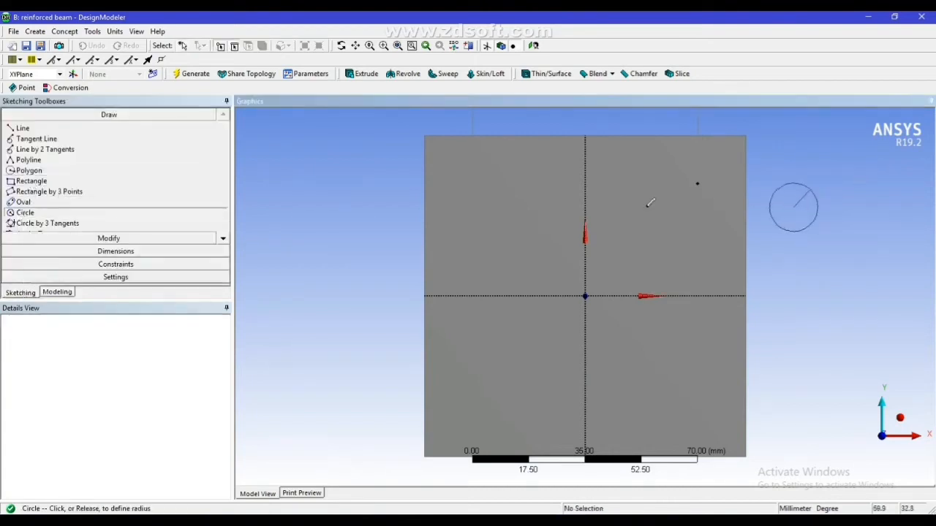
Draw three more circles outside the beam section, centred at about (-72, 32), (-71, -25) and (66, -34) mm
left_click(353, 193)
left_click(359, 176)
left_click(355, 377)
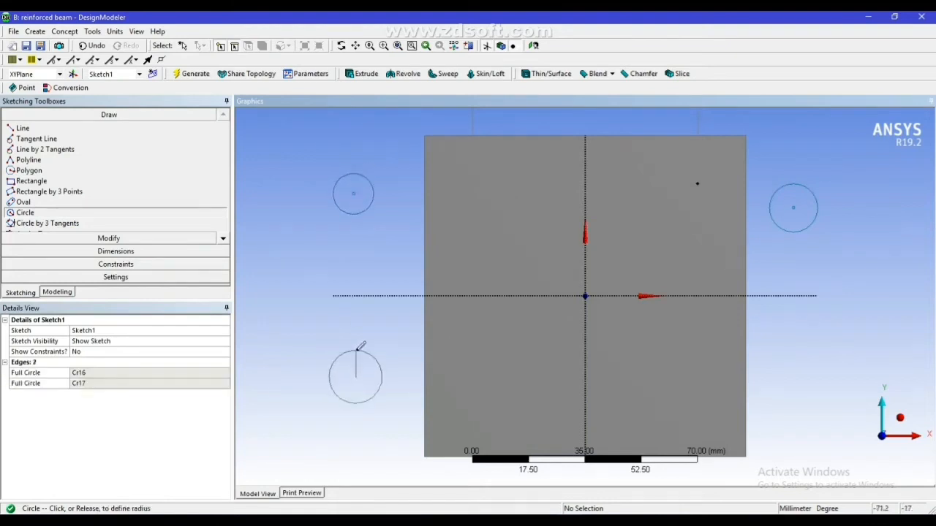
left_click(361, 350)
left_click(798, 404)
left_click(802, 396)
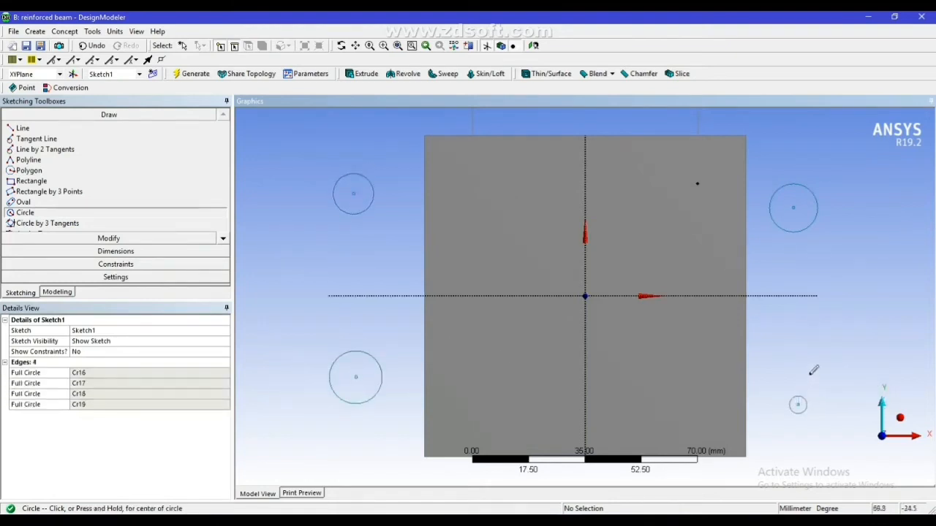
Constrain all four circles pairwise to the same size with the Equal Radius constraint
left_click(66, 264)
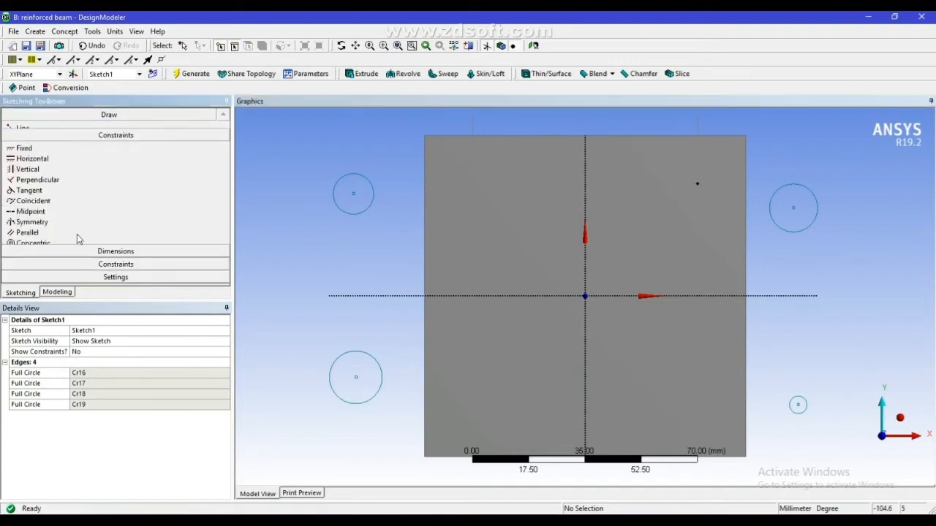
left_click(223, 279)
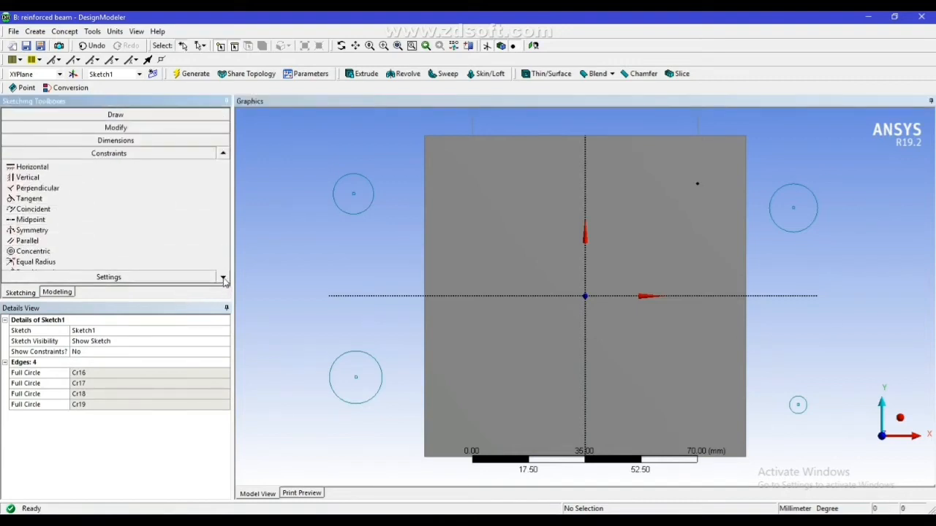
left_click(223, 278)
left_click(223, 279)
left_click(50, 242)
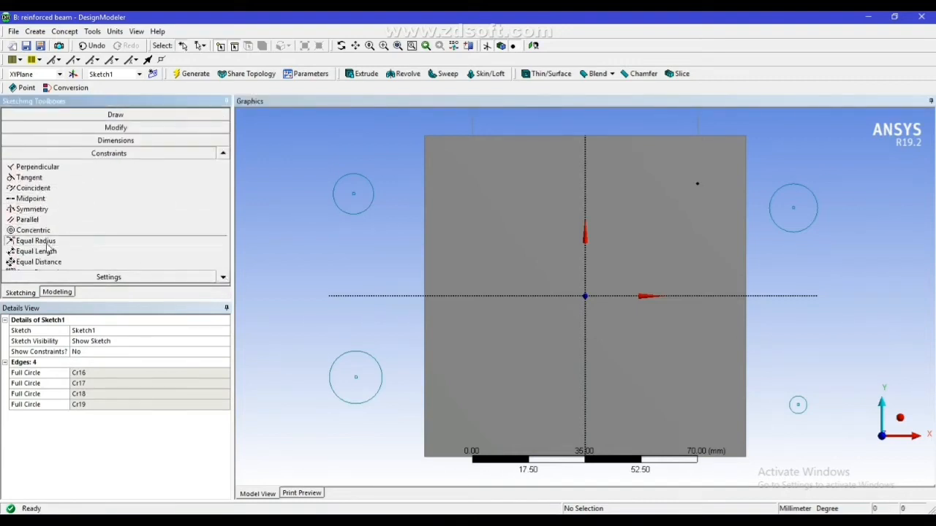
left_click(335, 199)
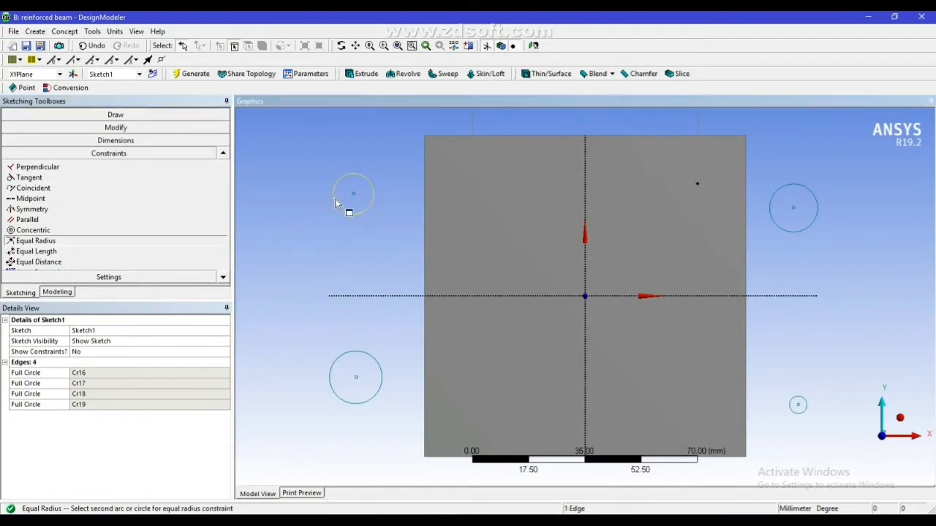
left_click(806, 229)
left_click(804, 402)
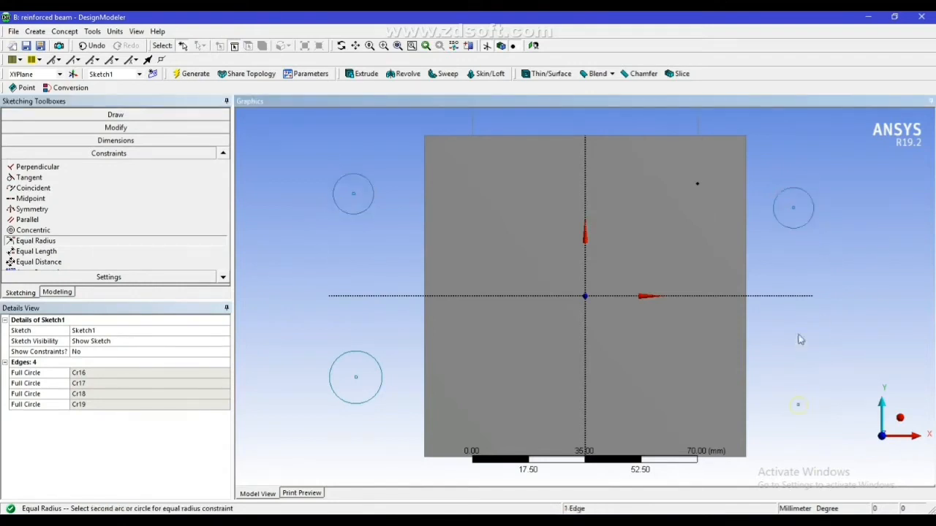
left_click(803, 227)
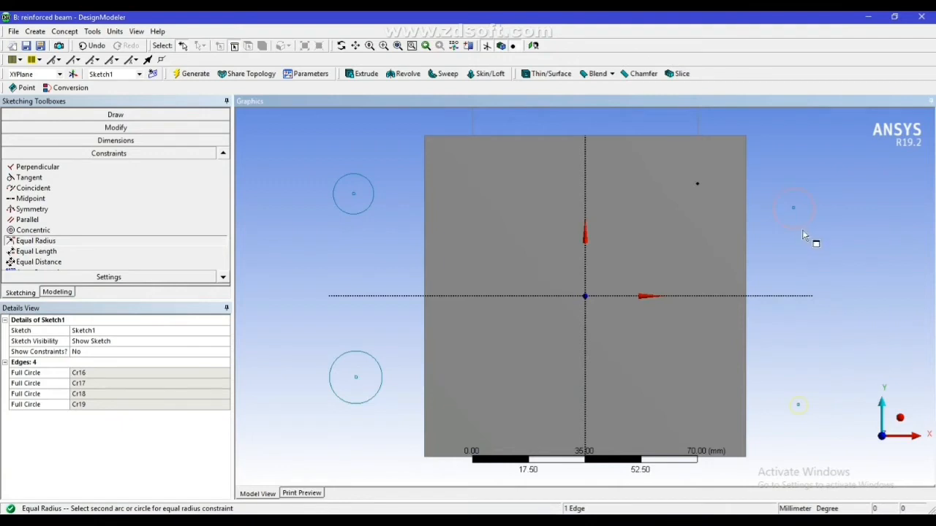
left_click(805, 390)
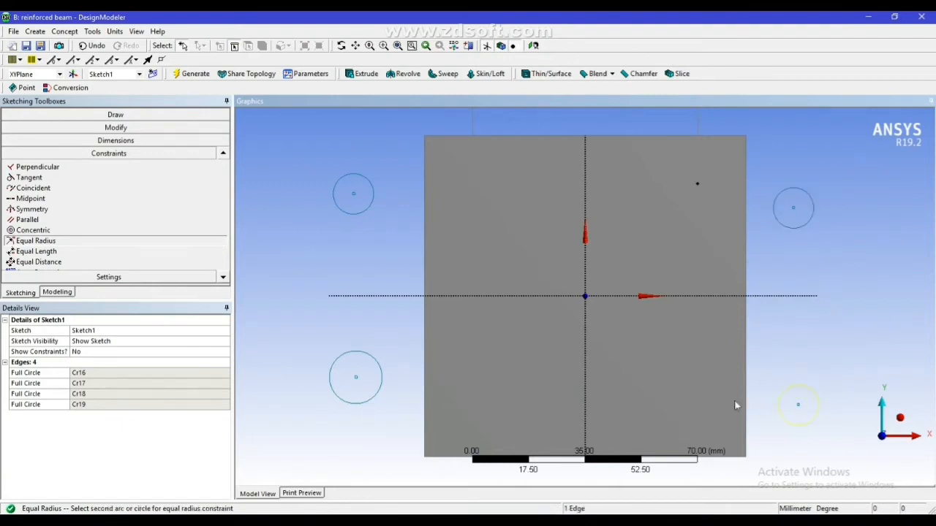
left_click(379, 387)
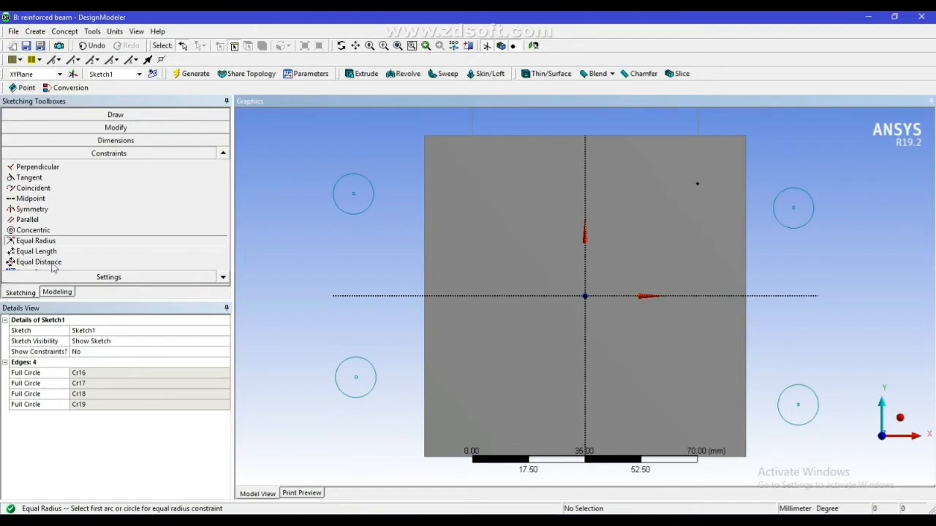
Add horizontal dimensions from the vertical axis to the centres of the two upper circles
left_click(145, 141)
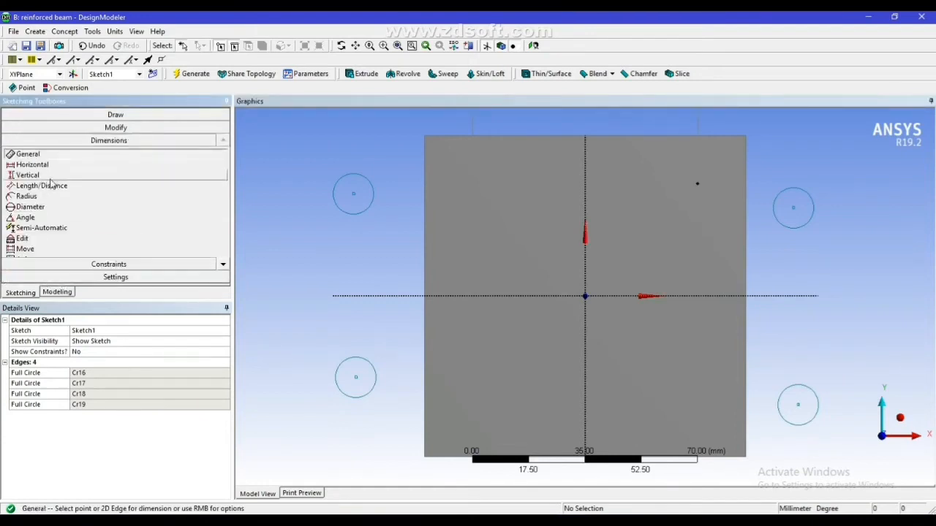
left_click(35, 166)
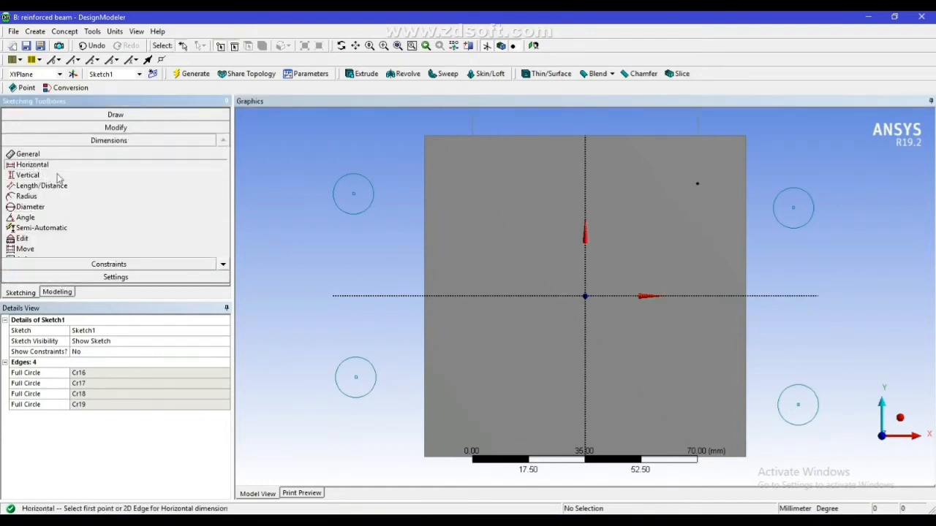
left_click(585, 197)
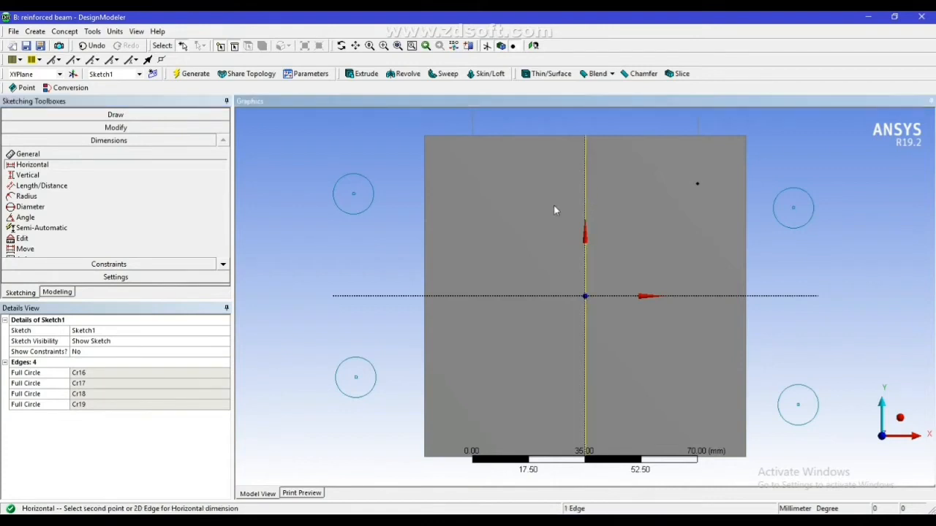
left_click(356, 195)
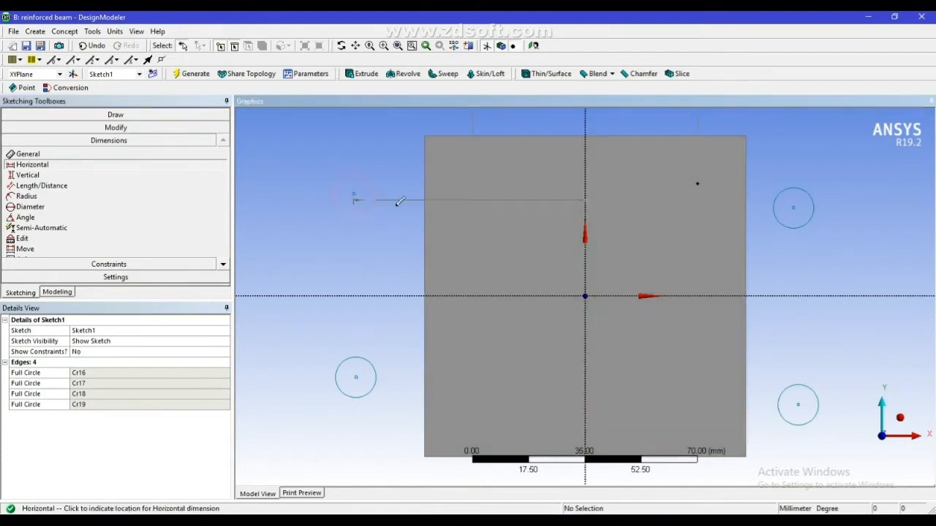
left_click(409, 210)
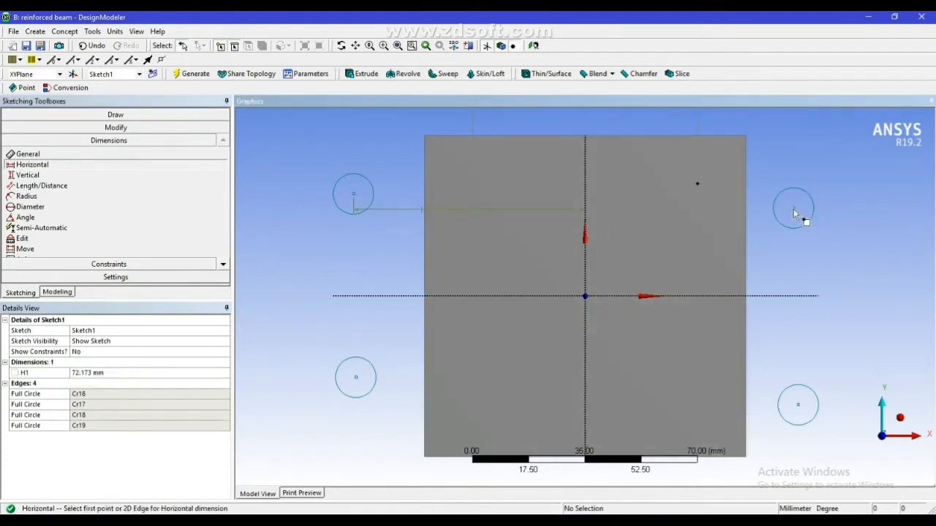
left_click(793, 209)
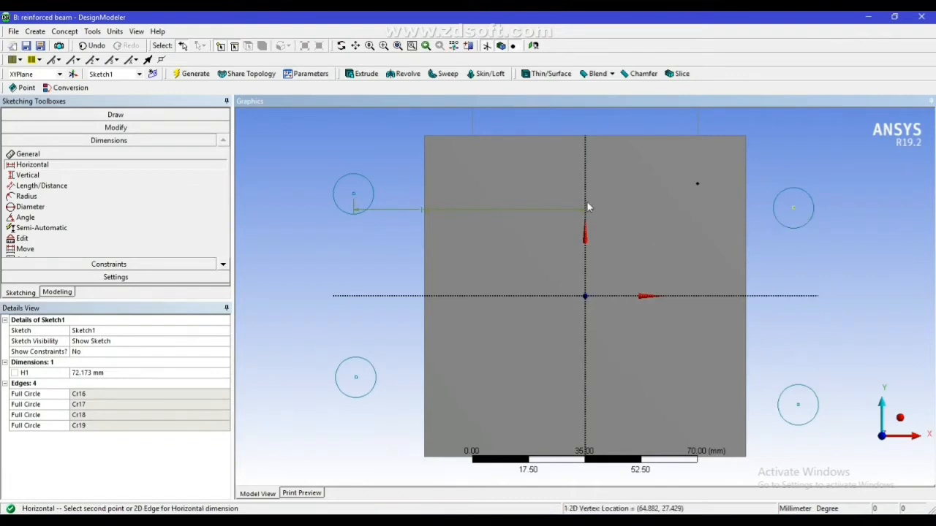
left_click(590, 205)
left_click(633, 230)
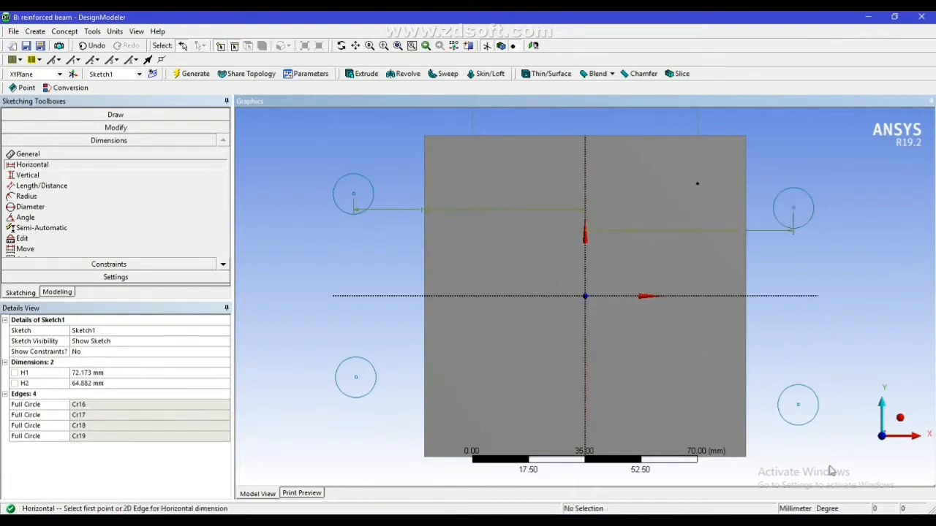
Add horizontal dimensions from the vertical axis to the centres of the lower-right and lower-left circles
left_click(799, 406)
left_click(586, 398)
left_click(631, 389)
left_click(356, 378)
left_click(585, 371)
left_click(536, 364)
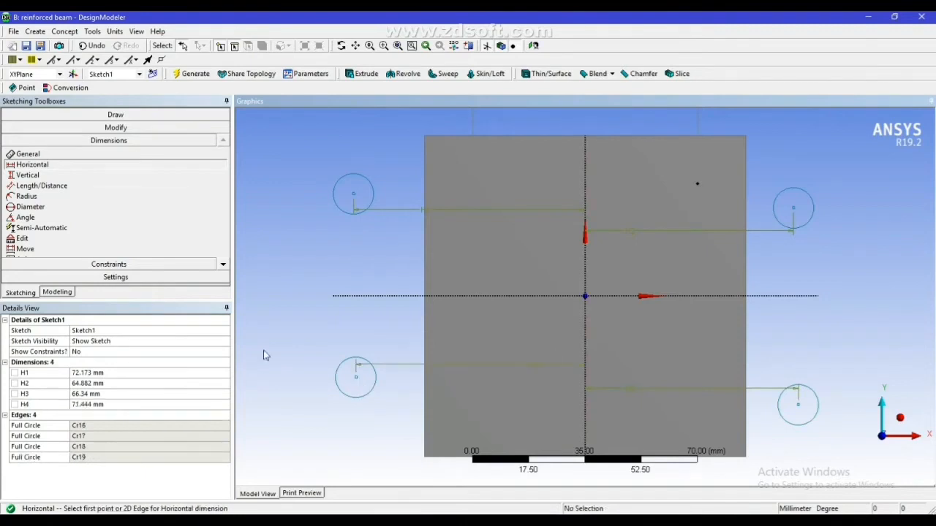
Add vertical dimensions between the horizontal axis and the centres of the two left circles
left_click(28, 176)
left_click(354, 193)
left_click(358, 296)
left_click(385, 286)
left_click(369, 296)
left_click(356, 377)
left_click(367, 326)
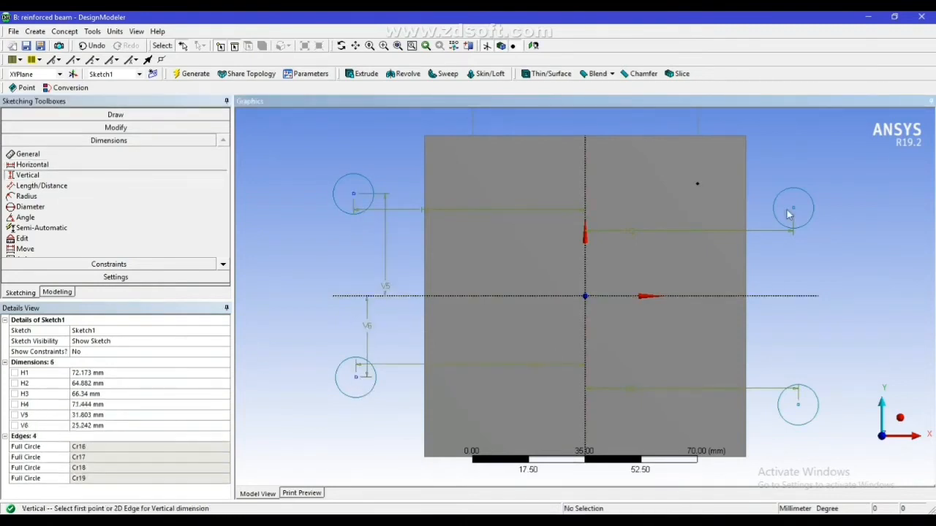
Add vertical dimensions between the horizontal axis and the centres of the two right circles
left_click(793, 208)
left_click(766, 296)
left_click(767, 272)
left_click(797, 405)
left_click(780, 296)
left_click(779, 312)
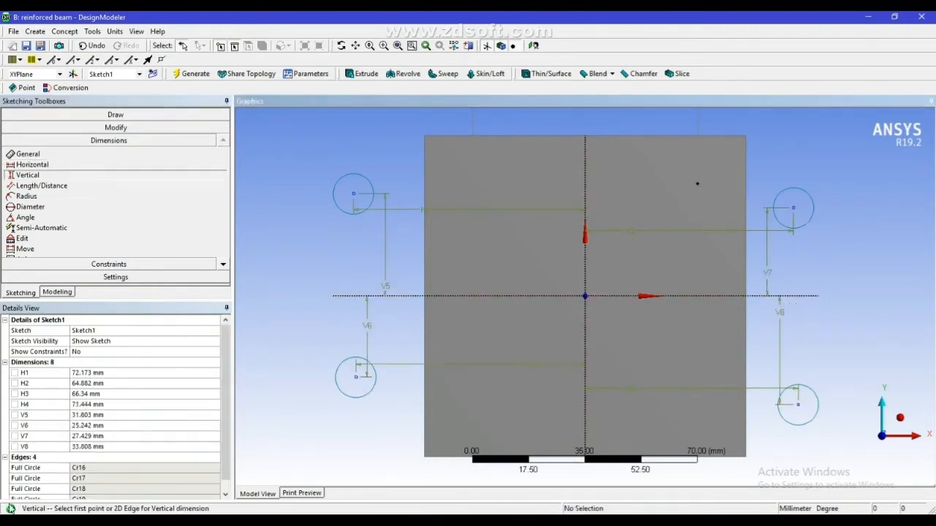
Set the horizontal dimensions H1 and H2 of the two upper circles to 35 mm
left_click(119, 373)
type("35")
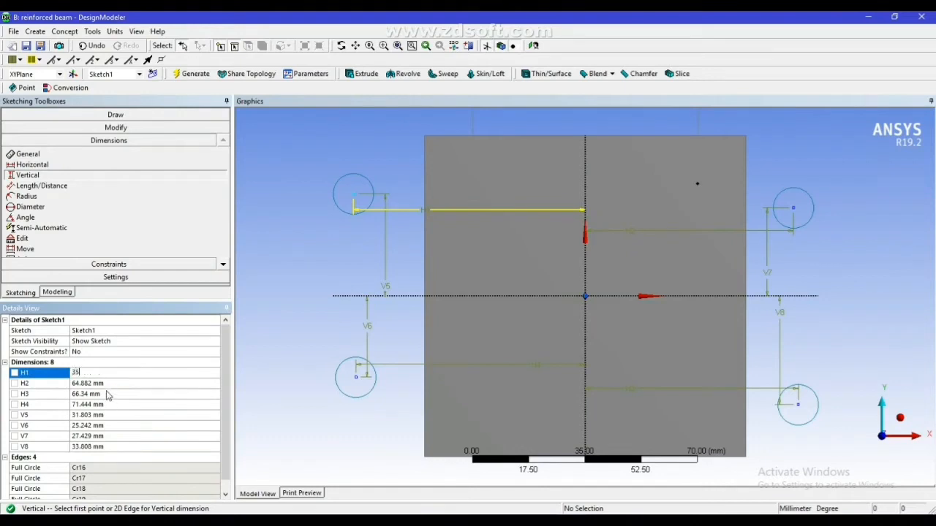
left_click(113, 383)
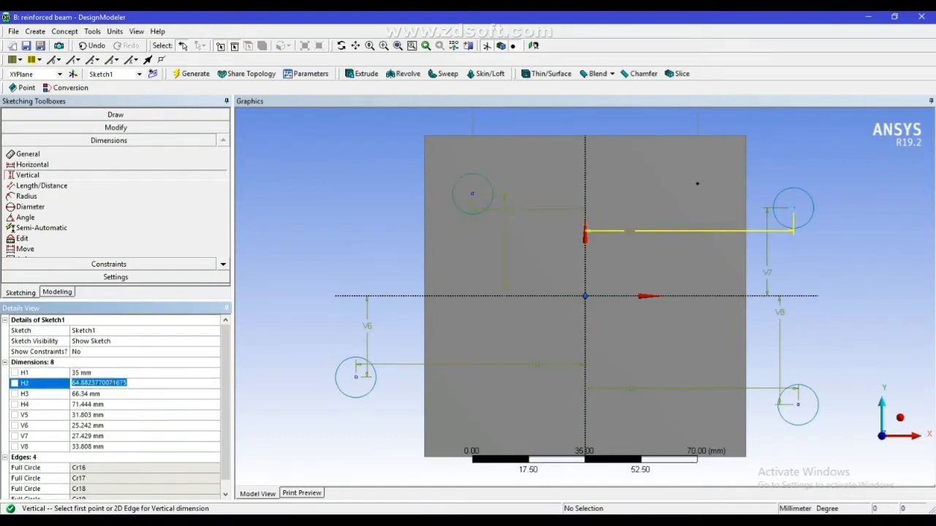
type("35")
key("Return")
Set the horizontal dimensions H3 and H4 of the two lower circles to 35 mm
left_click(101, 394)
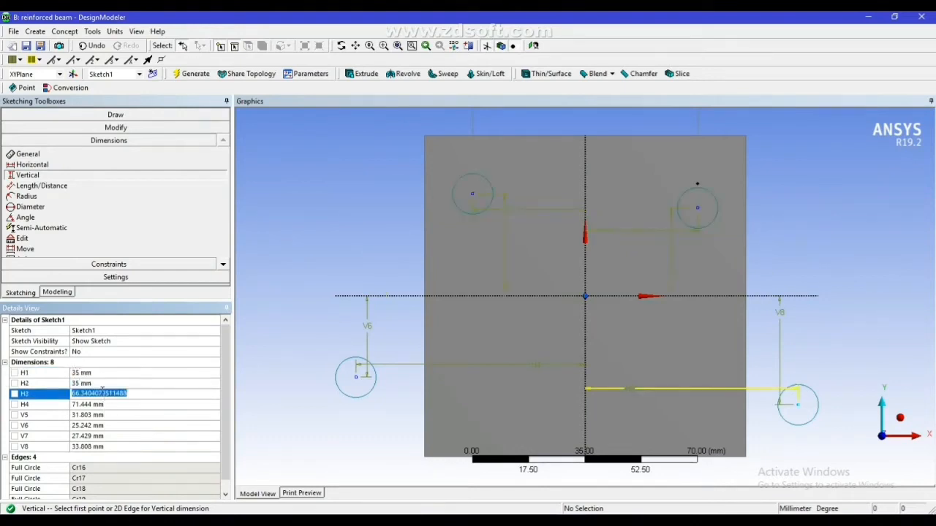
type("35")
key("Return")
left_click(99, 405)
type("3")
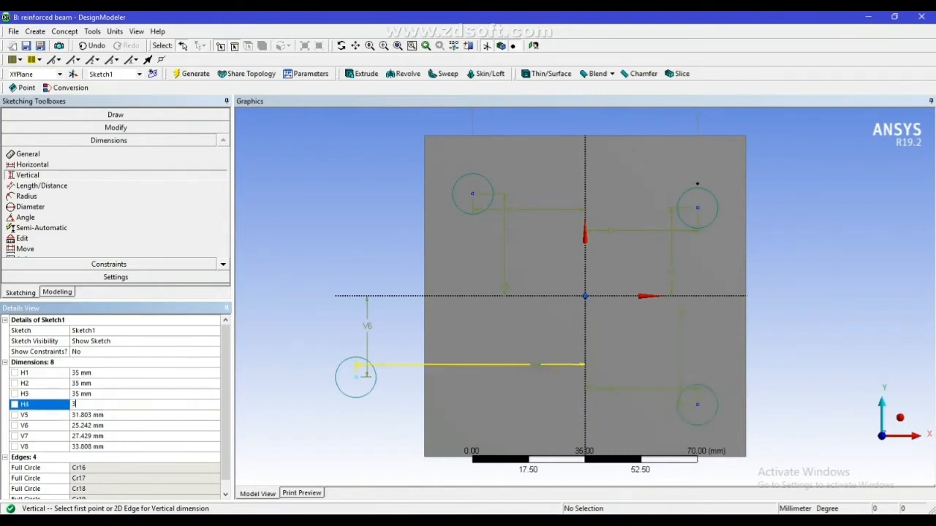
type("5")
key("Return")
Set the vertical dimensions V5 and V6 of the two left circles to 35 mm
left_click(99, 415)
type("35")
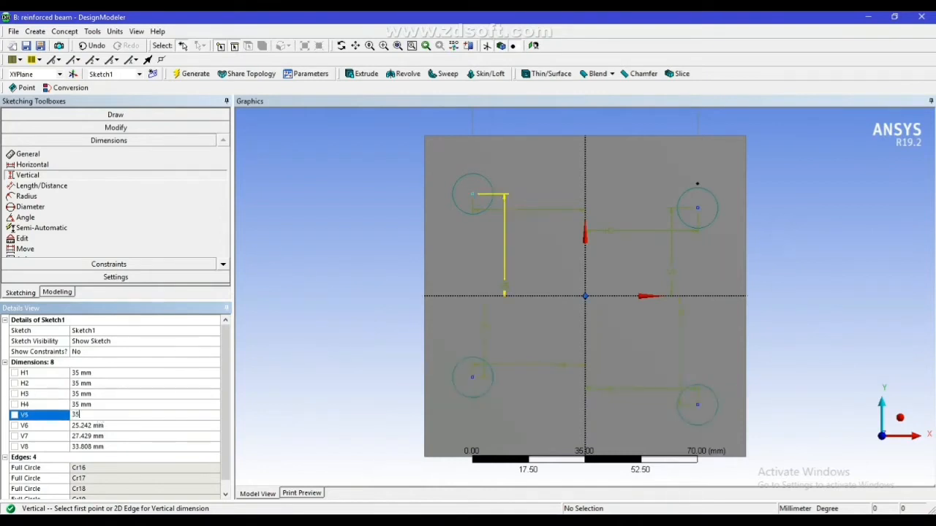
key("Return")
left_click(98, 427)
type("35")
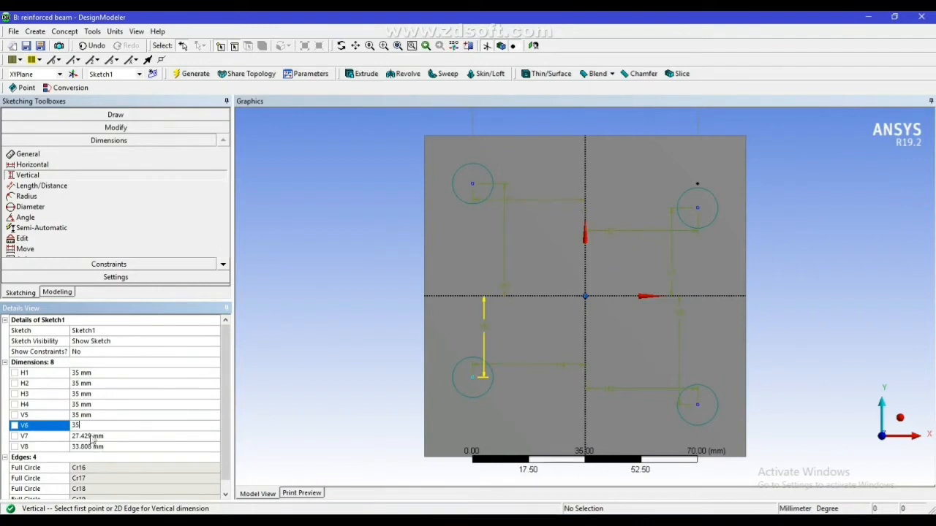
key("Return")
Set the vertical dimensions V7 and V8 of the two right circles to 35 mm
left_click(89, 437)
type("35")
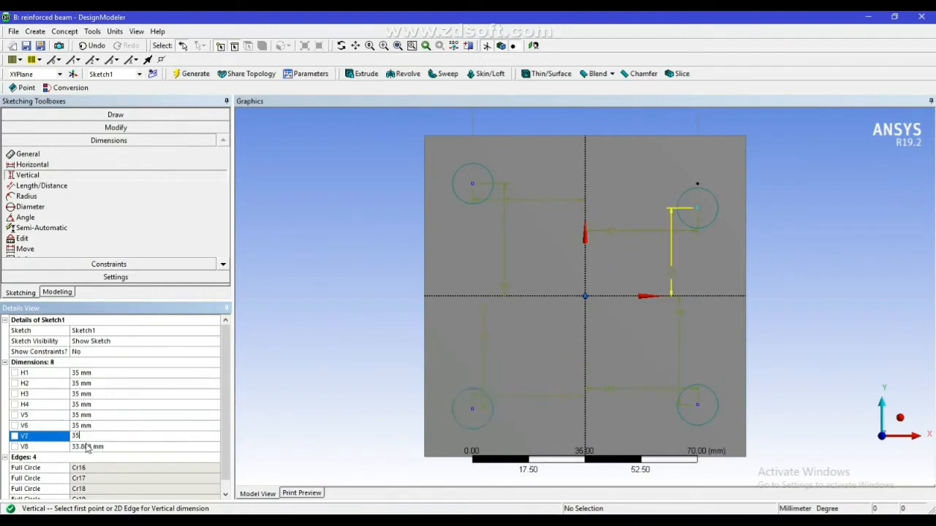
key("Return")
left_click(87, 447)
type("35")
key("Return")
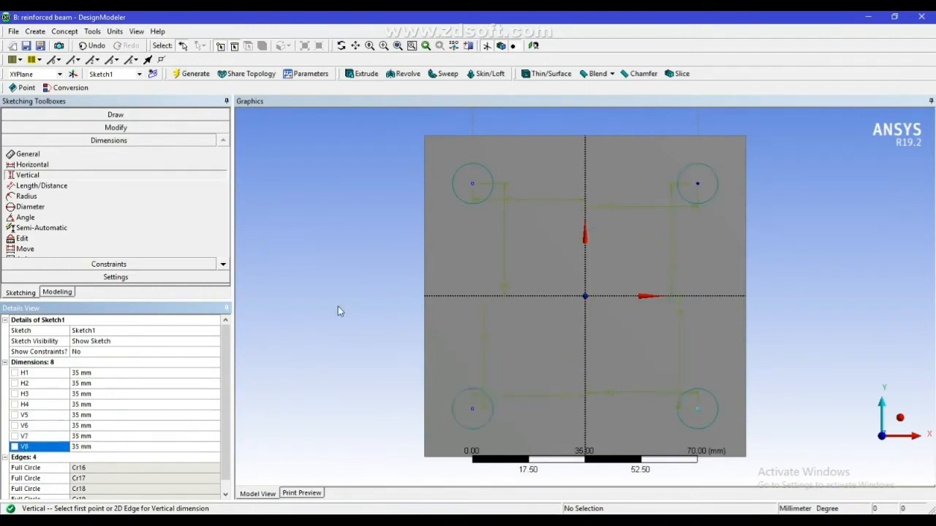
Draw two-tangent lines along the outer top of the upper circles and the outer side of the right circles
left_click(106, 126)
left_click(109, 115)
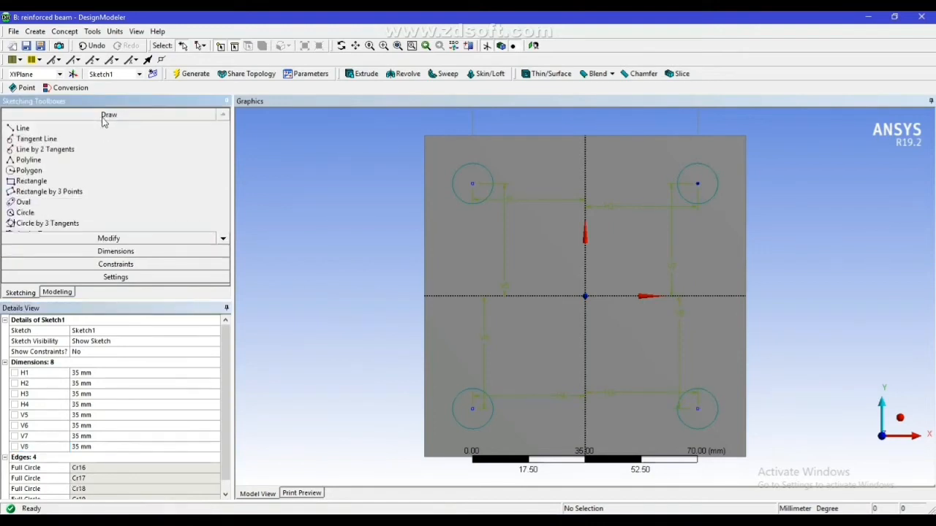
left_click(44, 149)
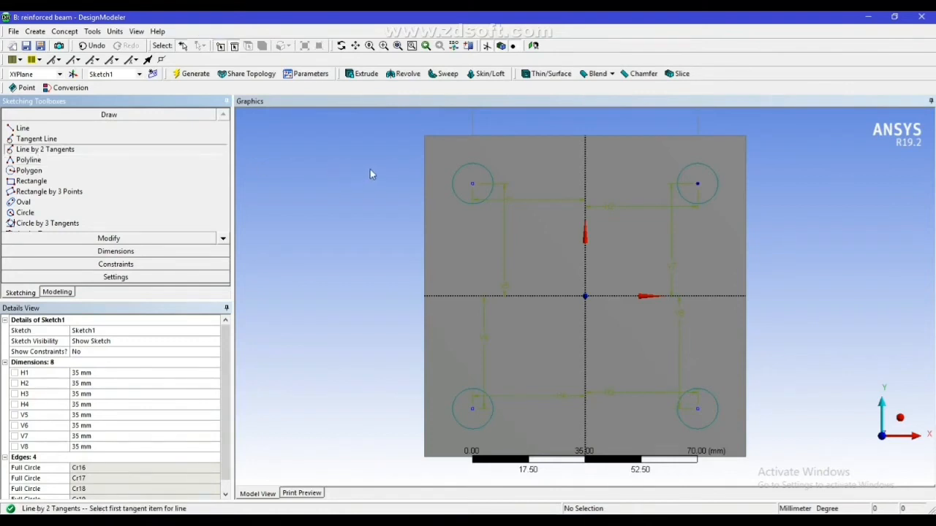
left_click(476, 163)
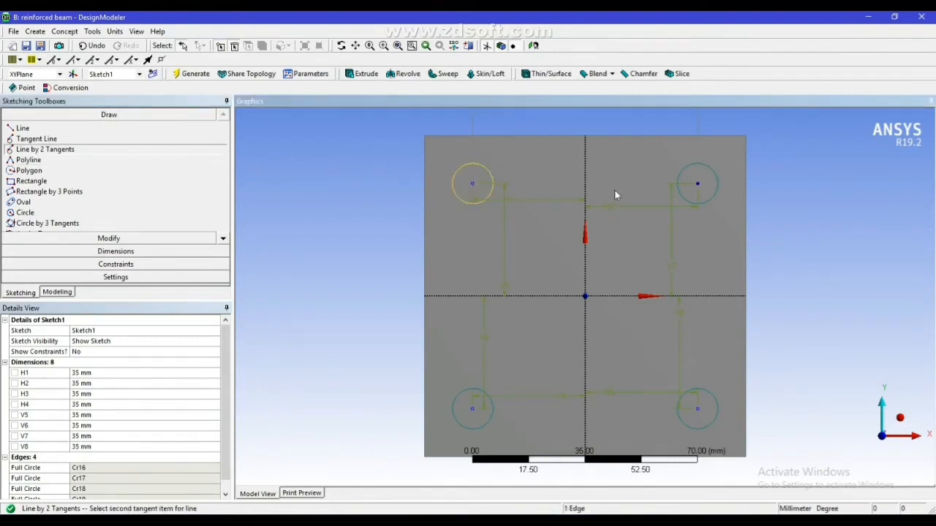
left_click(686, 171)
left_click(718, 185)
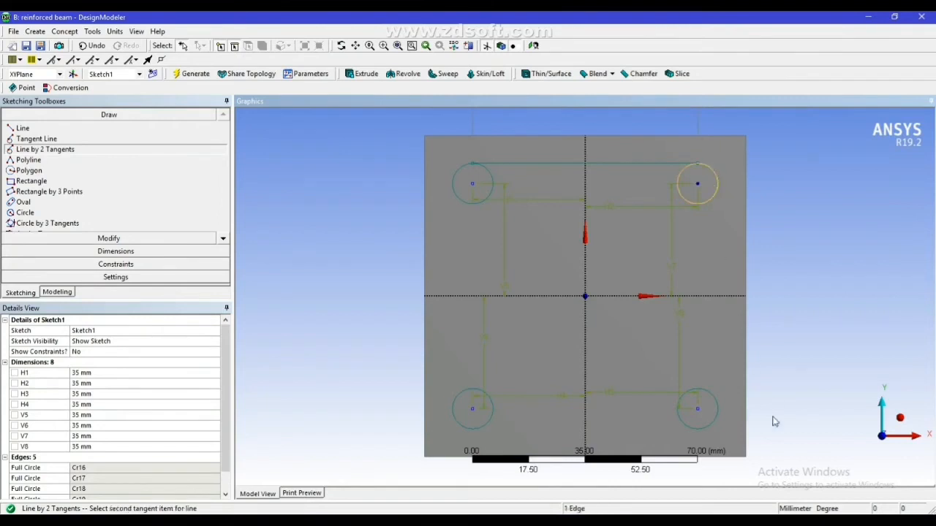
left_click(718, 414)
Draw two-tangent lines along the outer bottom of the lower circles and the outer side of the left circles
left_click(707, 425)
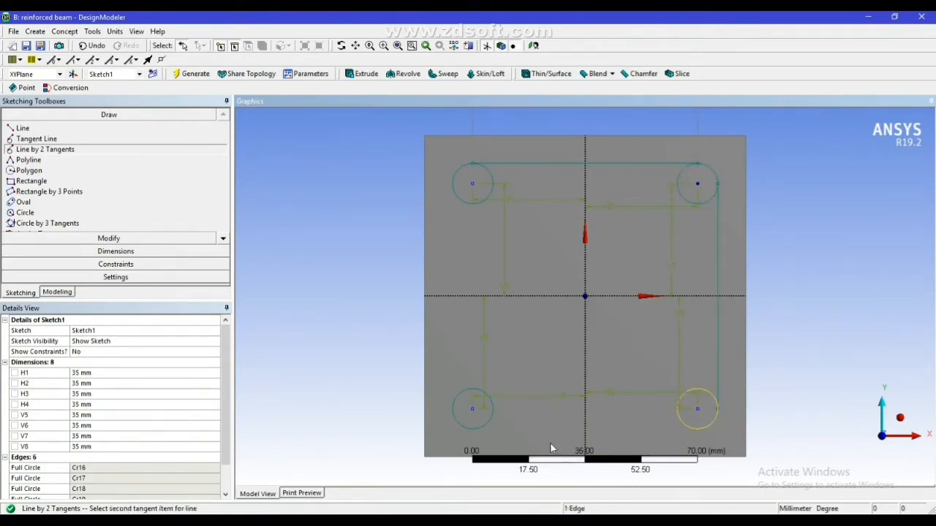
left_click(483, 425)
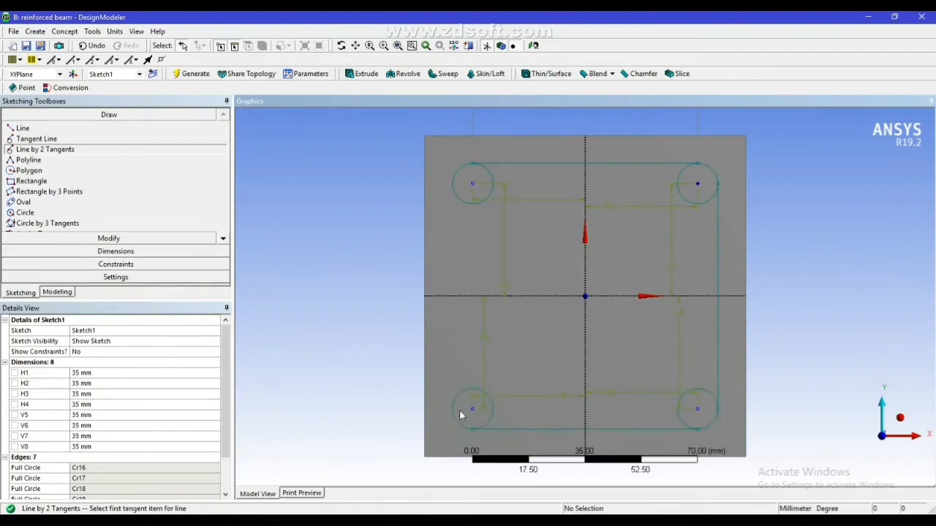
left_click(455, 404)
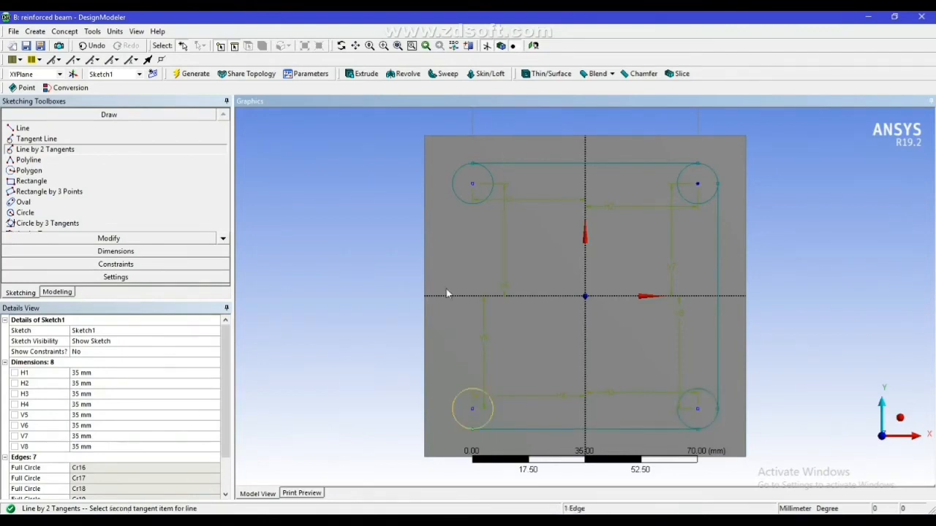
left_click(451, 184)
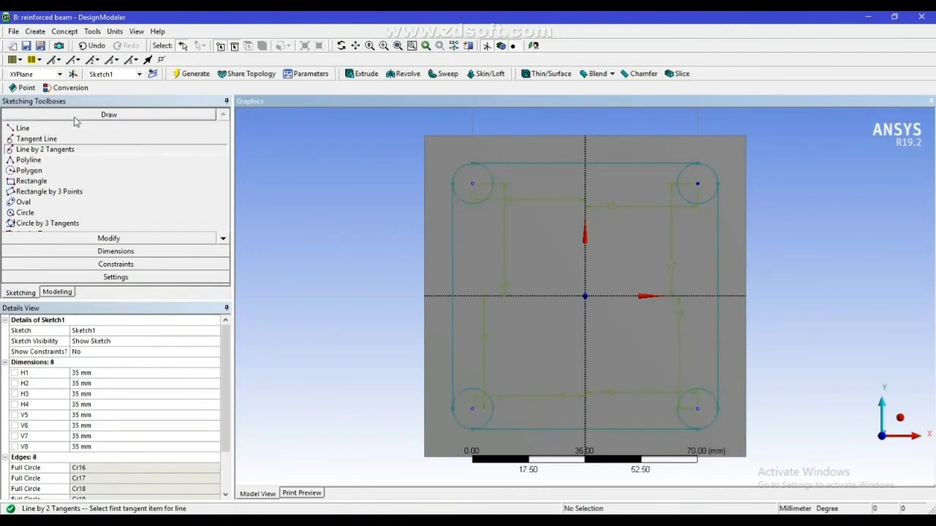
Trim the inner arcs of all four circles to leave a rounded stirrup outline, and regenerate the model
left_click(103, 239)
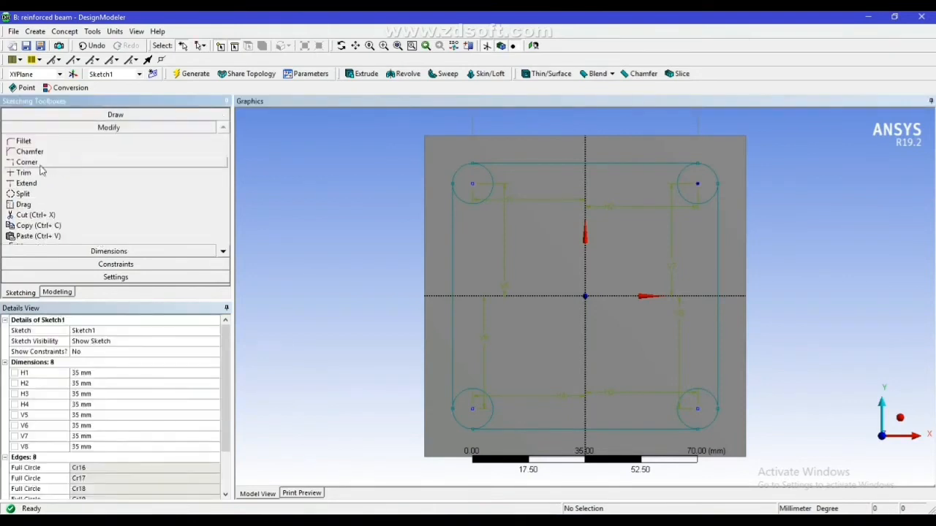
left_click(24, 173)
left_click(484, 201)
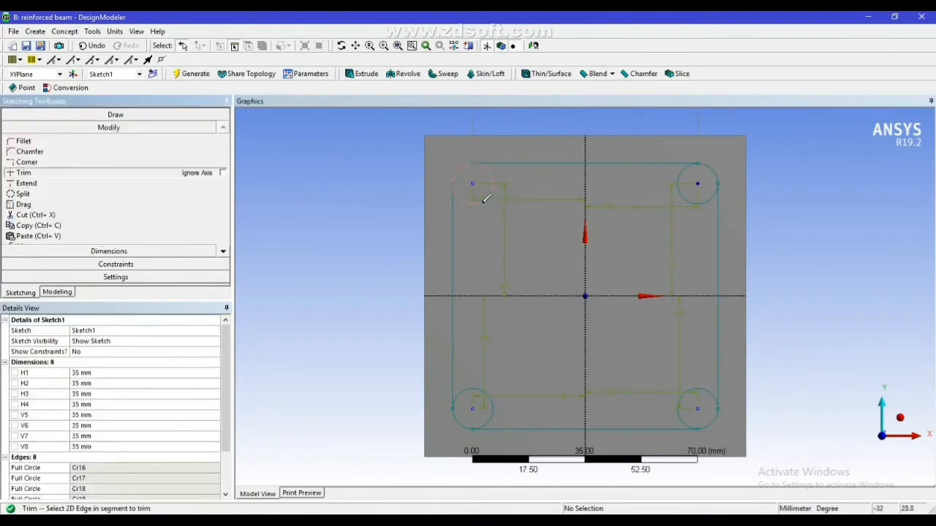
left_click(685, 199)
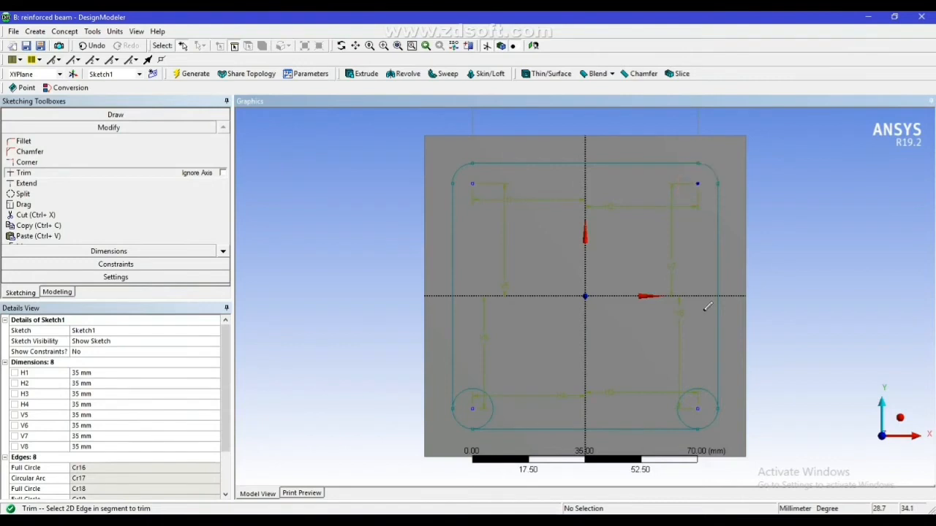
left_click(699, 387)
left_click(471, 388)
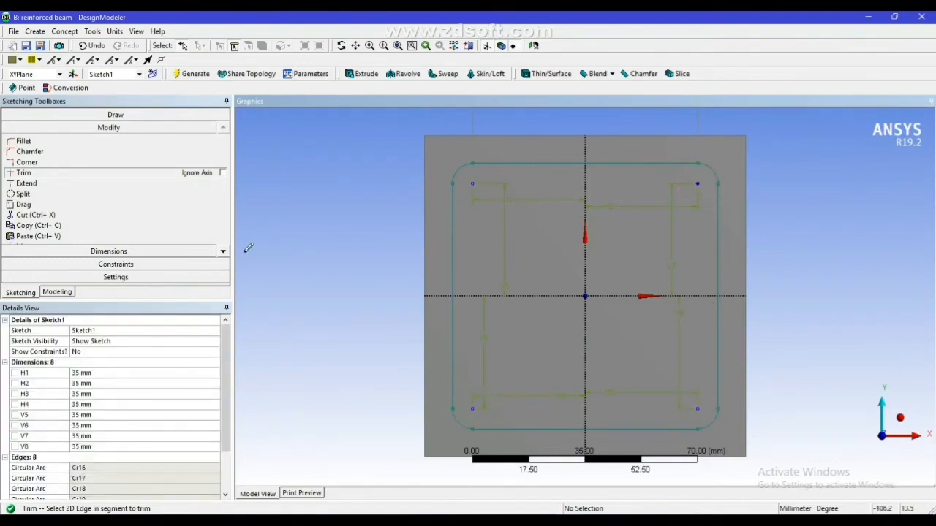
left_click(189, 73)
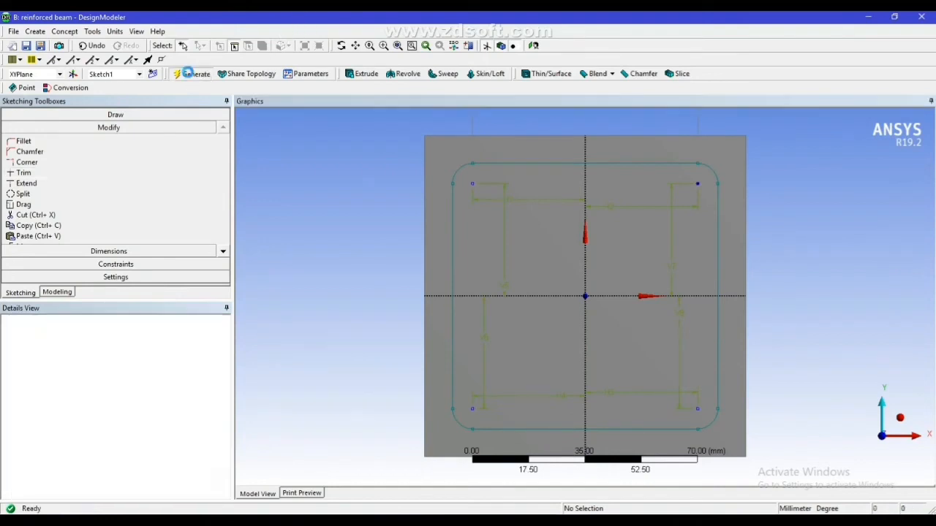
Create a circular cross section with a 5 mm radius for the stirrup and generate it
left_click(65, 31)
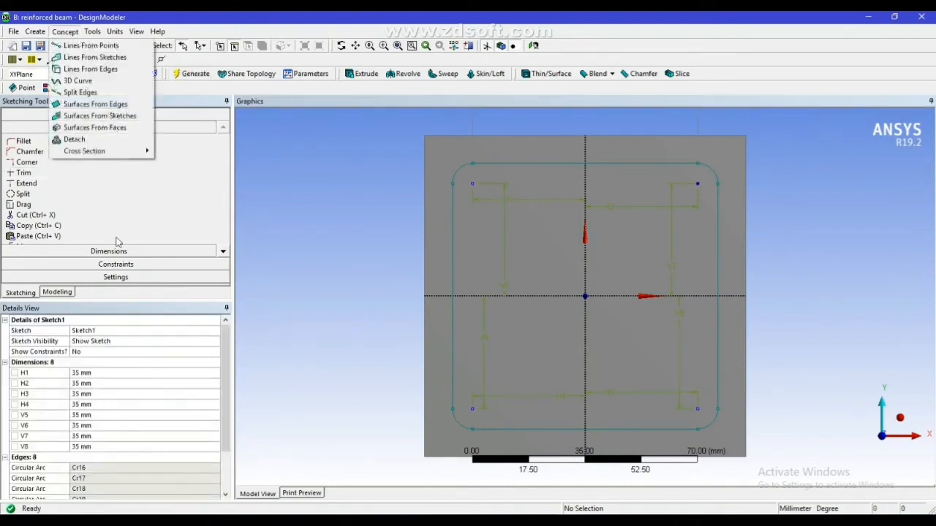
mouse_move(91, 152)
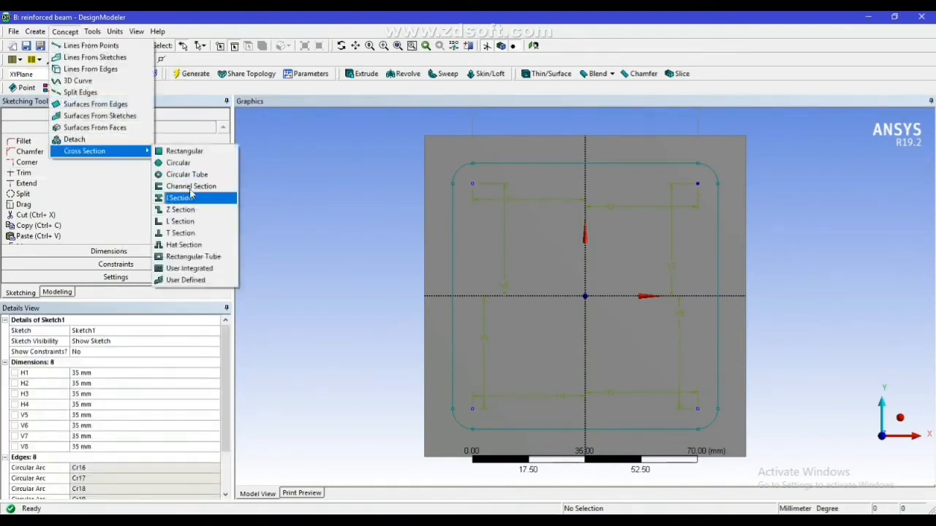
left_click(179, 163)
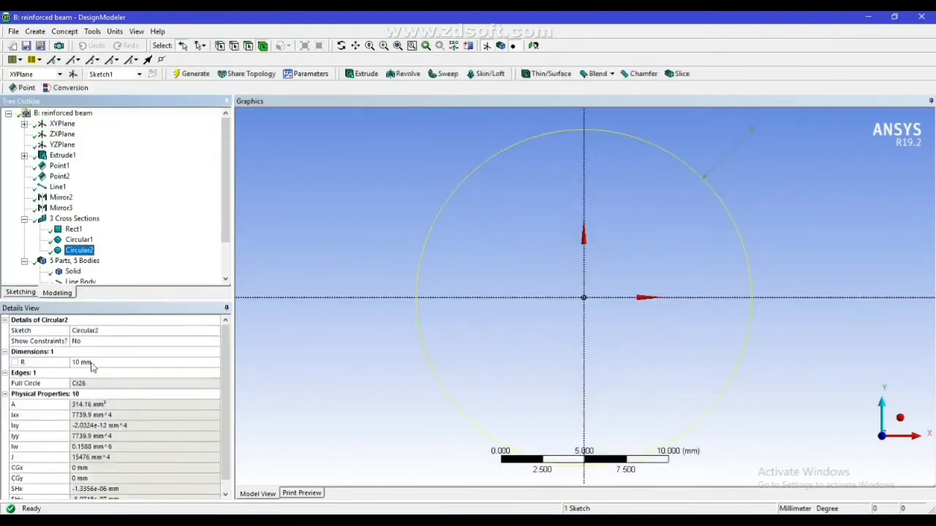
left_click(92, 361)
type("5")
key("Return")
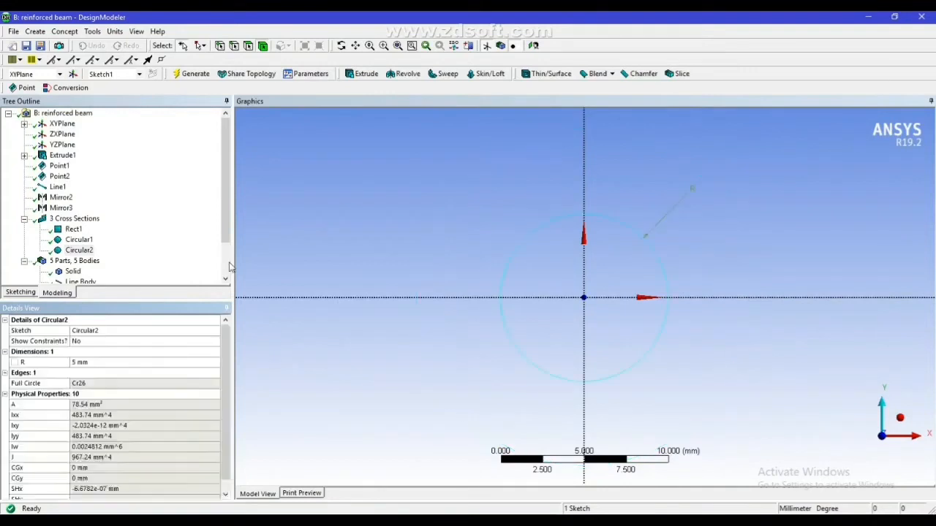
left_click(187, 75)
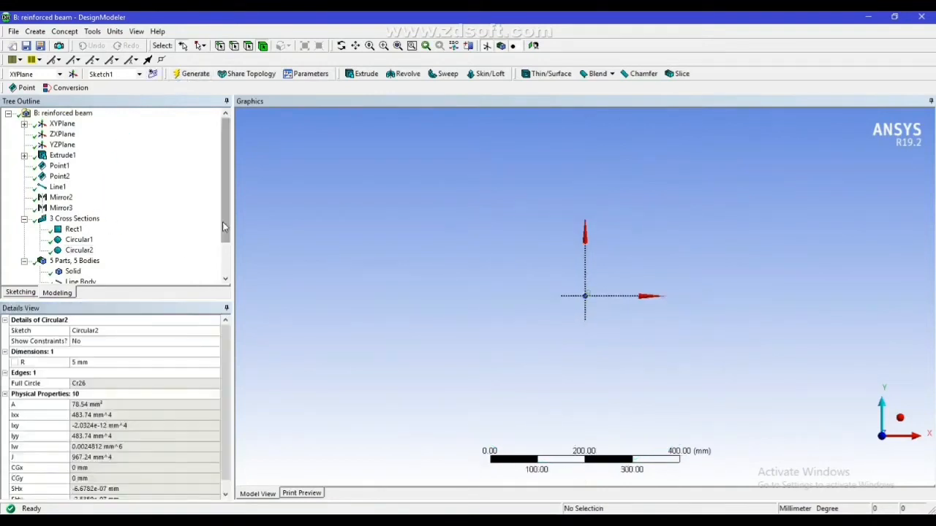
scroll(222, 198, "down", 2)
scroll(223, 202, "up", 2)
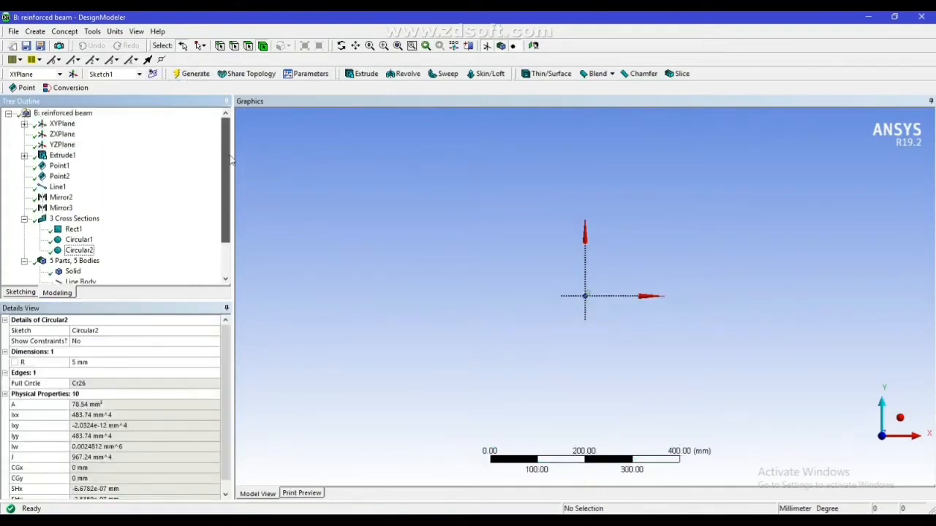
Generate a line body from the stirrup sketch, Sketch1 on the XY plane, using Lines From Sketches
left_click(65, 31)
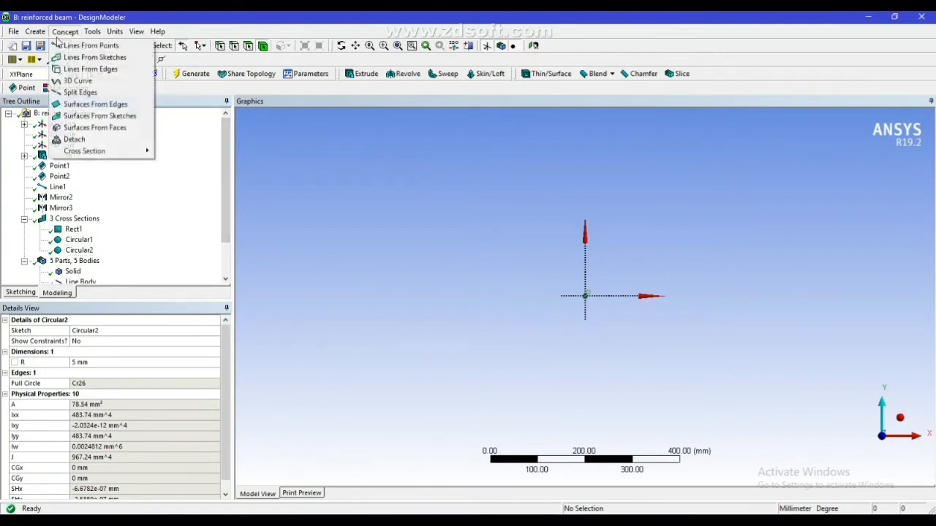
left_click(84, 60)
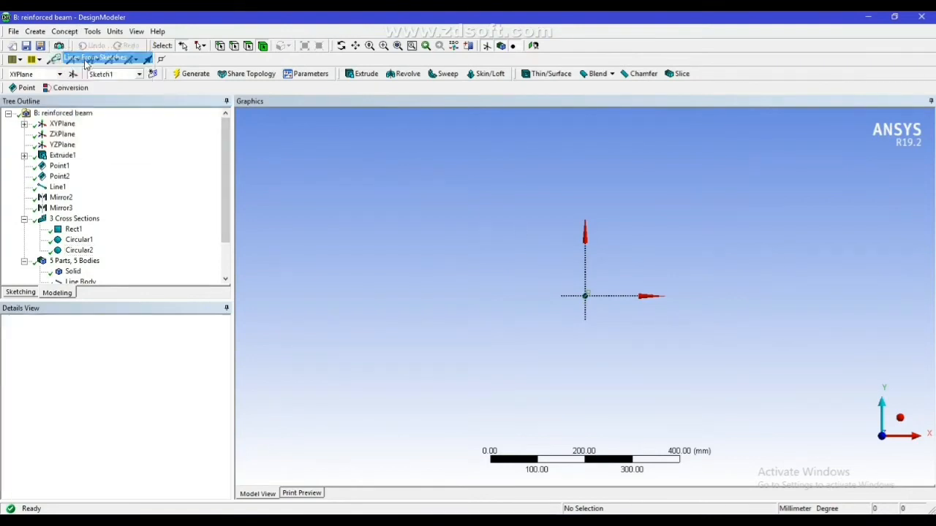
left_click(24, 124)
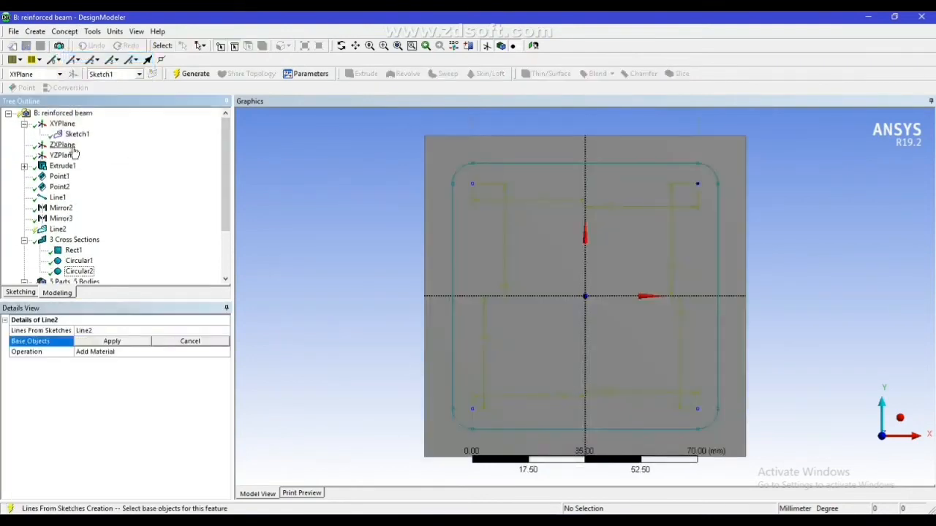
left_click(77, 135)
left_click(114, 342)
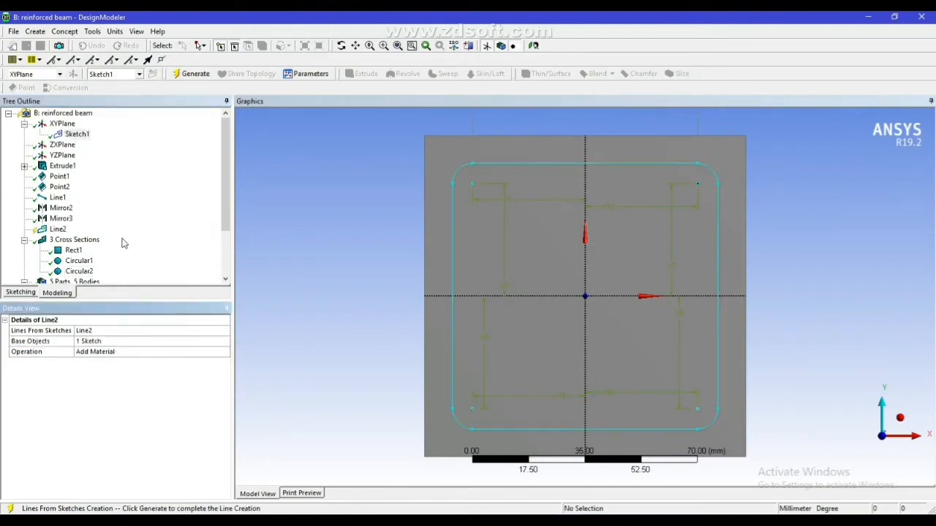
left_click(192, 74)
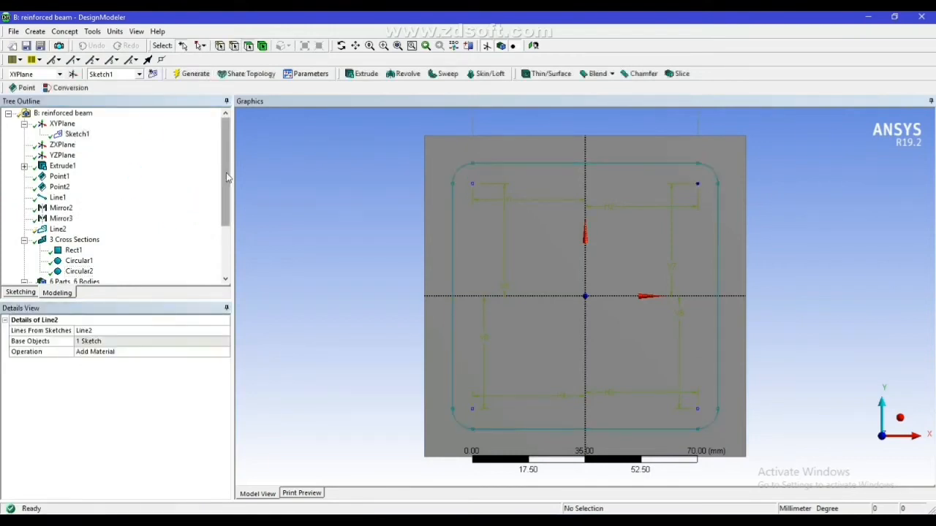
Assign the Circular2 cross section to the stirrup's line body
scroll(223, 183, "down", 3)
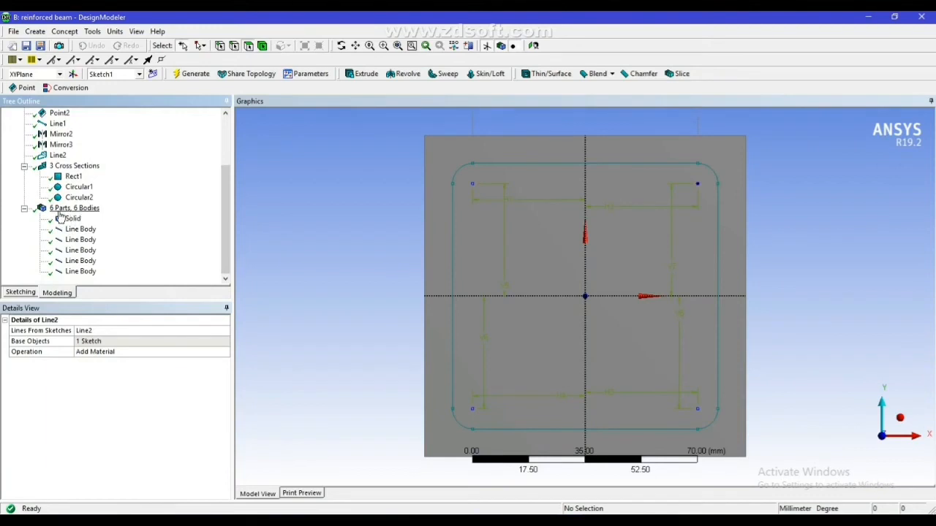
left_click(73, 272)
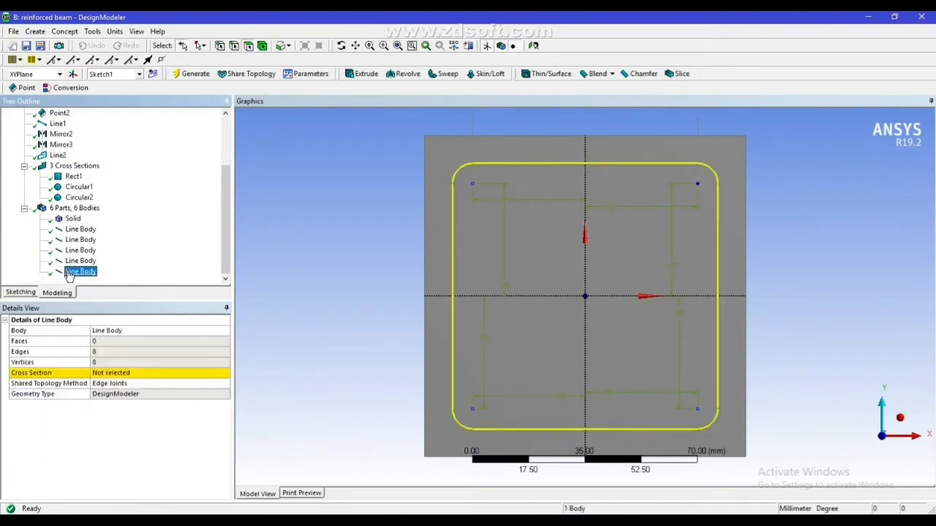
left_click(112, 374)
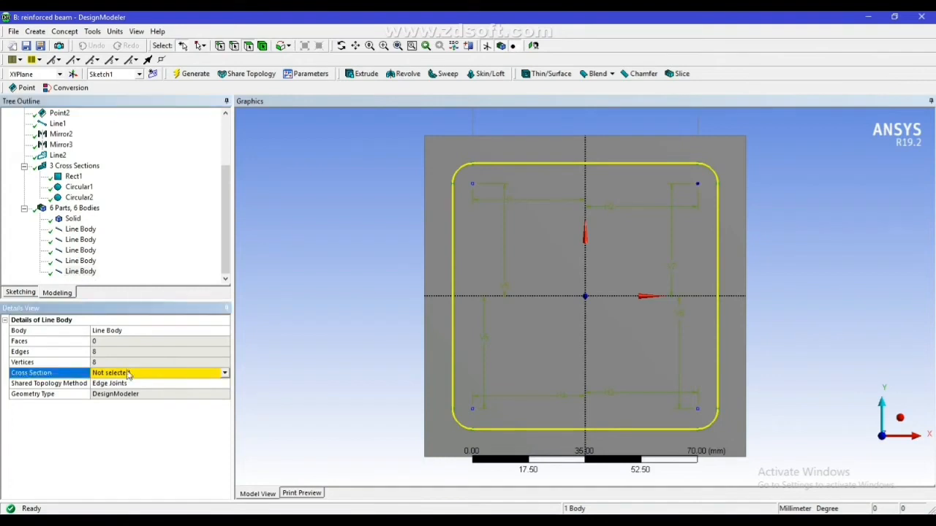
left_click(225, 374)
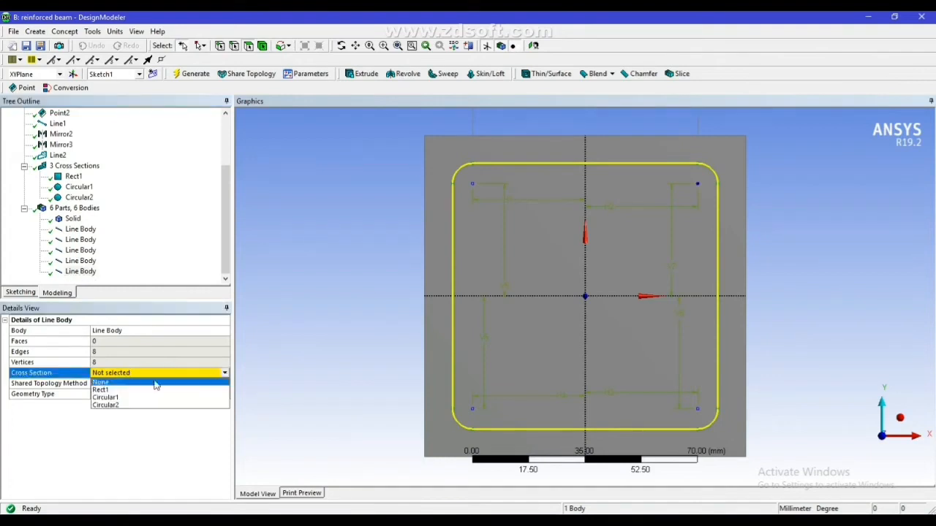
left_click(123, 406)
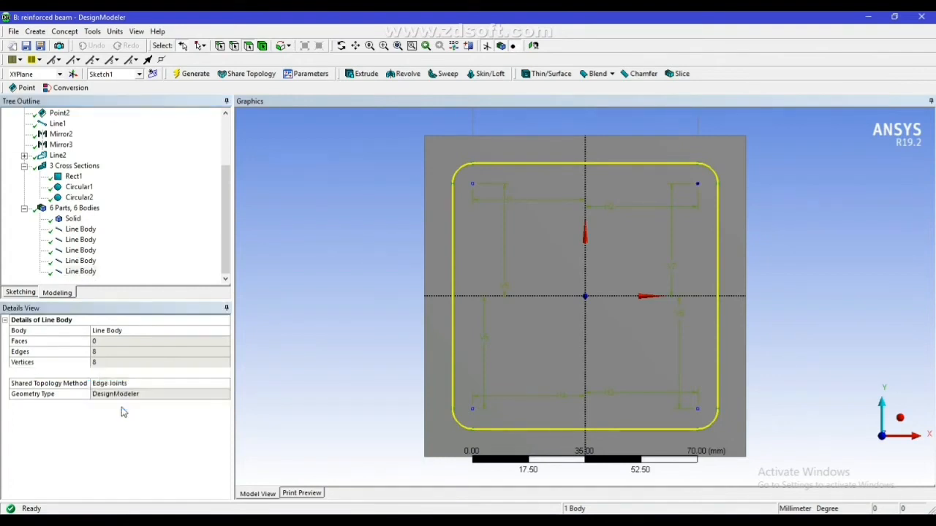
Regenerate the model and start a linear pattern with the stirrup's line body as its geometry
left_click(195, 74)
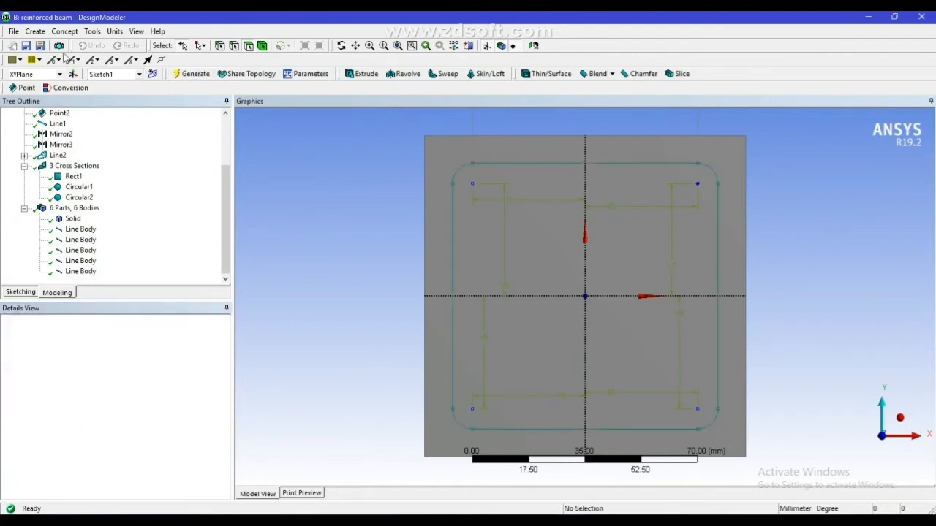
left_click(35, 32)
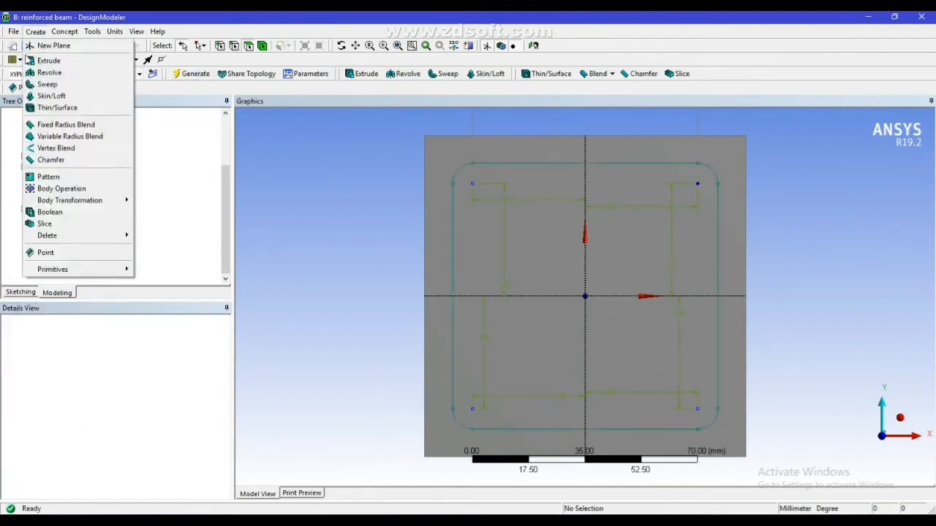
left_click(71, 178)
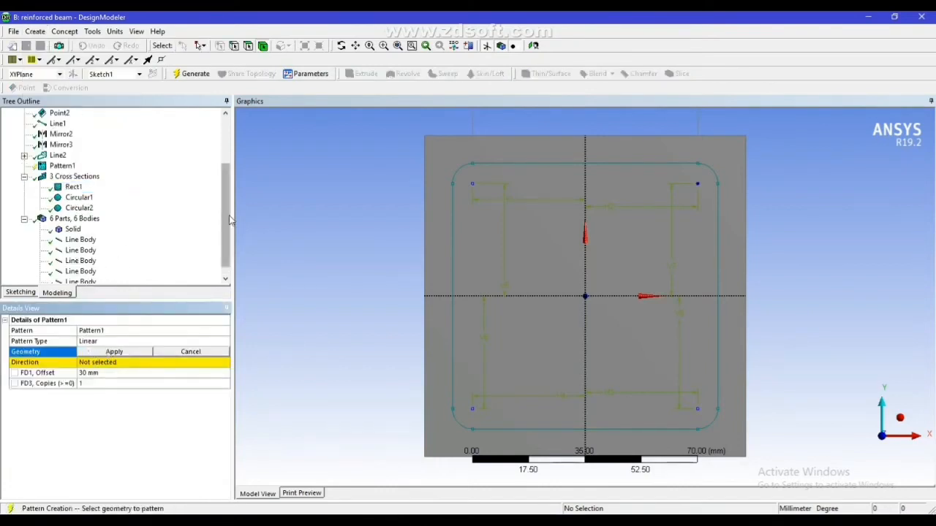
scroll(73, 274, "down", 1)
left_click(81, 272)
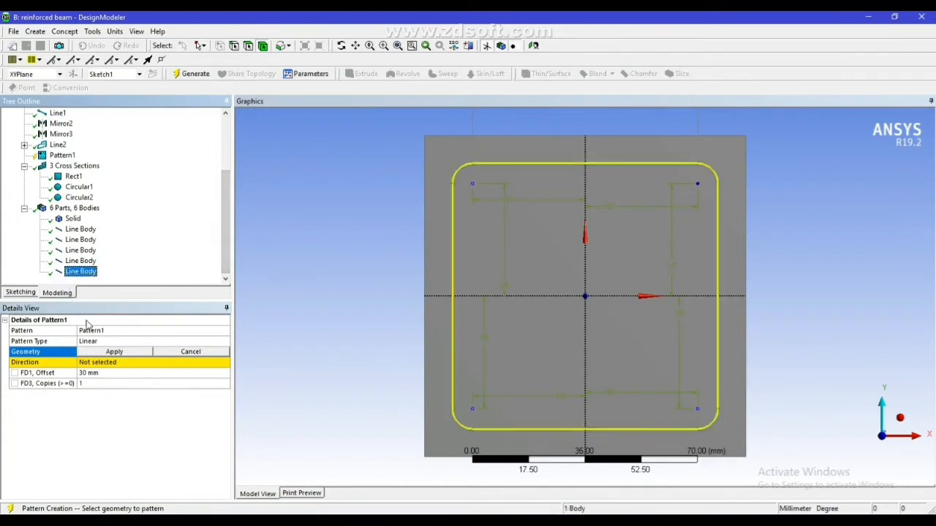
left_click(113, 353)
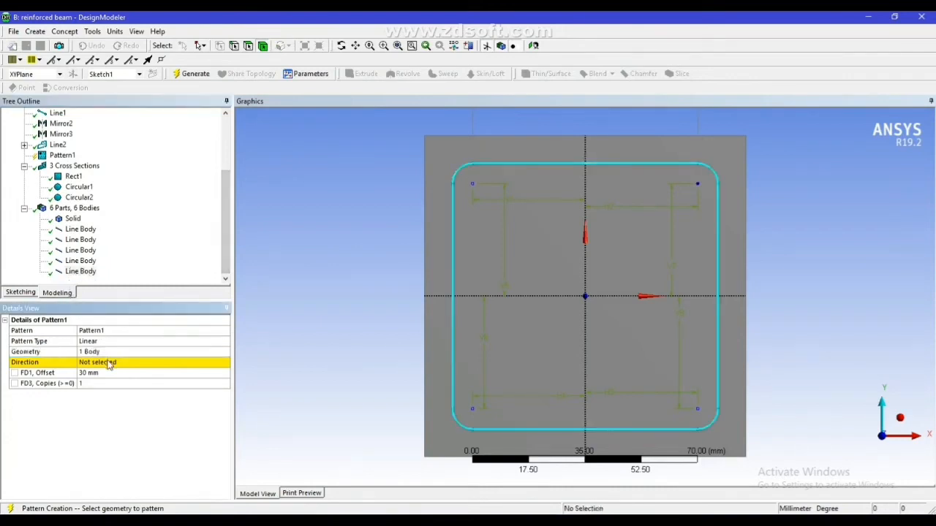
Set the pattern direction along the beam's long top edge, pointing toward the +Z end
left_click(110, 364)
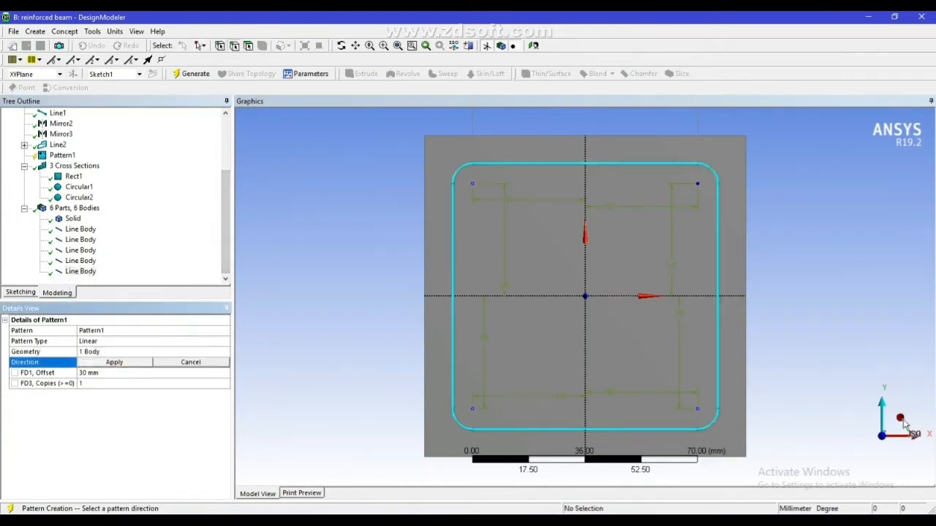
left_click(875, 433)
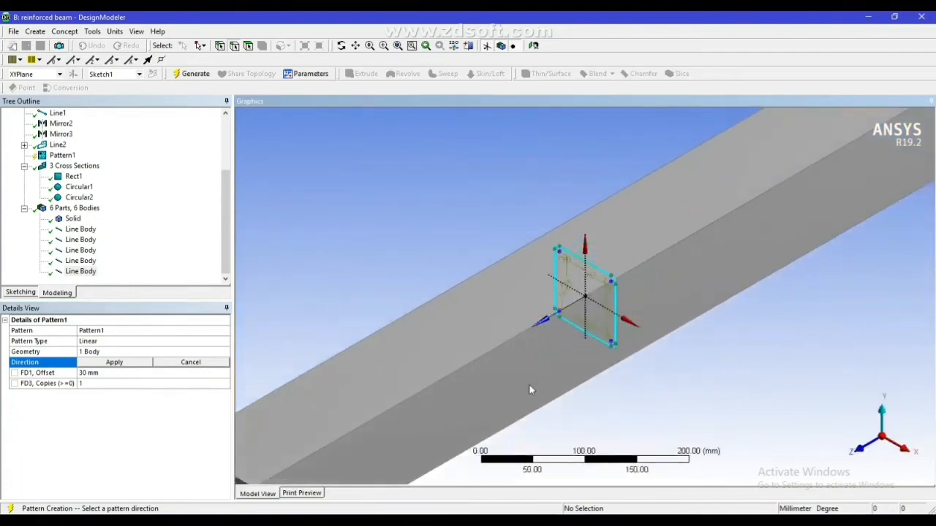
left_click(486, 356)
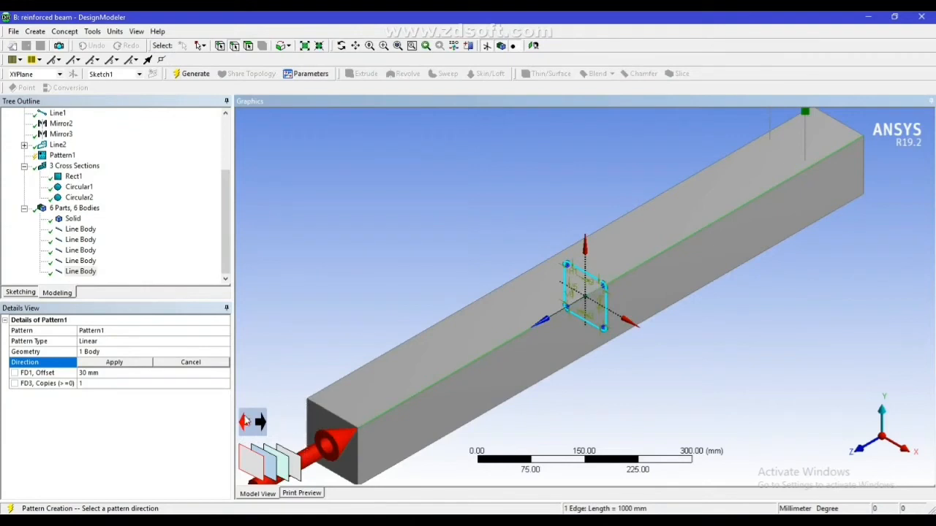
left_click(111, 363)
Set the stirrup pattern to a 100 mm offset with 4 copies and generate it
left_click(103, 373)
type("q1")
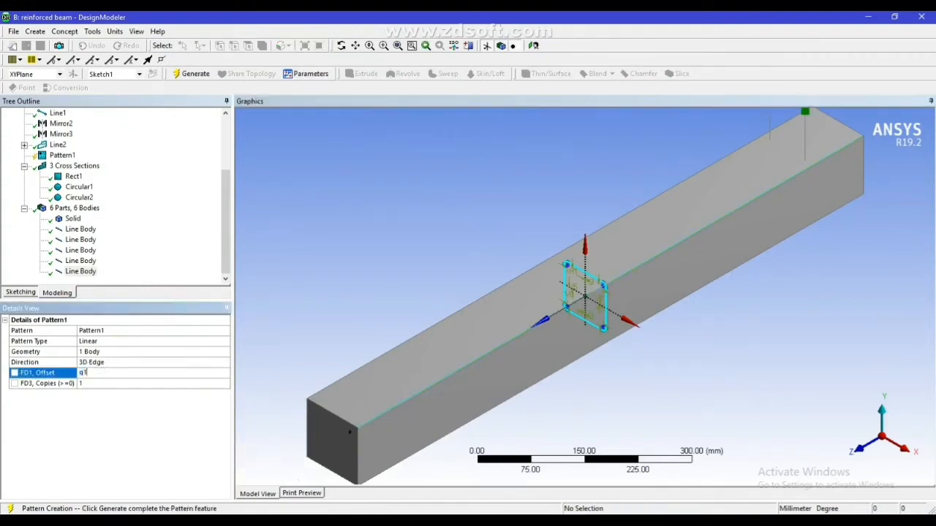
type("00")
left_click(101, 383)
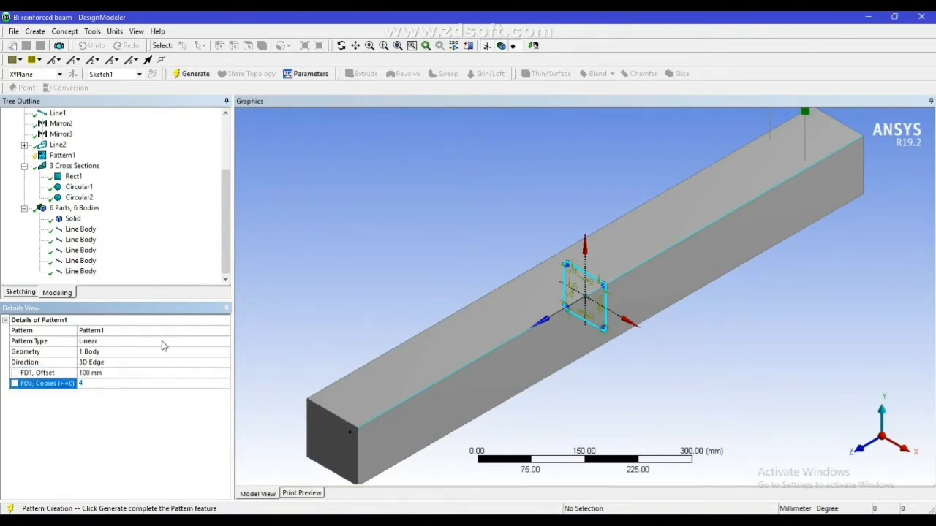
left_click(186, 75)
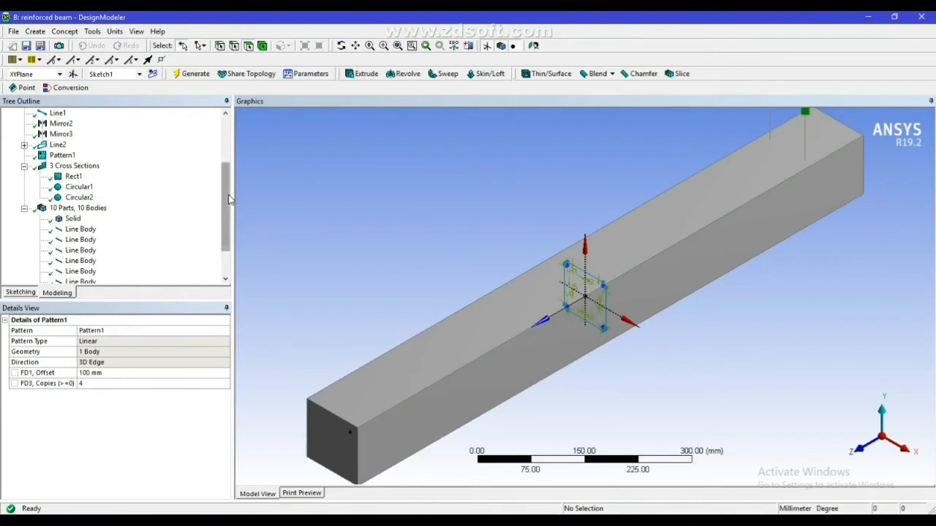
Start a second linear pattern using the original stirrup's line body at the beam's middle as its geometry
left_click_drag(228, 201, 233, 224)
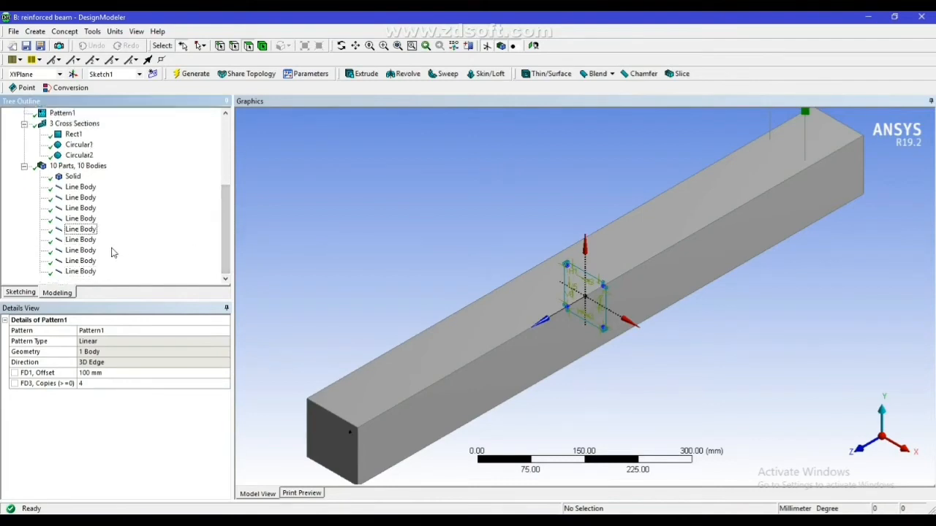
left_click(35, 31)
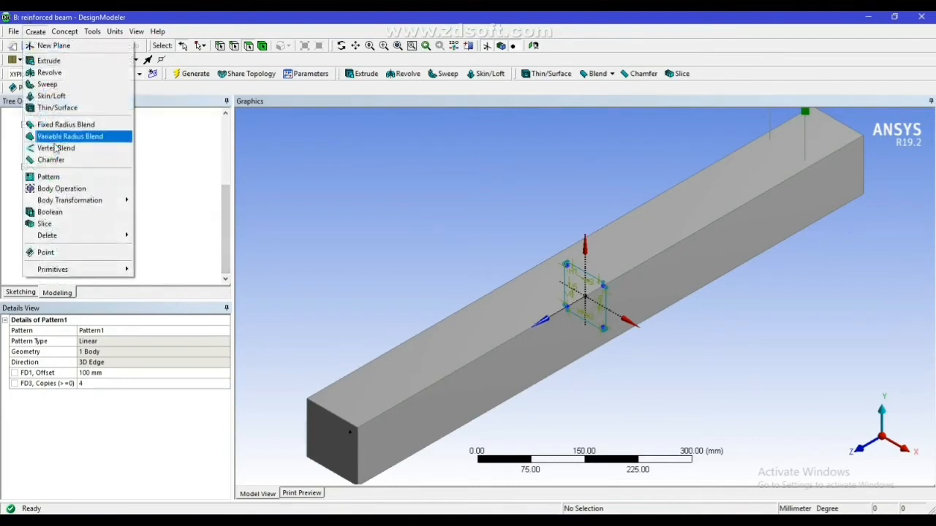
left_click(53, 176)
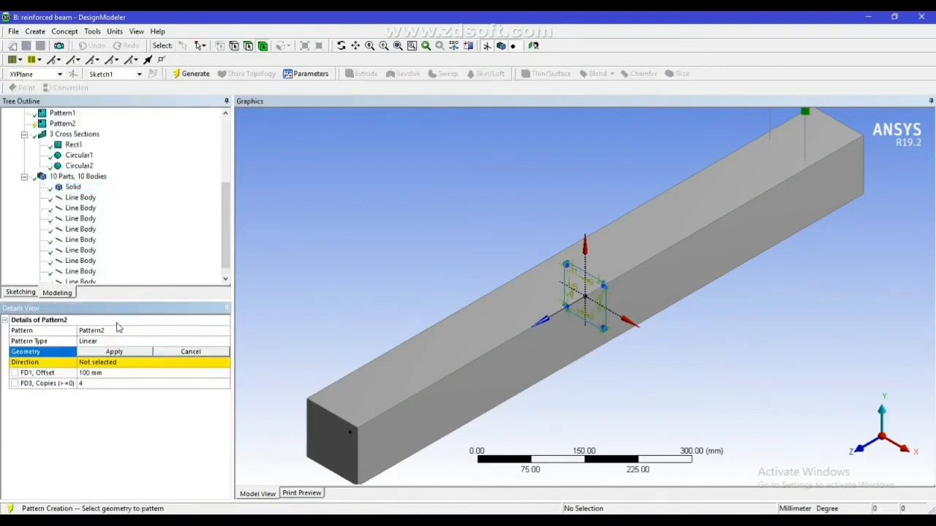
left_click(106, 353)
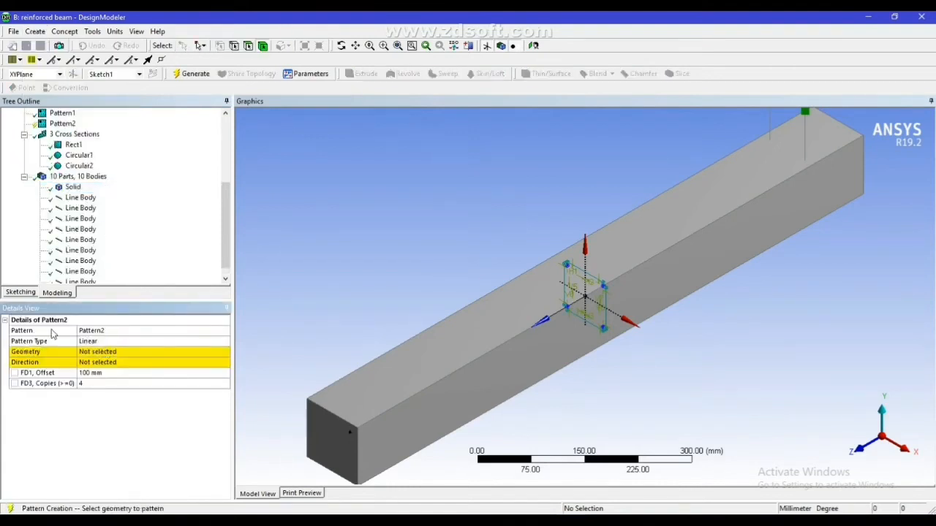
left_click(94, 354)
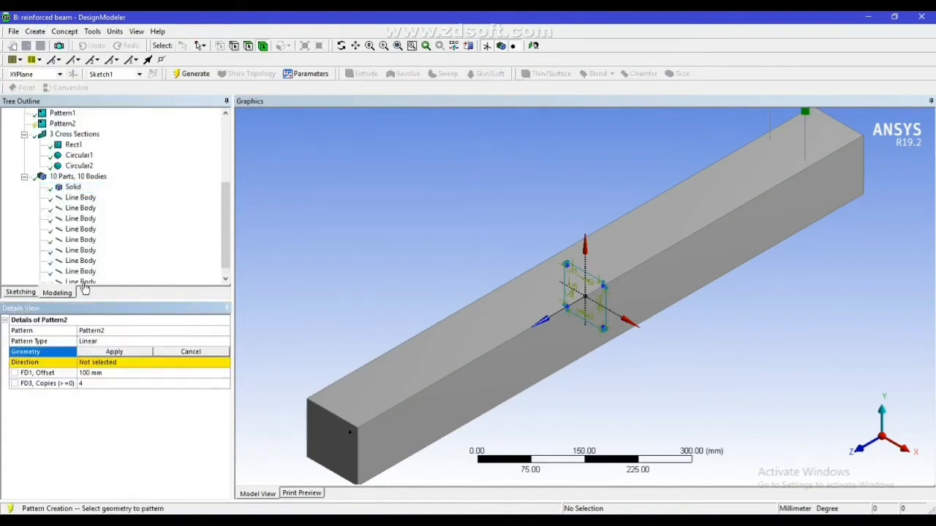
scroll(217, 232, "down", 1)
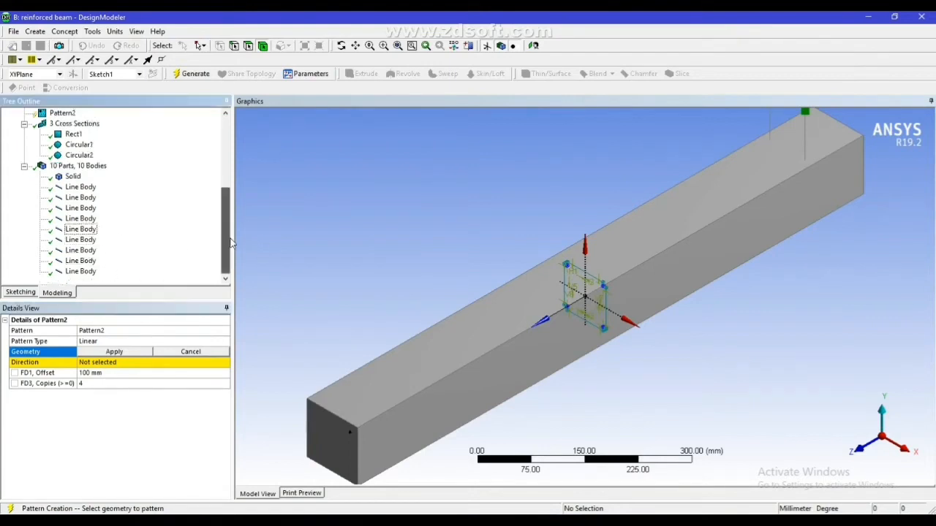
left_click(82, 229)
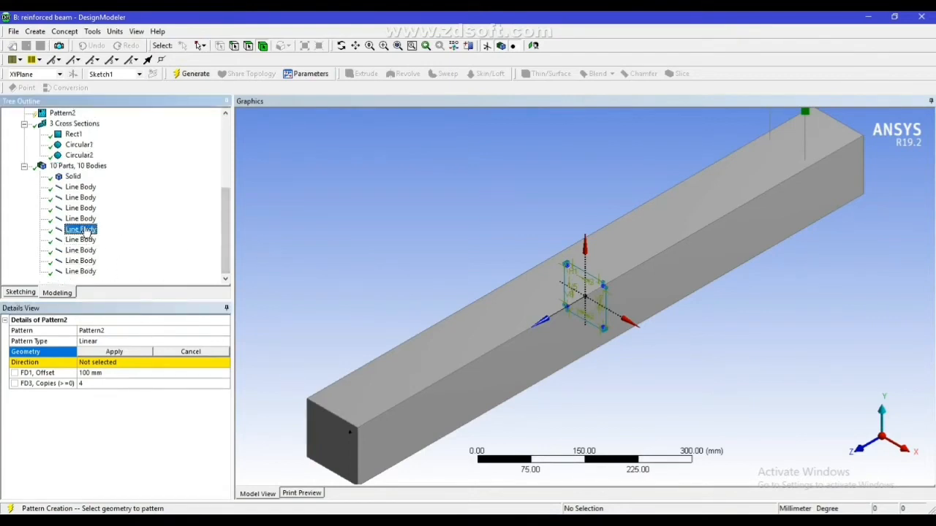
left_click(109, 351)
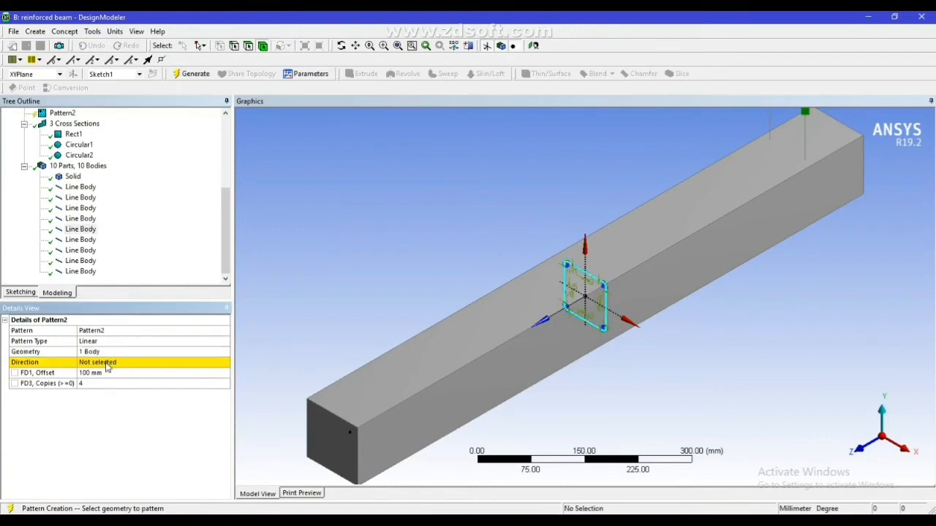
Direct the second pattern along the same long edge but toward the opposite beam end, and generate it with 4 copies at 100 mm
left_click(436, 380)
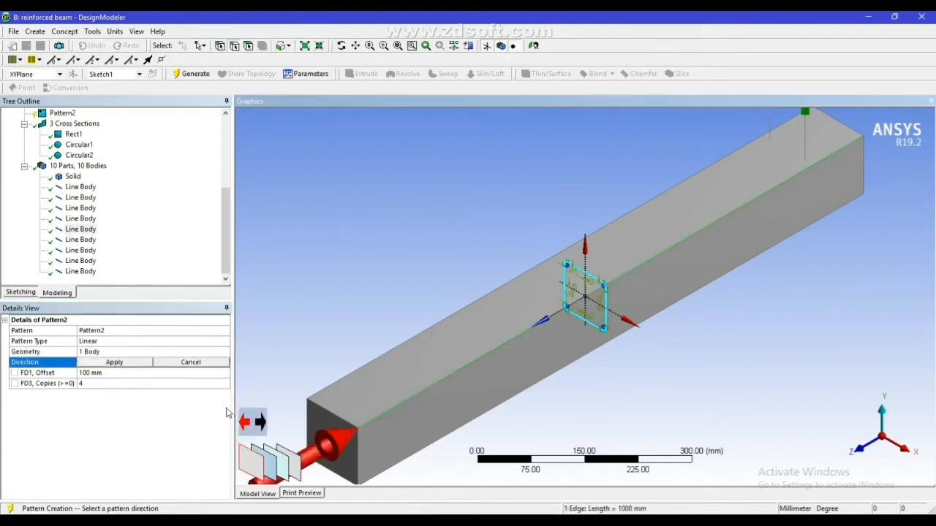
left_click(117, 363)
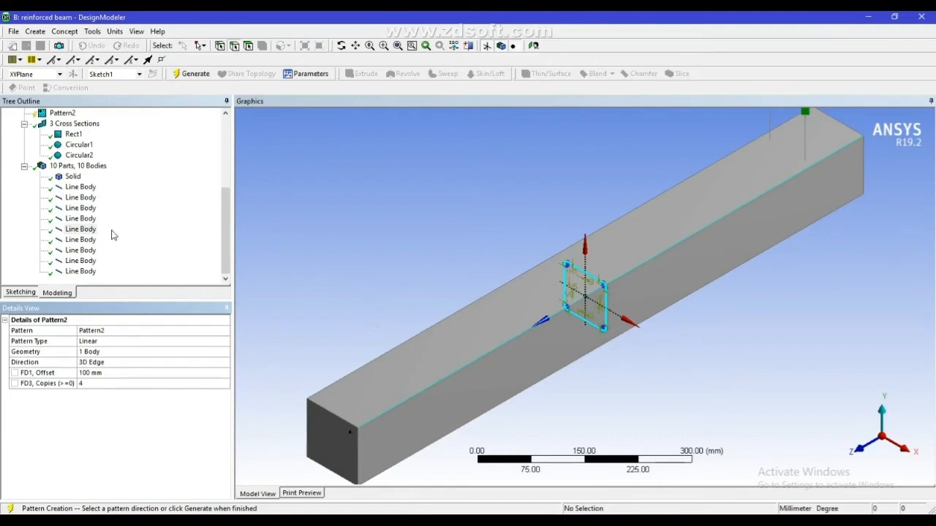
left_click(188, 76)
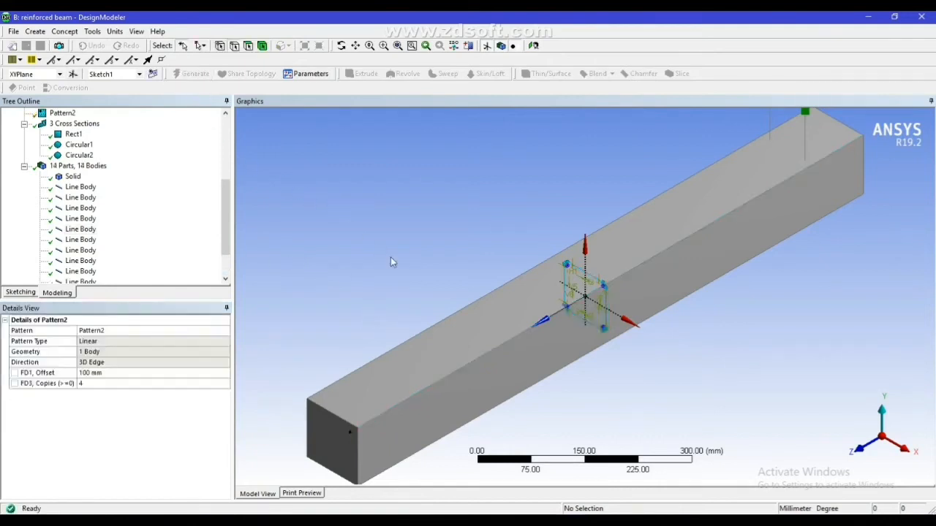
Examine the positions of the copied stirrup line bodies along both halves of the beam
left_click(80, 272)
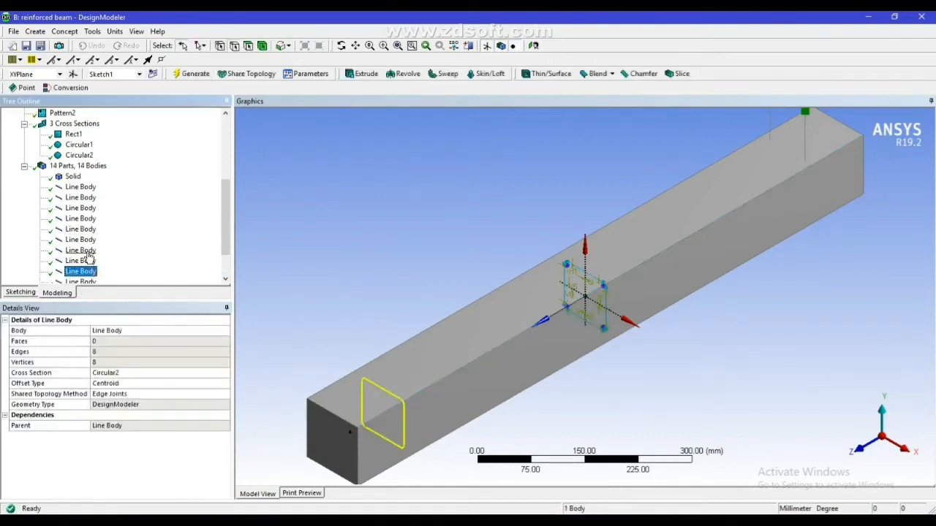
left_click(81, 250)
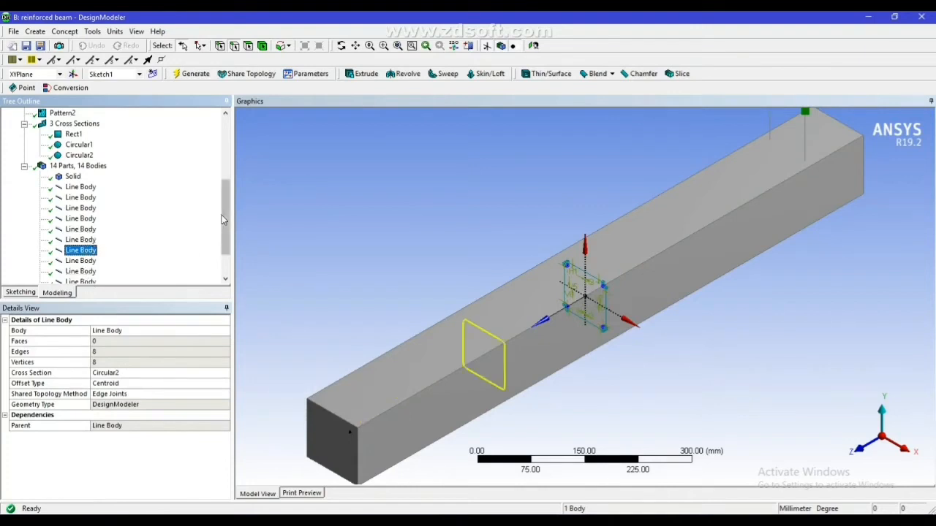
left_click_drag(223, 224, 230, 265)
left_click(87, 272)
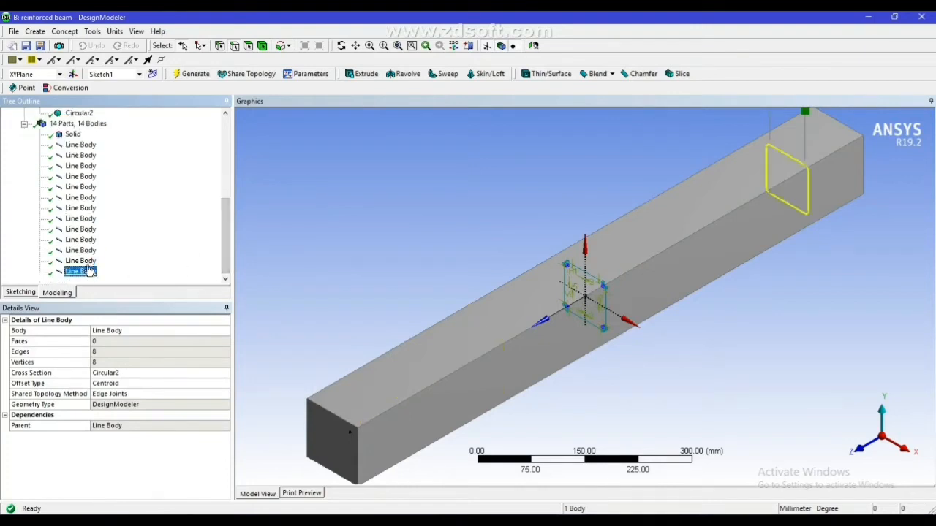
left_click(82, 240)
left_click(84, 250)
left_click(86, 271)
left_click(620, 246)
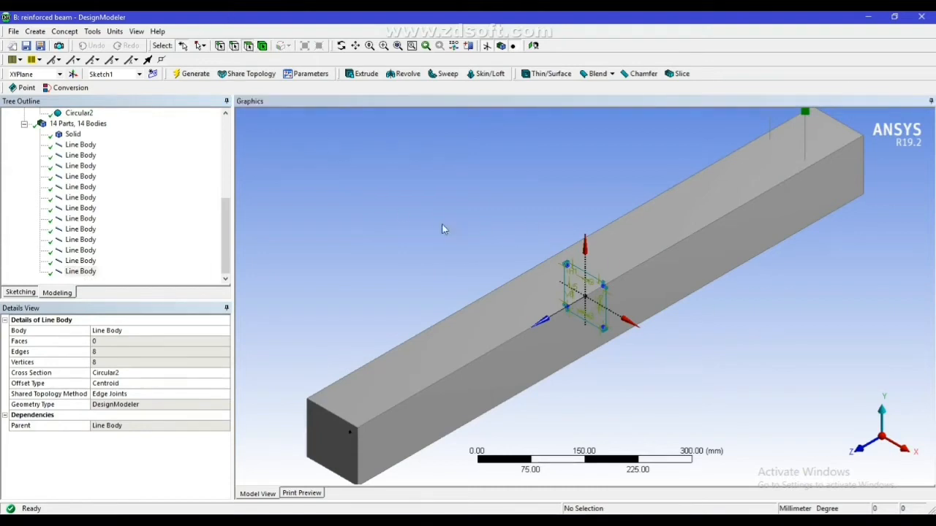
Face the beam's top surface and sketch a rectangle across its full width near mid-length, about 122 mm long along the beam
left_click(612, 261)
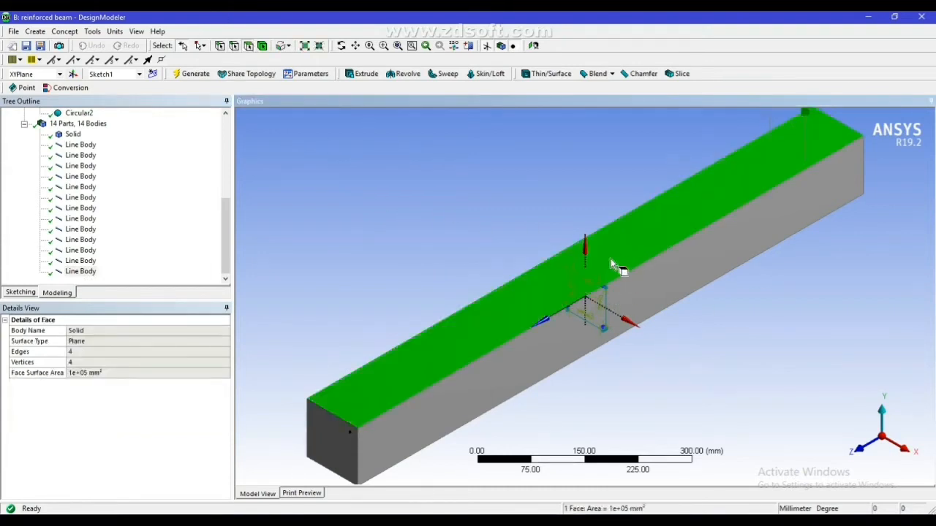
right_click(511, 321)
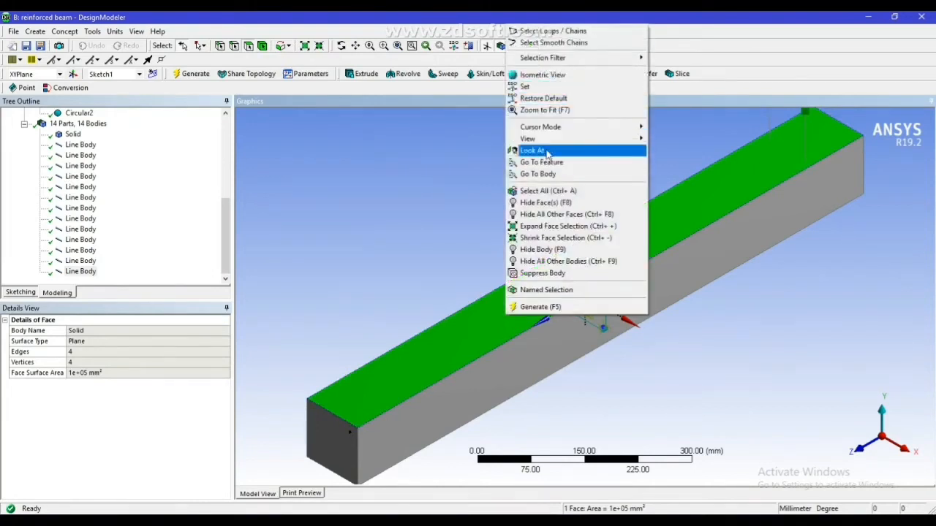
left_click(560, 150)
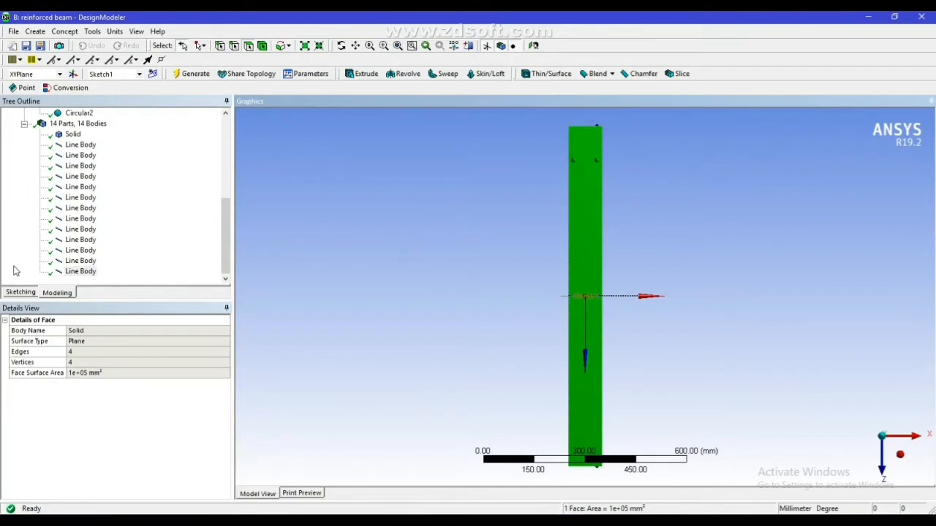
left_click(21, 294)
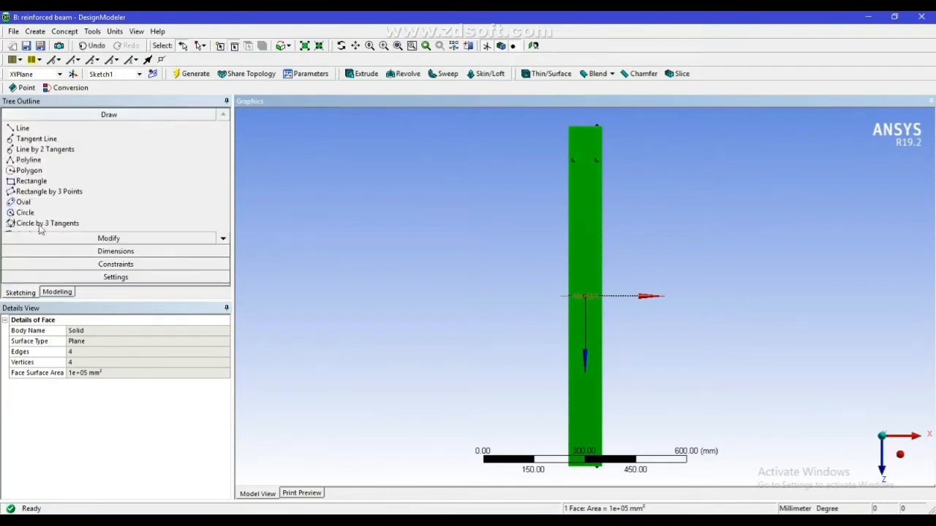
left_click(31, 183)
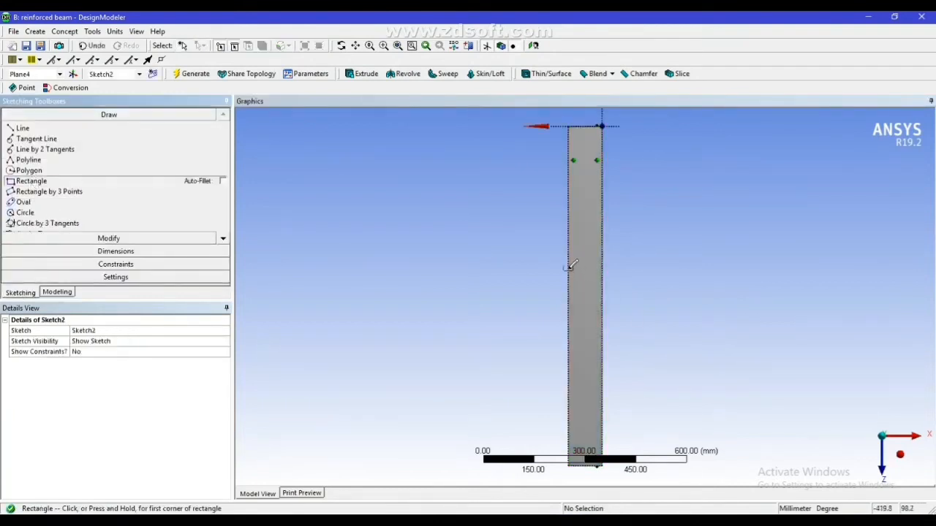
left_click(593, 306)
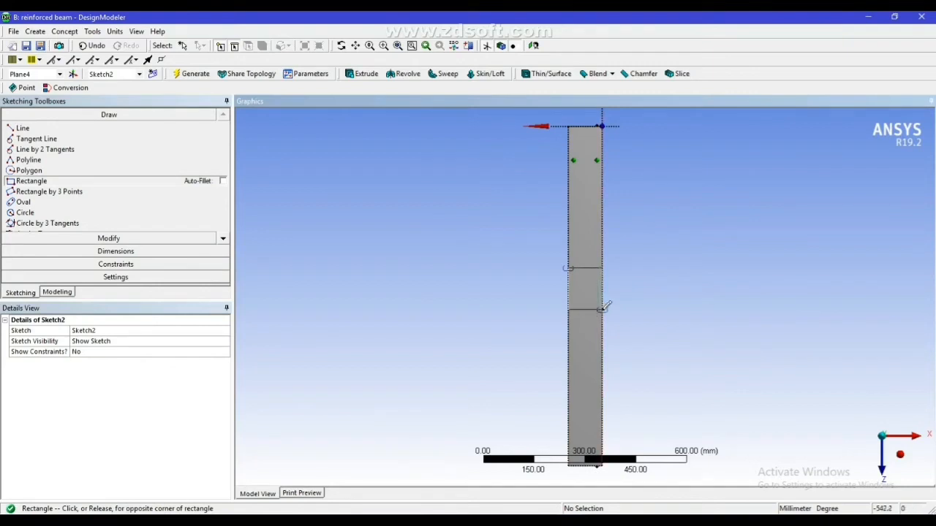
left_click(604, 308)
Dimension the rectangle's extent along the beam and set it to 50 mm
left_click(110, 252)
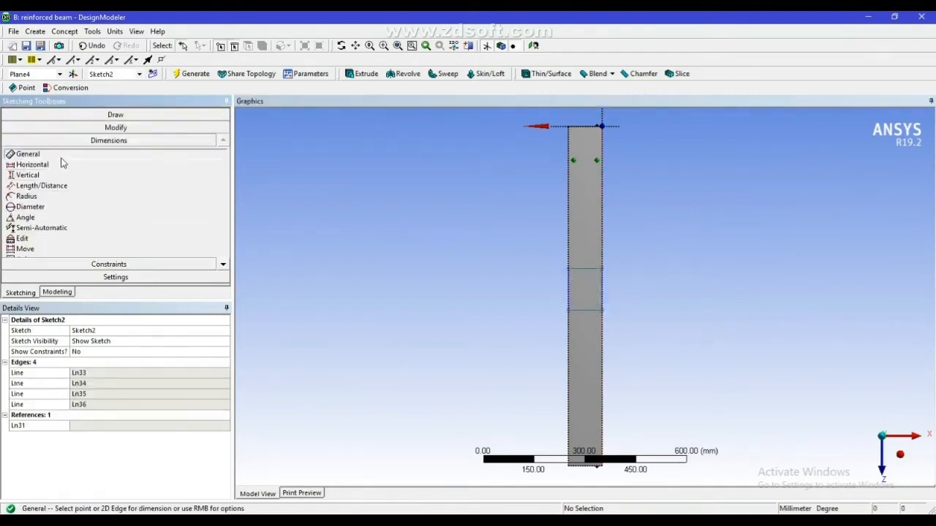
left_click(599, 299)
left_click(617, 296)
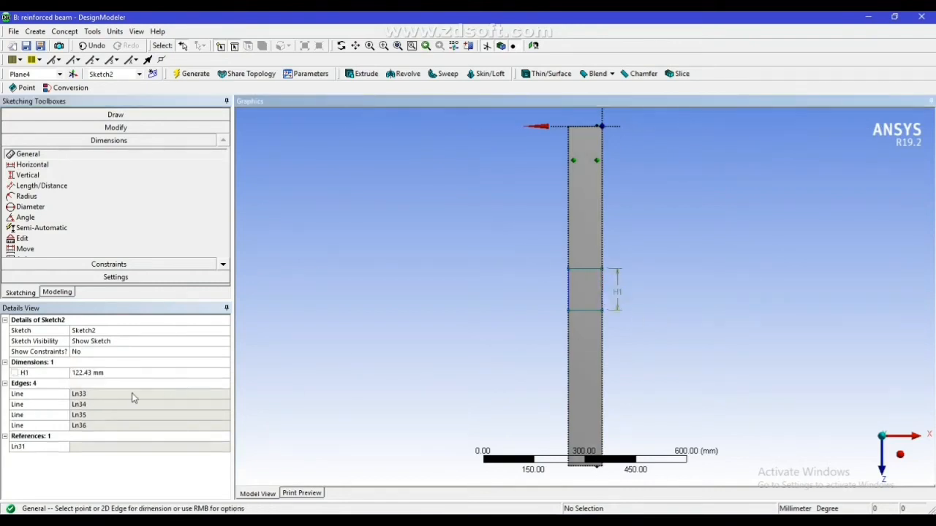
left_click(122, 373)
type("5")
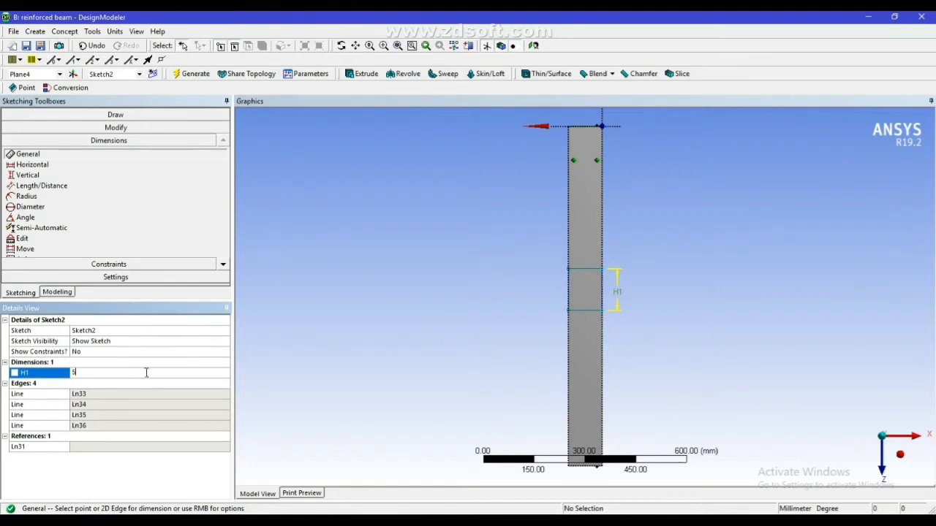
type("0")
key("Return")
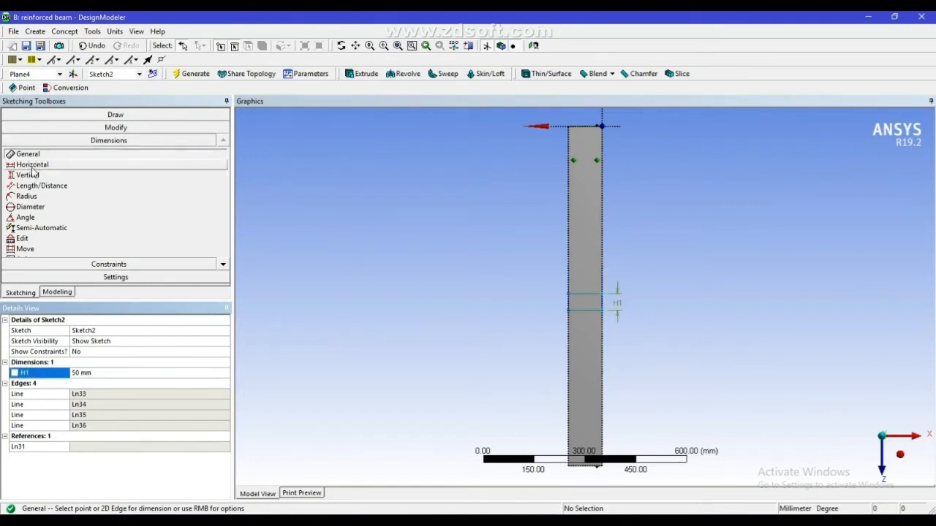
Dimension the distance from the beam's end edge to the rectangle's nearer line, set it to 475 mm, and generate the sketch
left_click(33, 164)
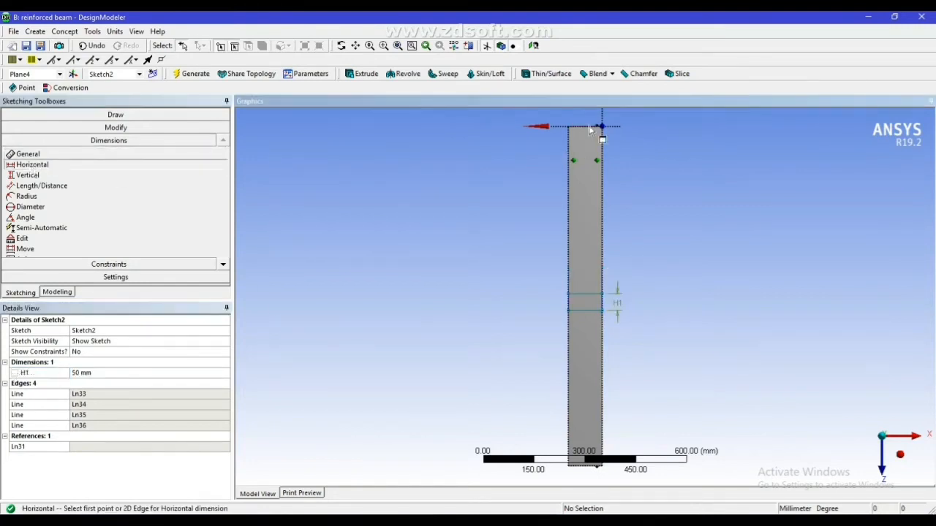
left_click(589, 128)
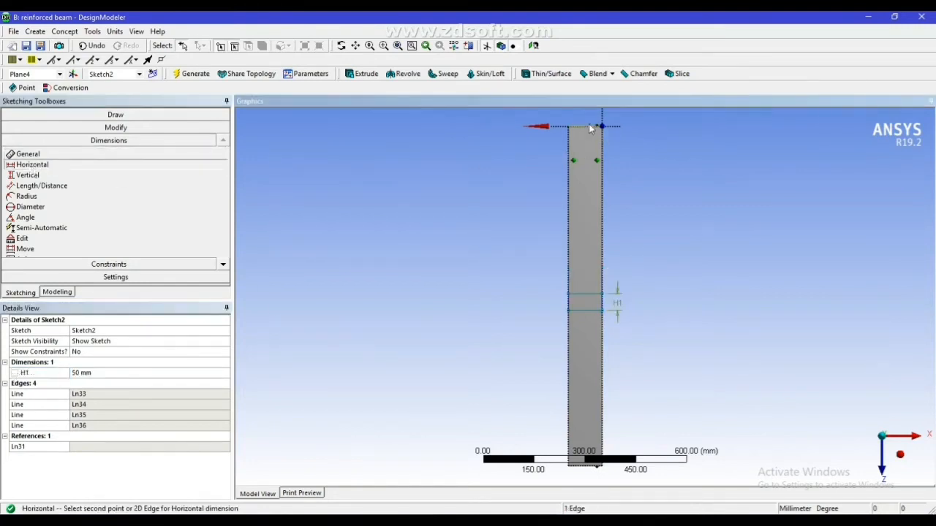
left_click(584, 298)
left_click(631, 241)
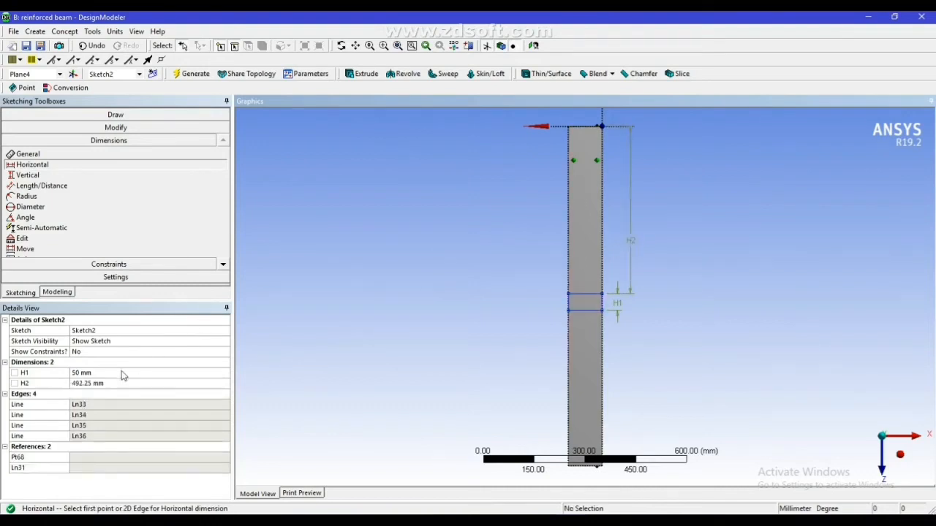
left_click(117, 382)
type("47")
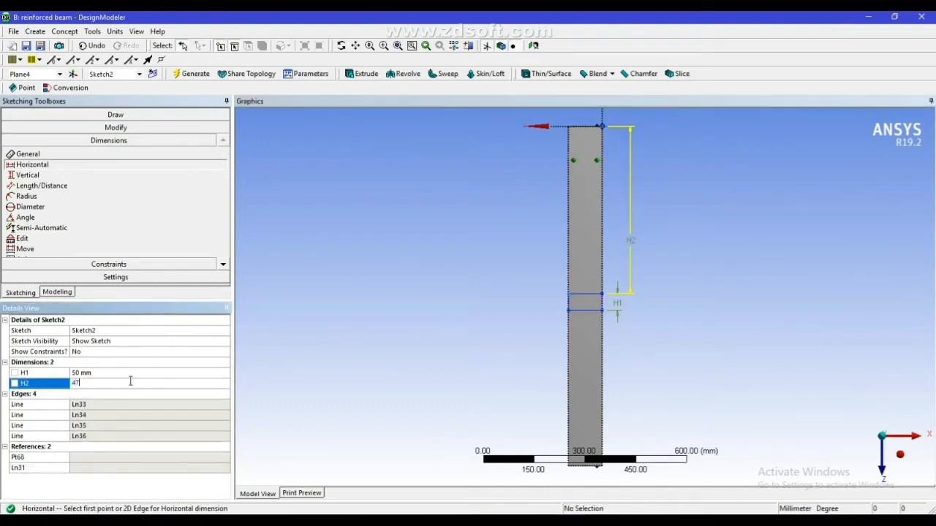
type("5")
key("Return")
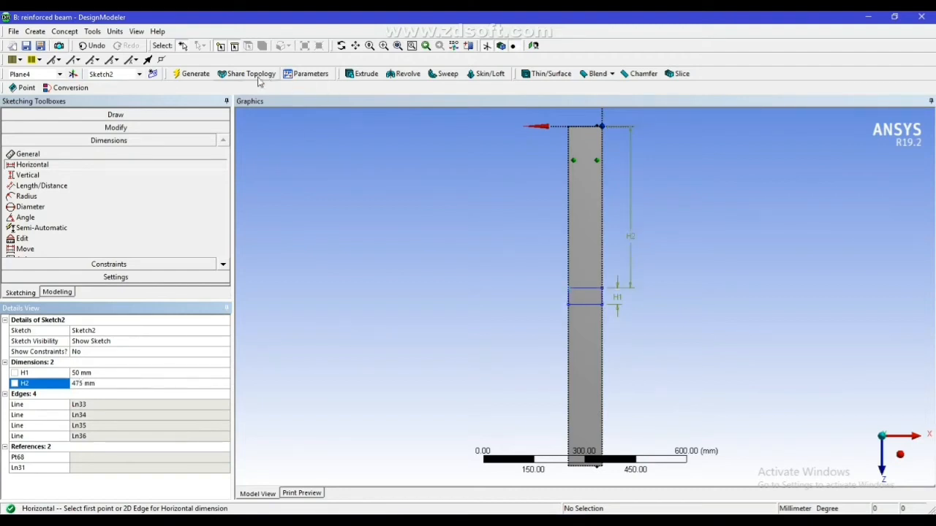
left_click(194, 74)
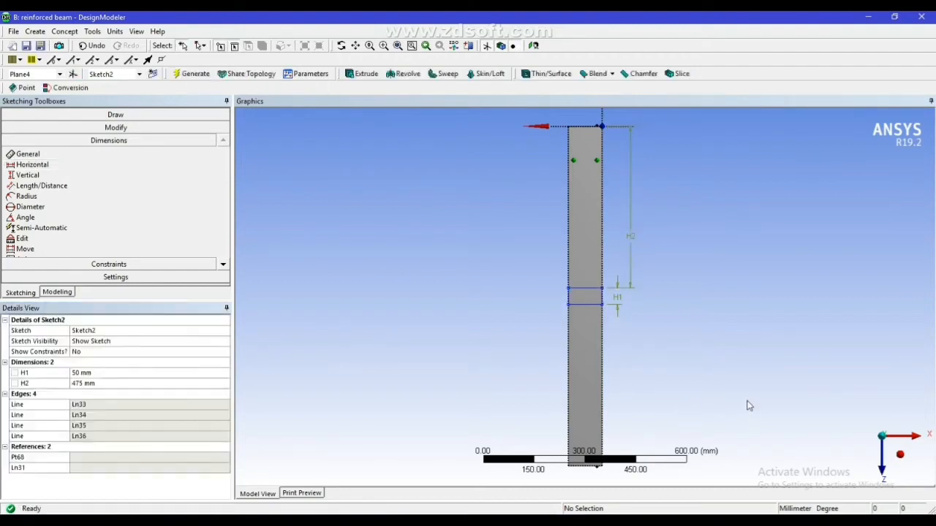
Start an extrusion based on the top-face plane Plane4 and set its operation to Imprint Faces
middle_click_drag(723, 367, 614, 296)
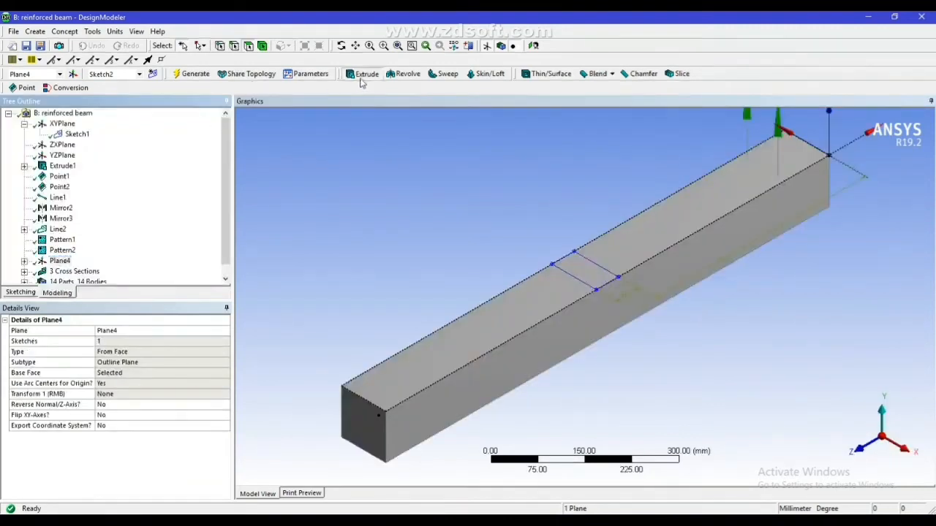
left_click(362, 74)
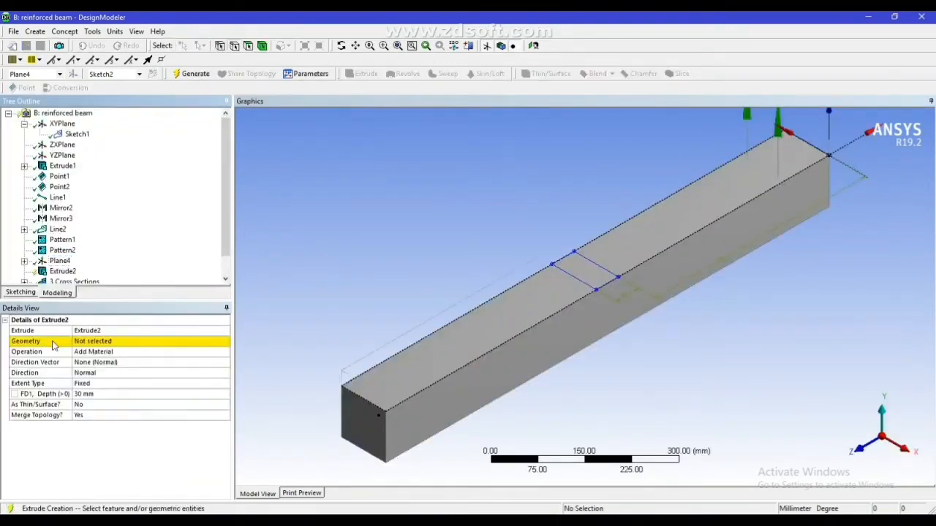
left_click(53, 344)
left_click(89, 343)
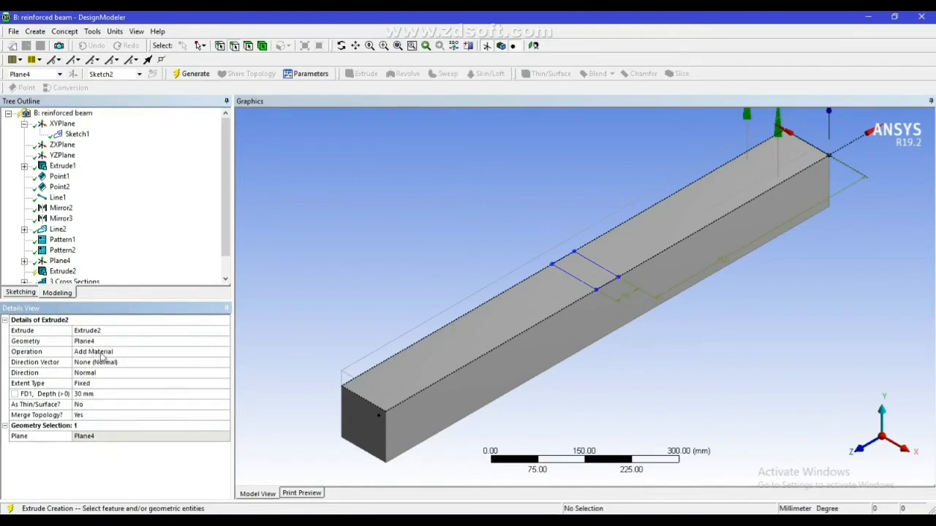
left_click(102, 352)
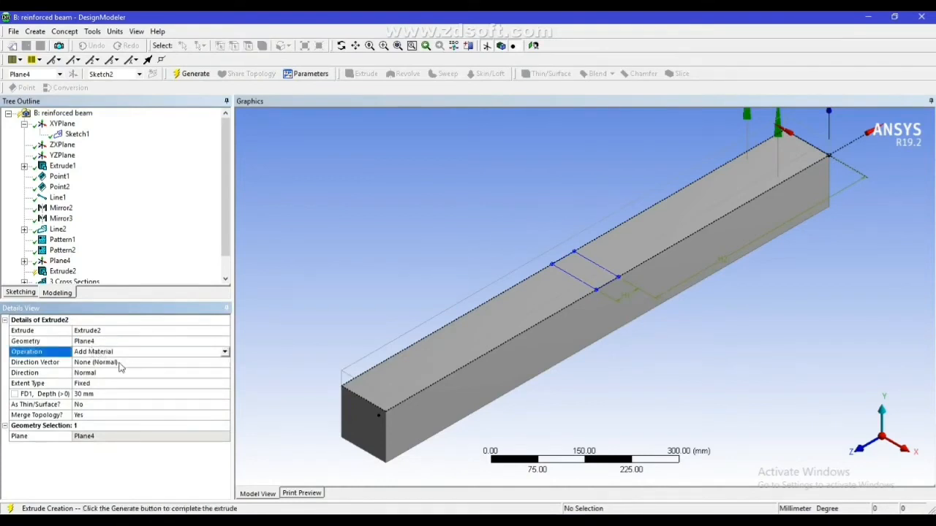
left_click(225, 354)
left_click(142, 391)
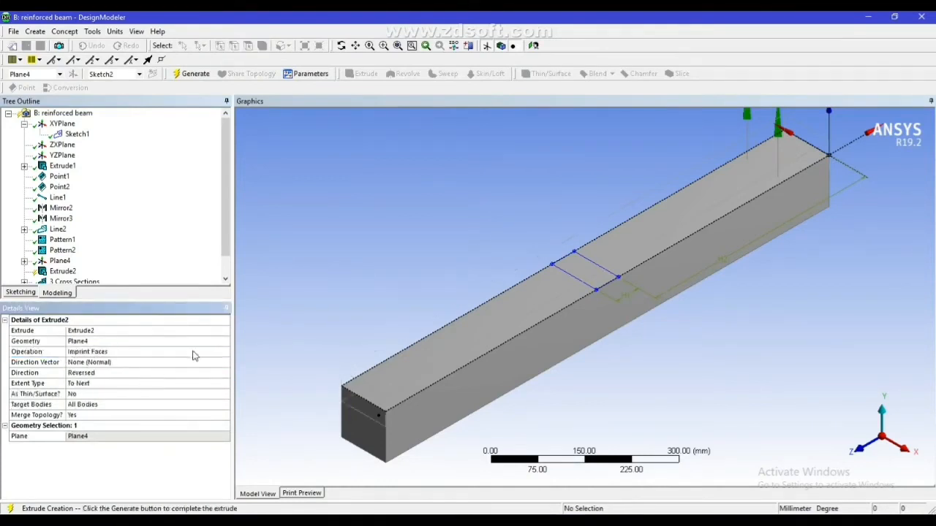
Replace the extrusion's geometry with the rectangle sketch Sketch2 and generate the face imprint
left_click(100, 341)
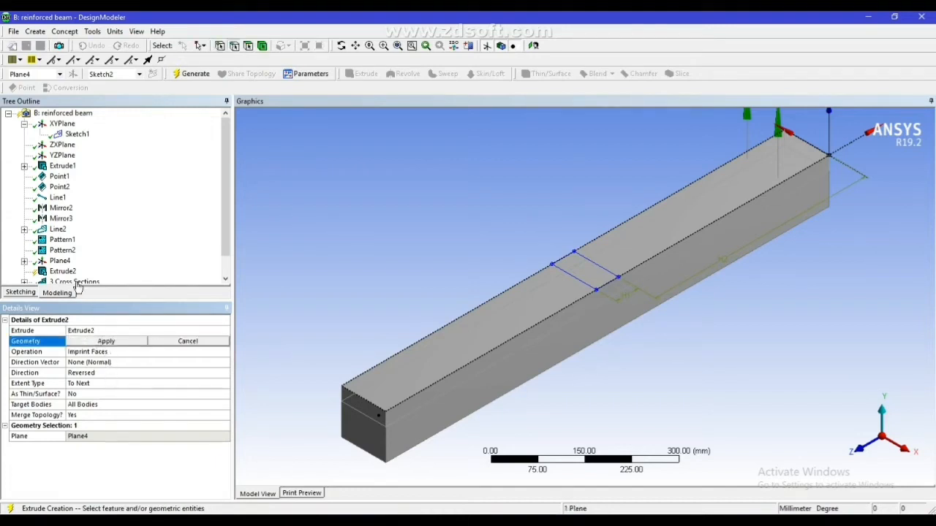
left_click(24, 261)
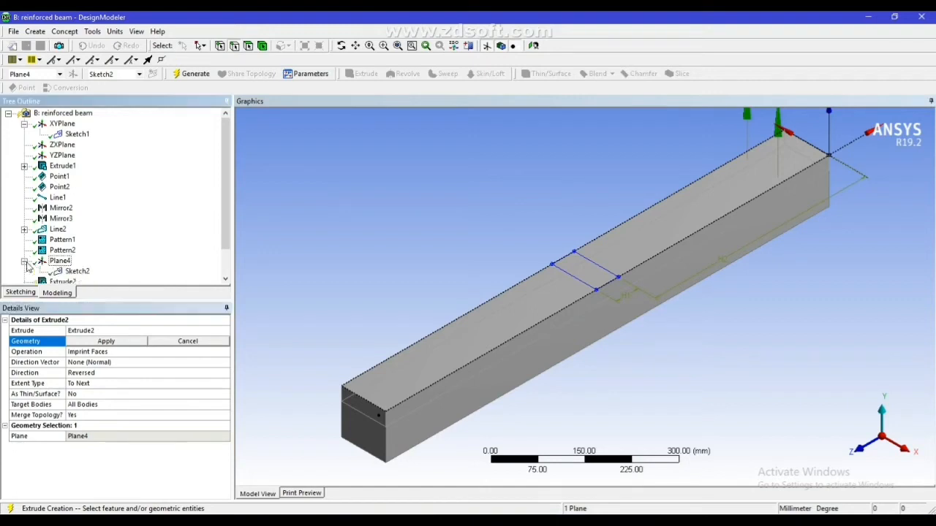
left_click(76, 271)
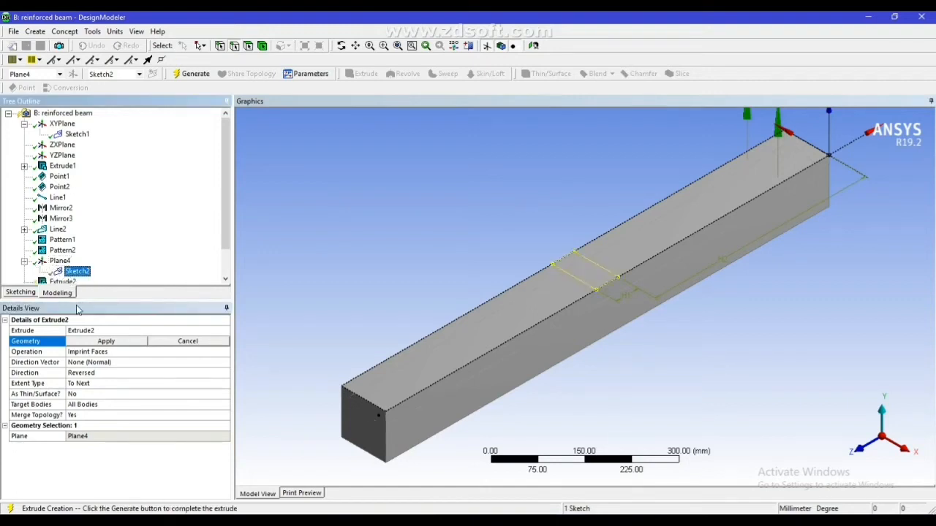
left_click(106, 342)
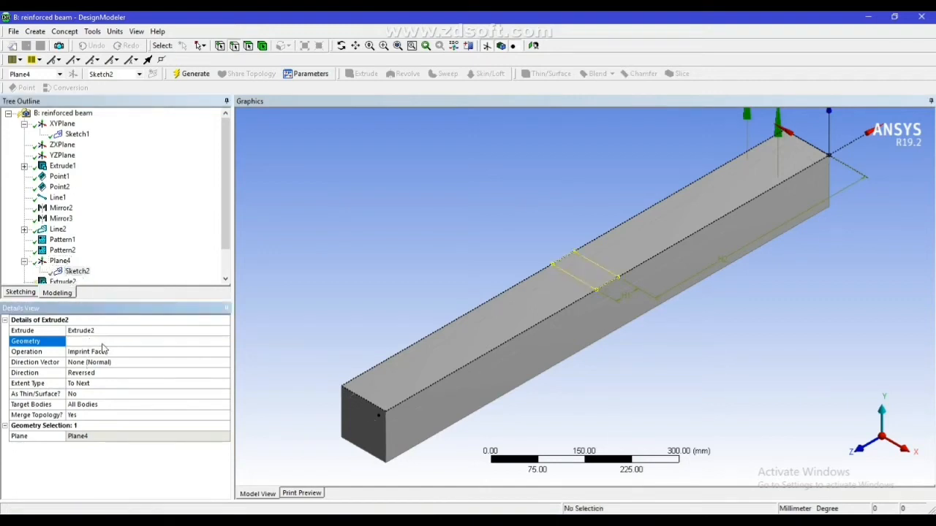
left_click(196, 72)
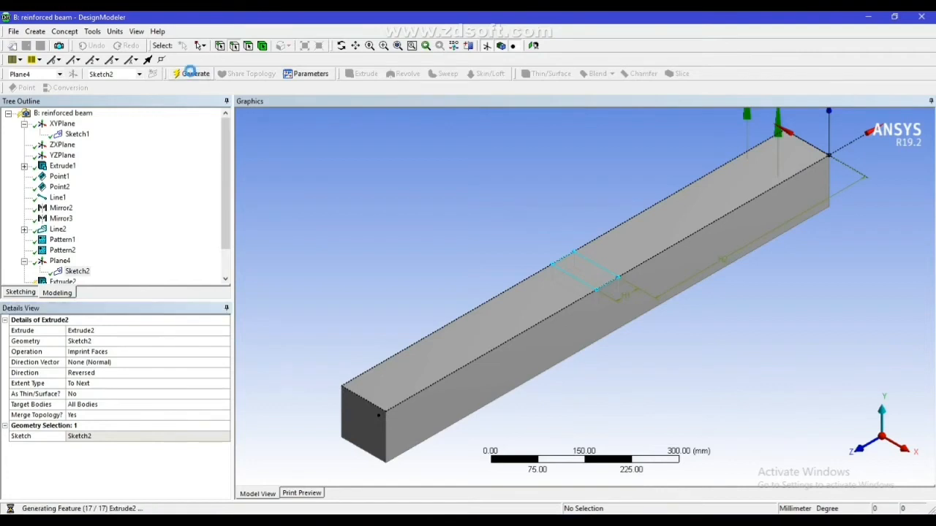
Check the imprint by selecting the beam's top faces on either side of the central patch
left_click(493, 327)
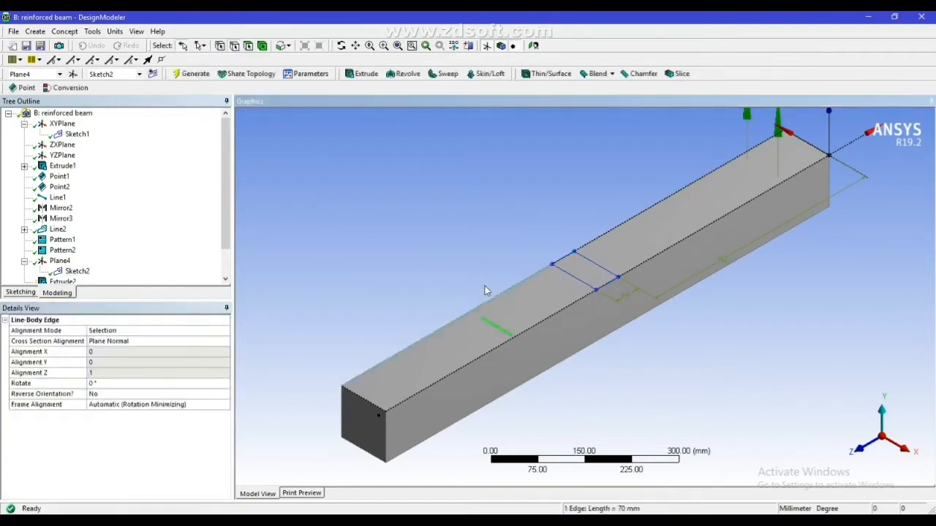
left_click(248, 46)
left_click(482, 326)
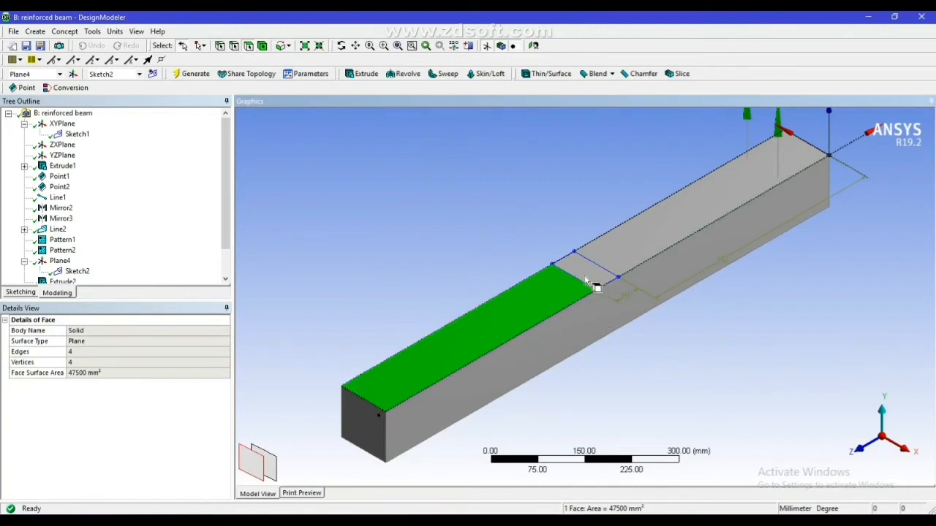
left_click(673, 236)
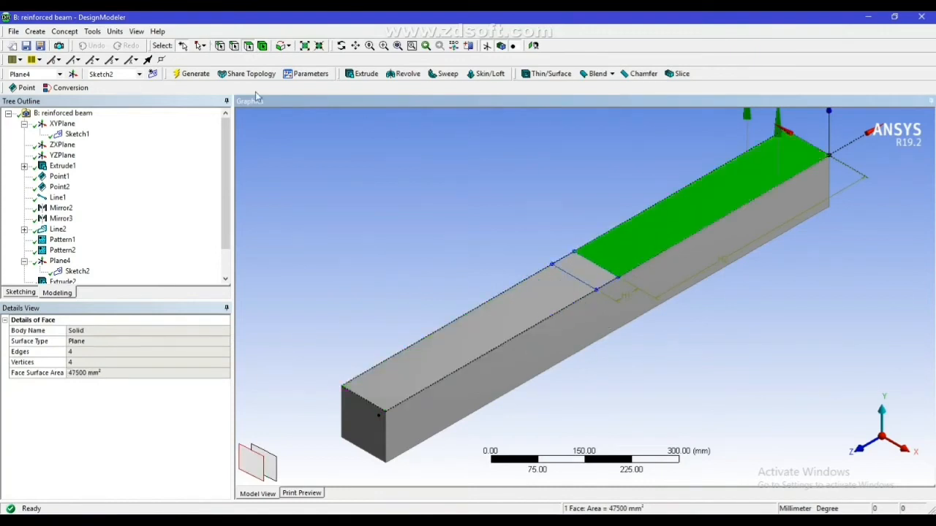
Regenerate the geometry, then return to Workbench and open the reinforced beam system's Model in Mechanical
left_click(191, 74)
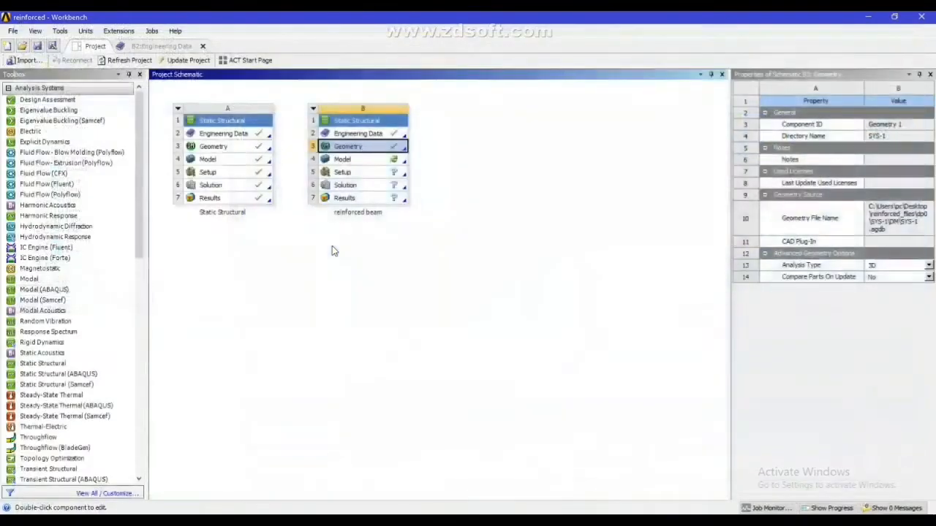
double_click(361, 159)
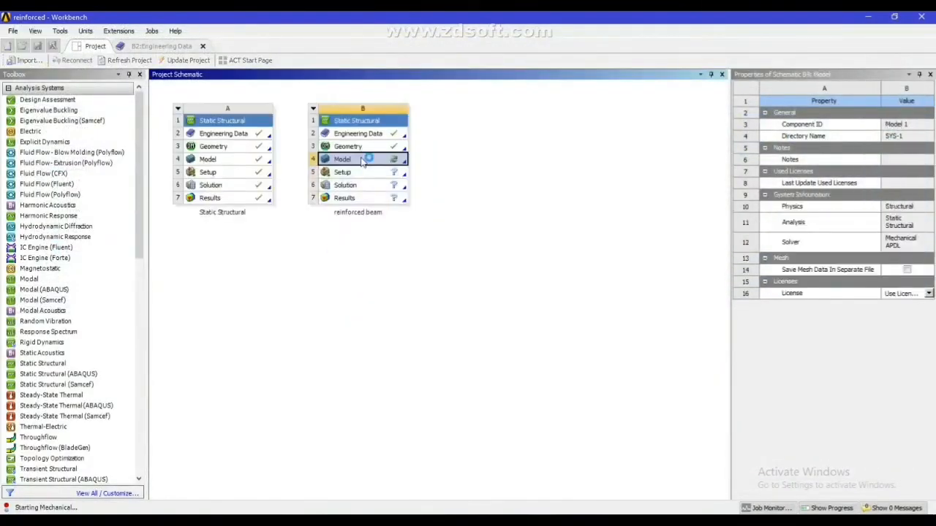
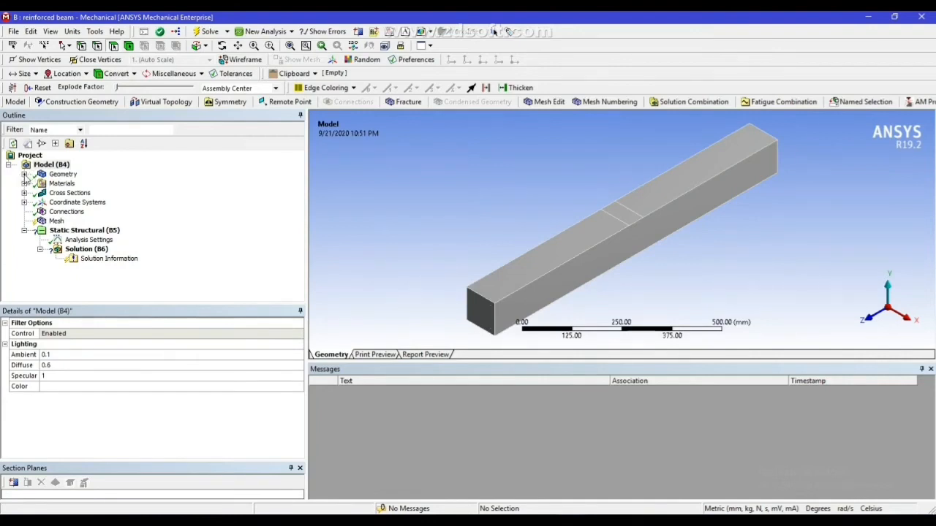
Assign the Concrete material to the solid beam body
left_click(24, 174)
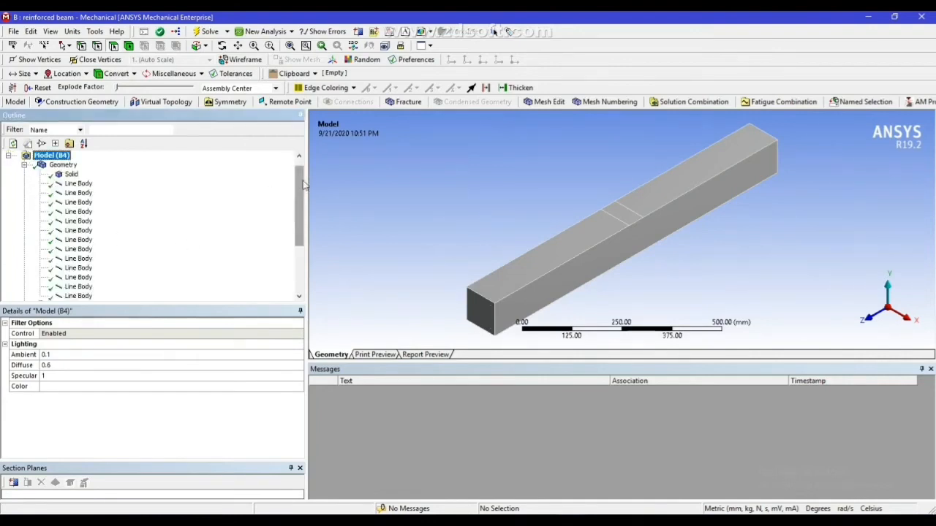
mouse_move(300, 183)
left_mouse_down()
mouse_move(301, 192)
mouse_move(301, 171)
left_mouse_up()
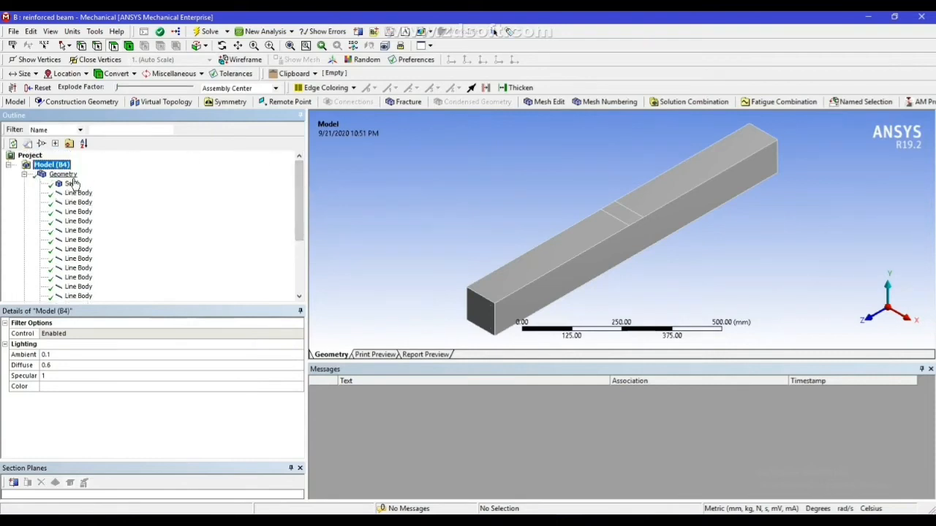
left_click(70, 184)
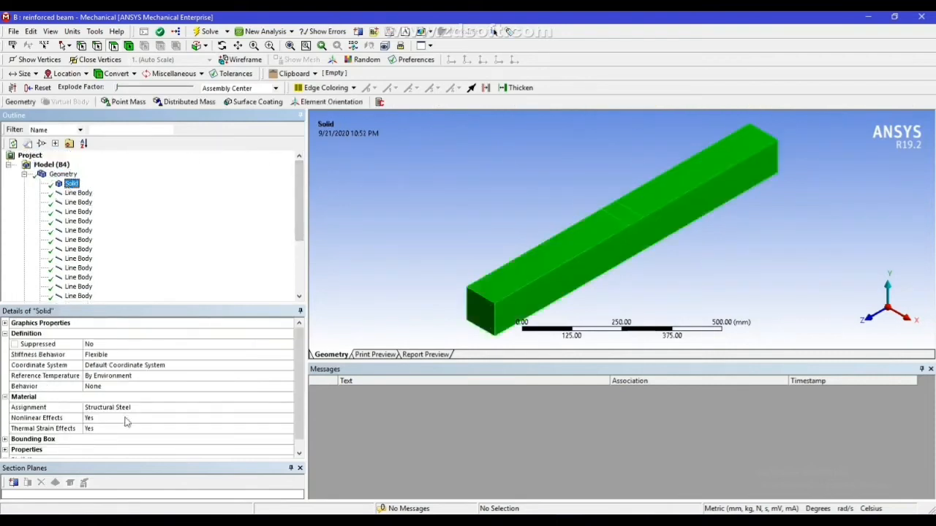
left_click(142, 410)
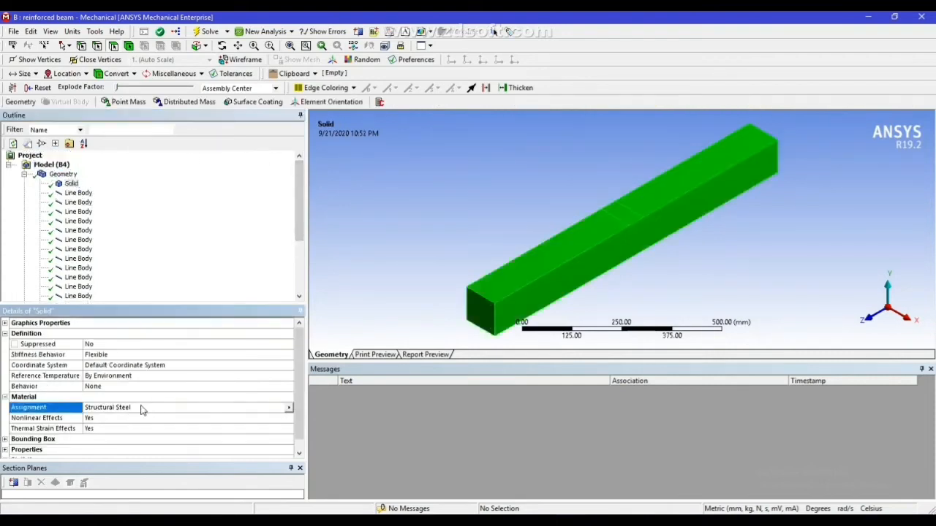
left_click(288, 408)
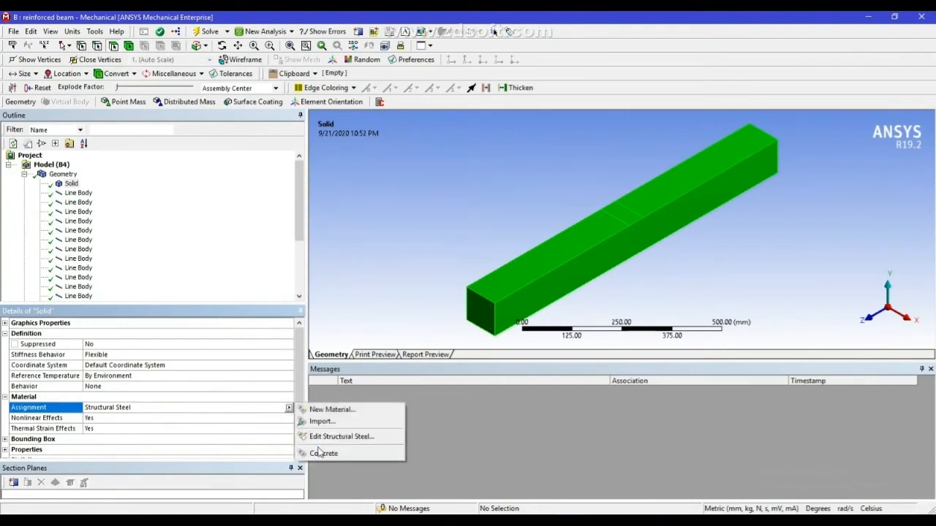
left_click(322, 453)
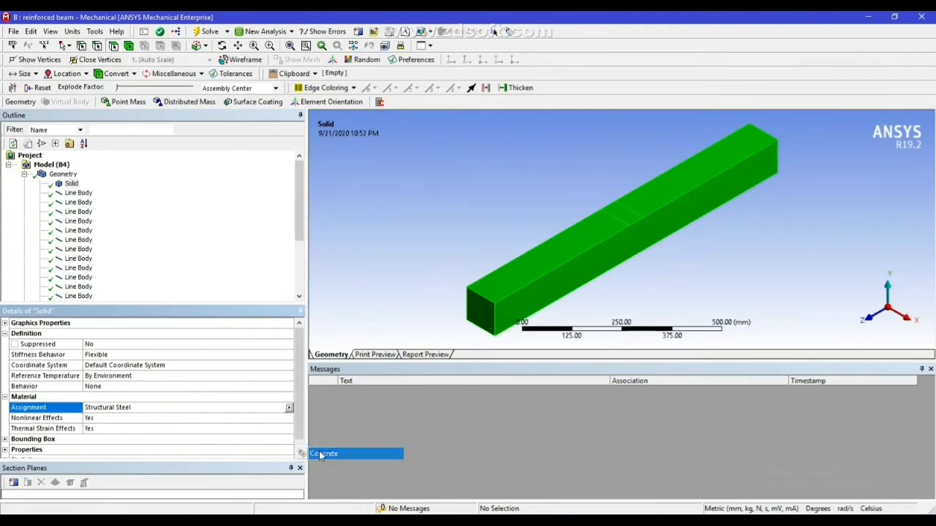
Check the cross section and material assignment of the first two line bodies in the geometry
left_click(79, 193)
left_click(81, 204)
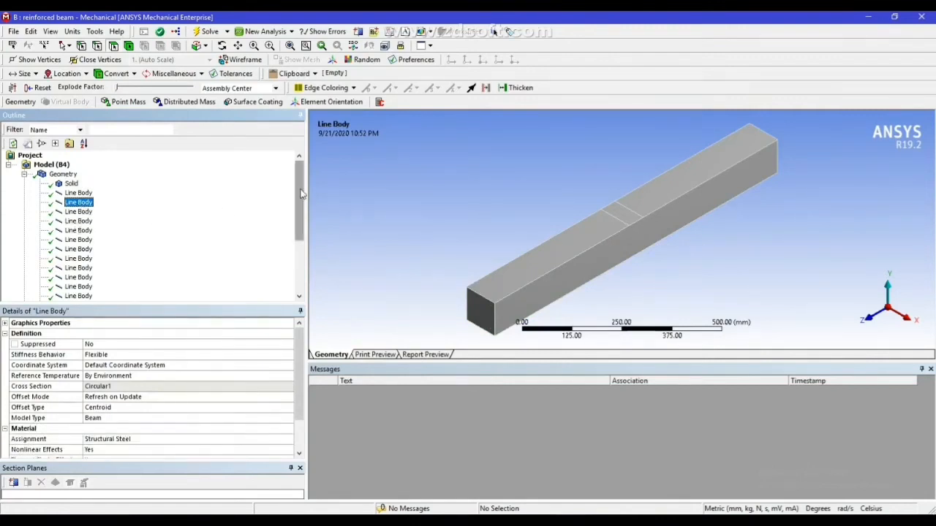
scroll(284, 201, "down", 3)
scroll(288, 202, "up", 2)
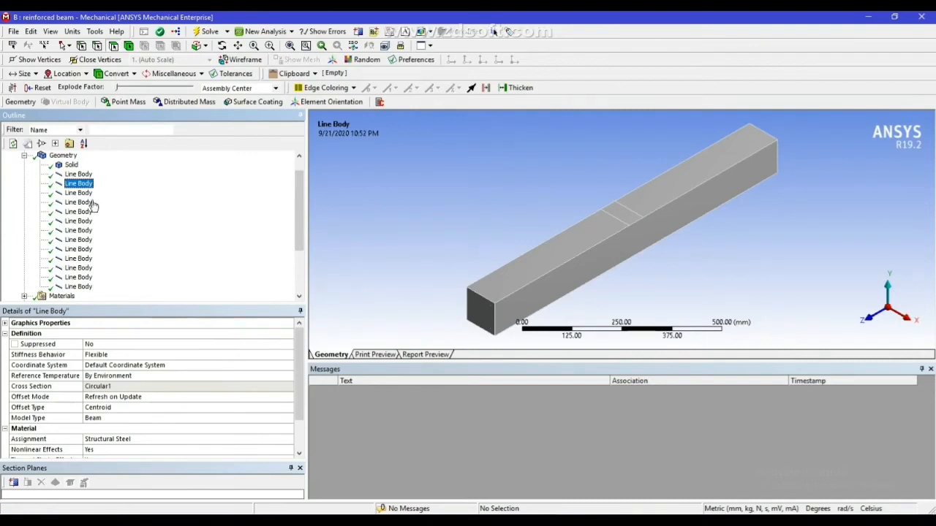
scroll(296, 194, "up", 2)
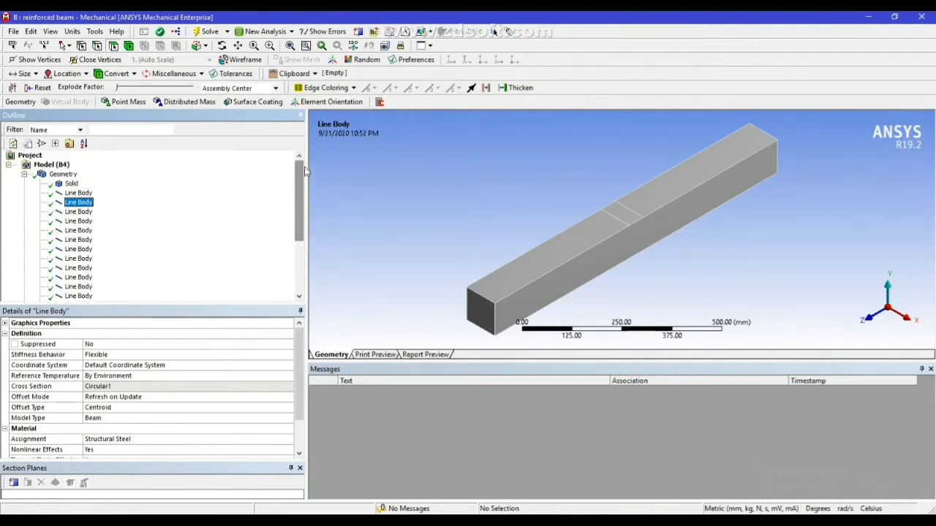
Review the entries under the model's Materials, Cross Sections and Coordinate Systems
left_click(24, 174)
left_click(24, 183)
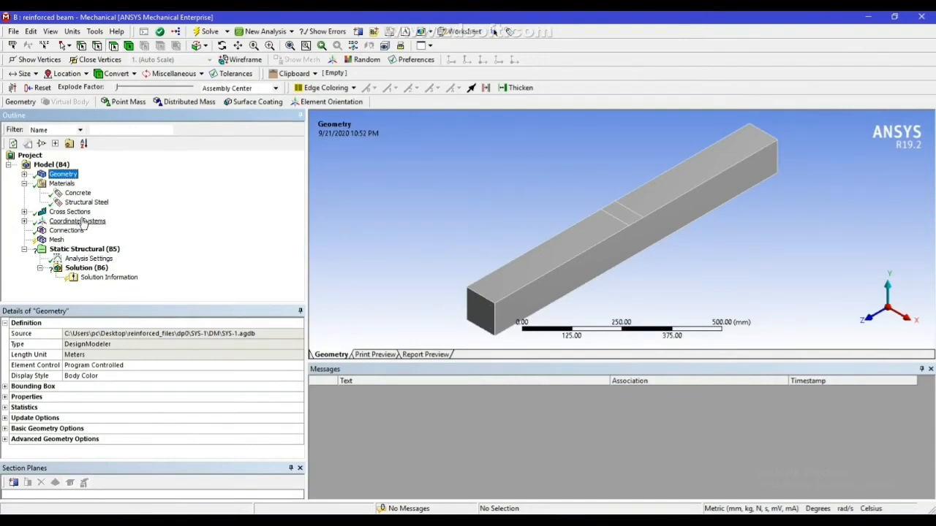
left_click(24, 184)
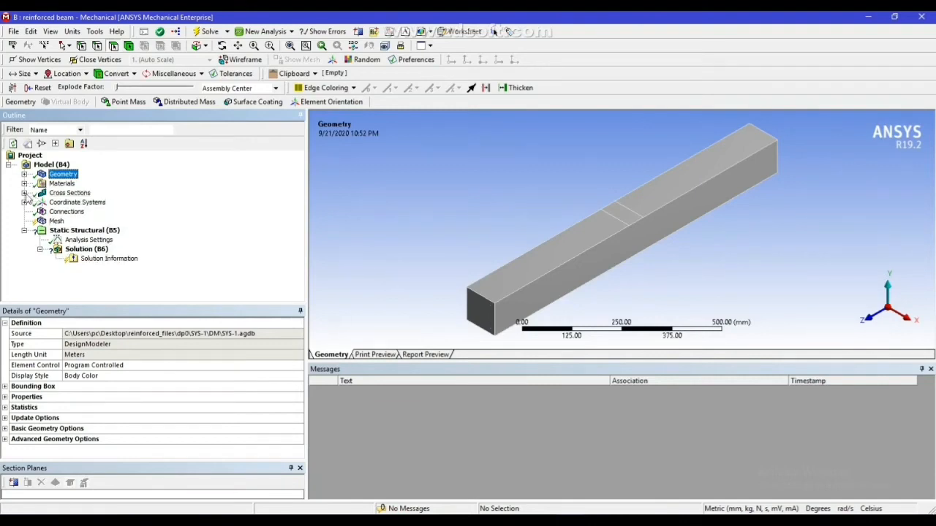
left_click(24, 193)
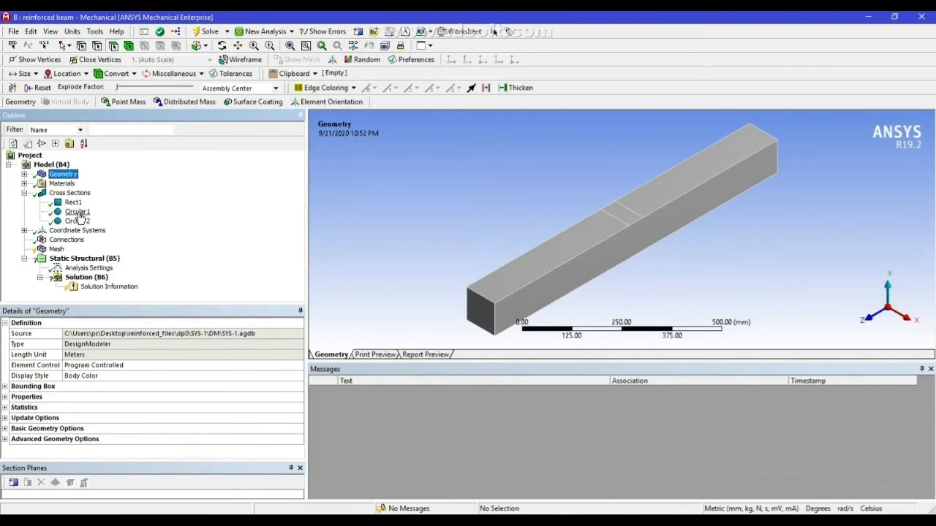
left_click(24, 193)
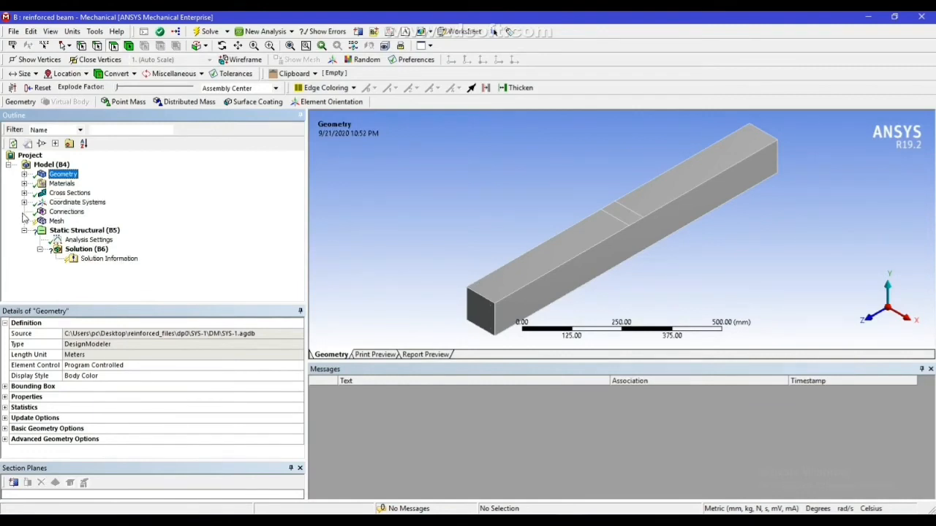
left_click(24, 202)
left_click(24, 202)
Suppress all bodies except the concrete solid and unsuppress all of them again
left_click(25, 175)
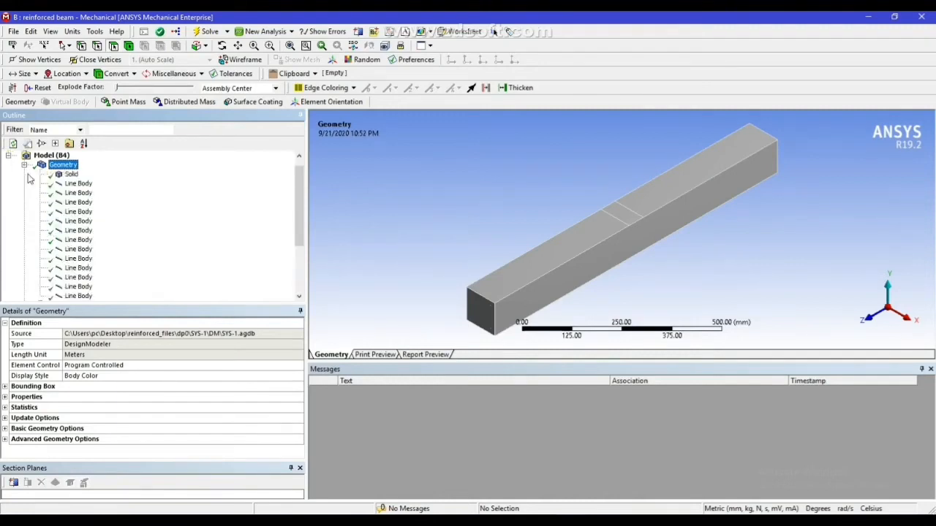
left_click(71, 174)
right_click(72, 174)
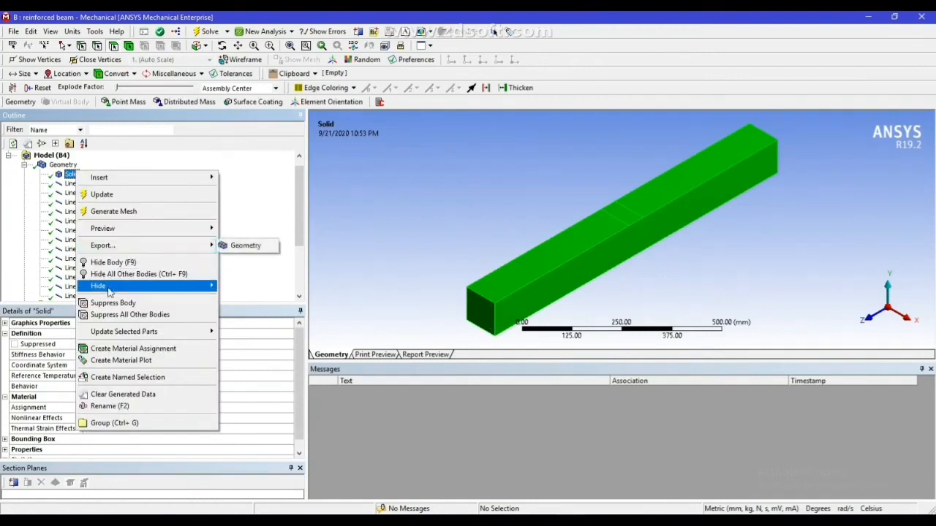
left_click(111, 314)
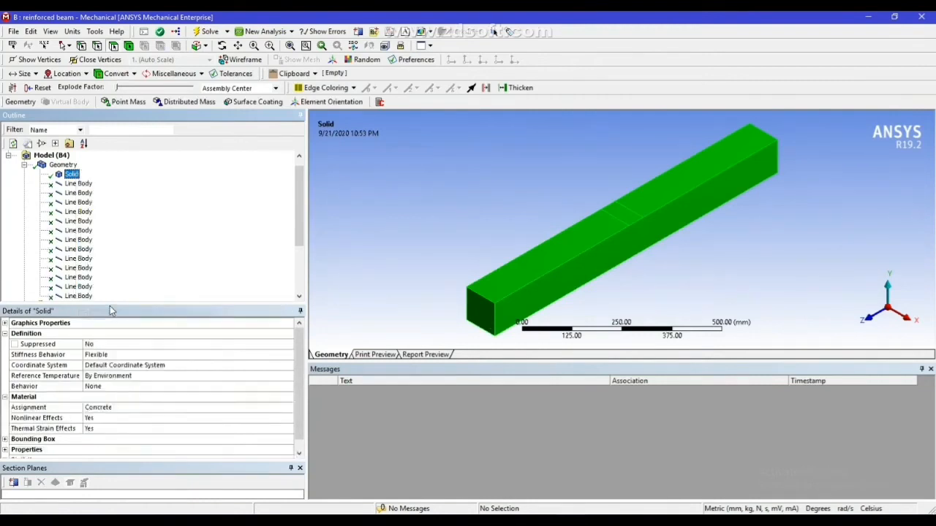
right_click(70, 175)
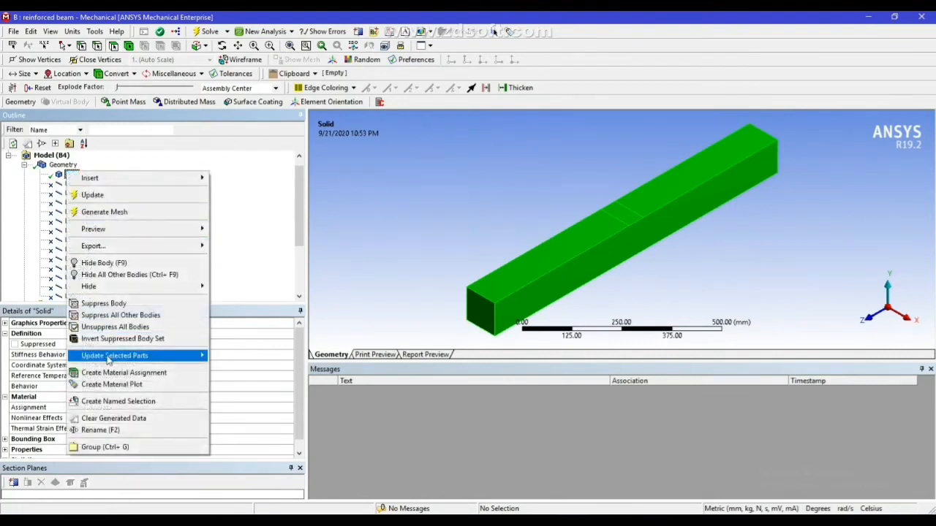
left_click(114, 329)
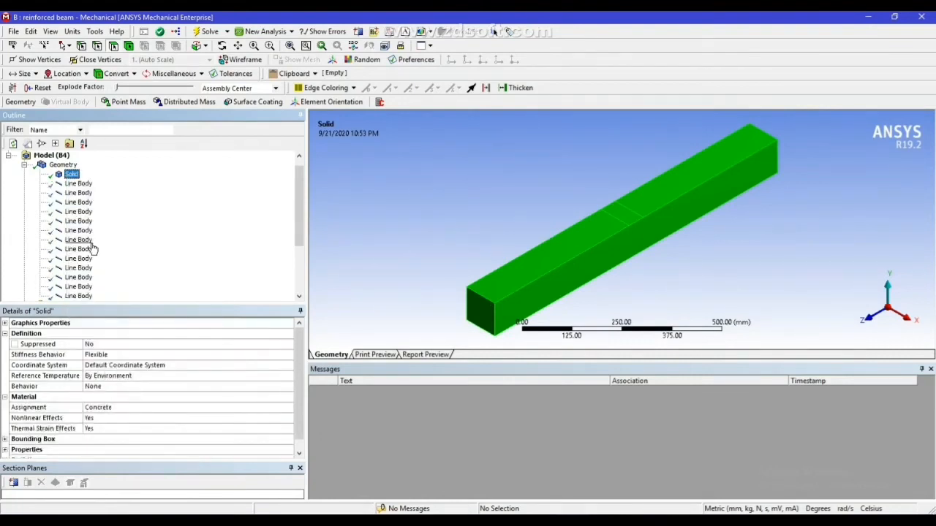
Hide all bodies other than the concrete solid
left_click_drag(303, 211, 298, 188)
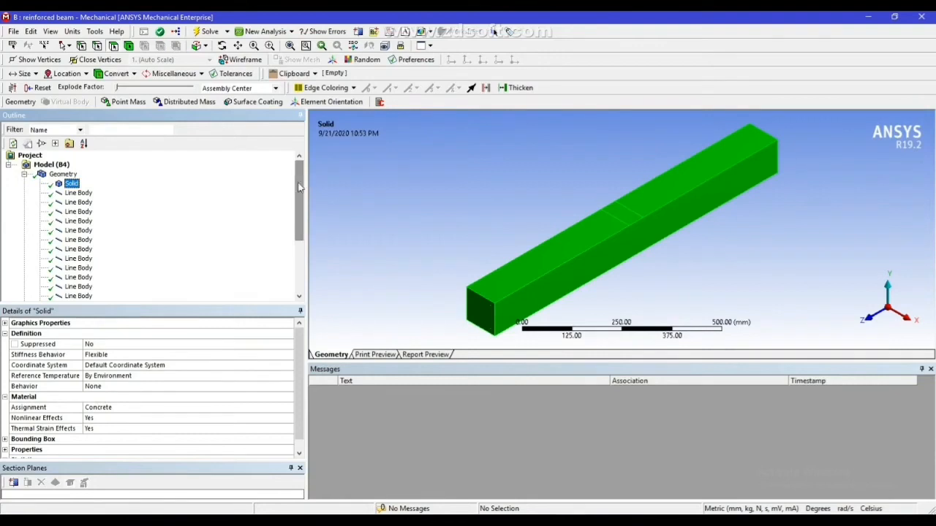
right_click(79, 185)
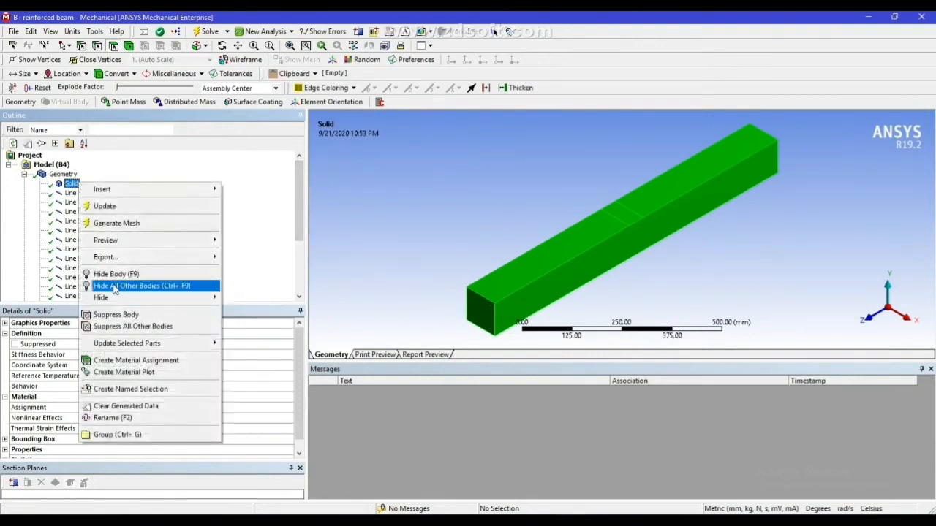
left_click(113, 287)
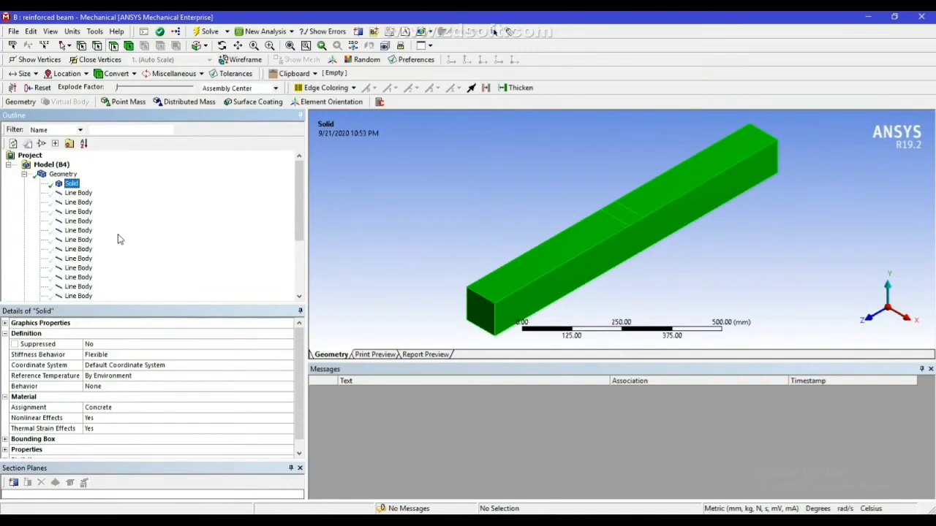
Hide the concrete solid body and show it again
right_click(79, 184)
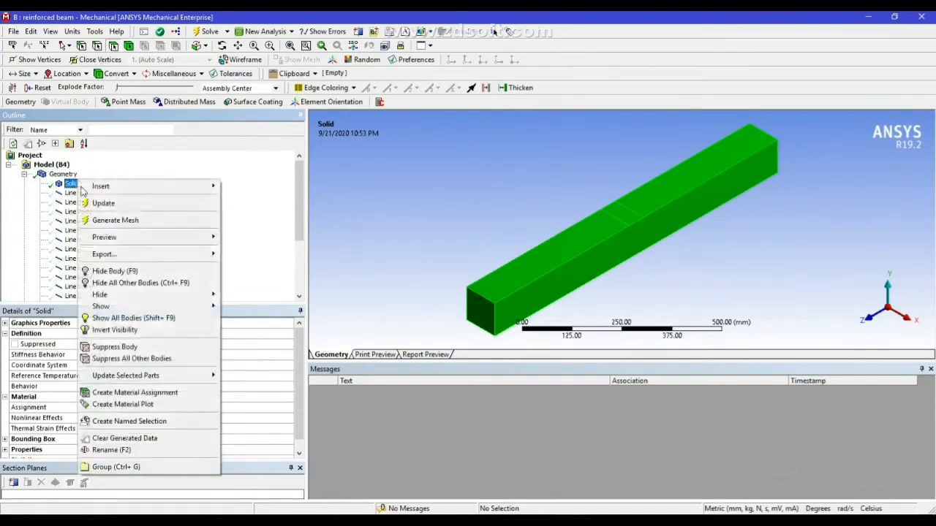
left_click(115, 272)
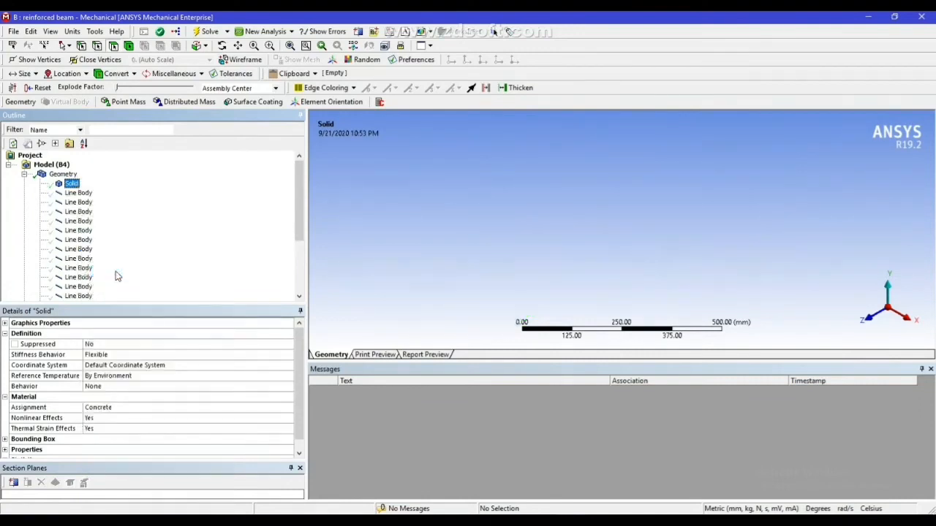
right_click(73, 188)
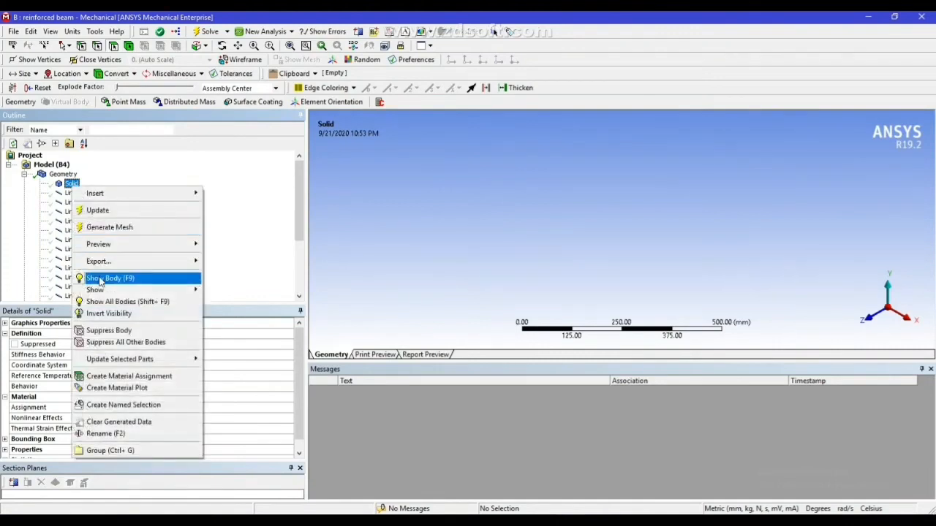
left_click(106, 277)
Suppress all bodies other than the first line body, and suppress that line body as well
left_click(77, 193)
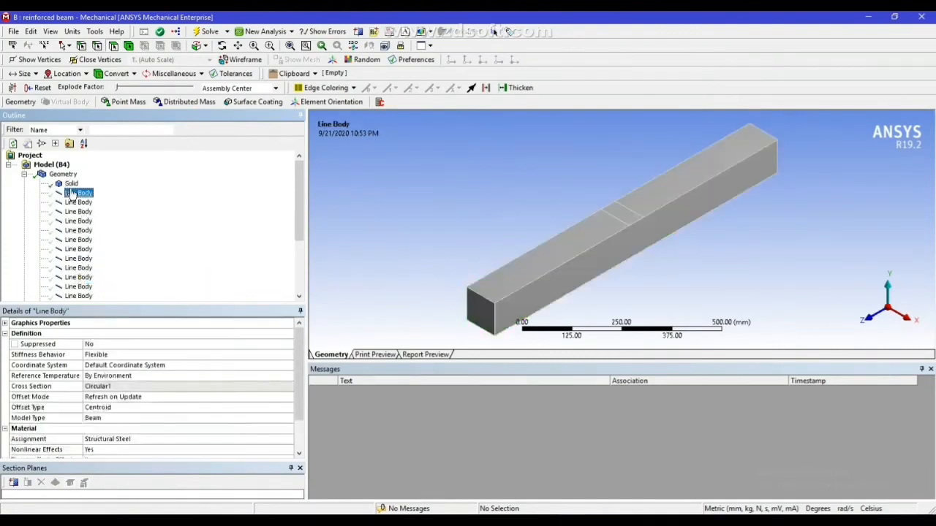
right_click(73, 192)
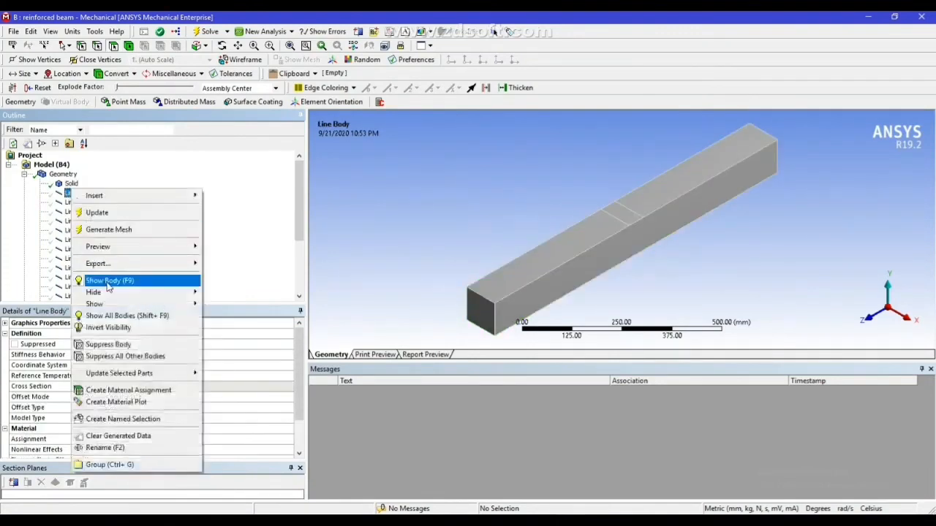
left_click(113, 357)
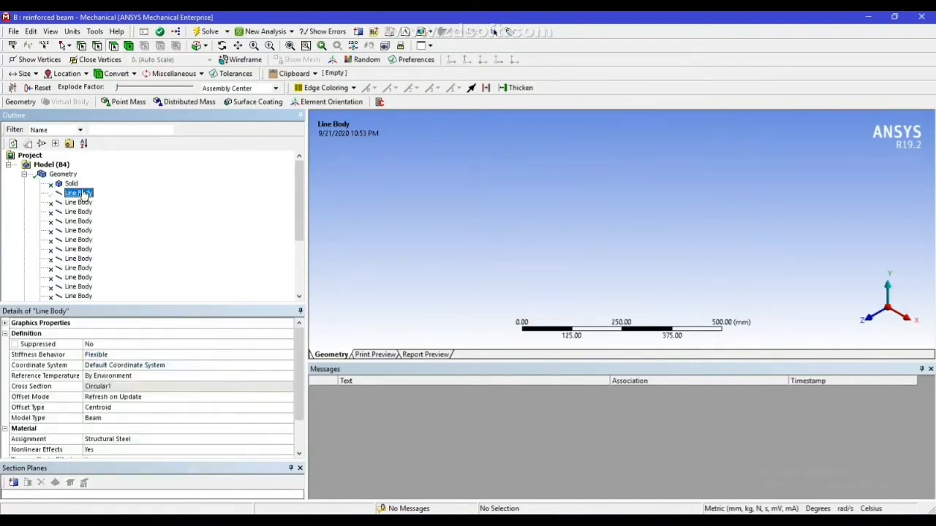
right_click(83, 194)
left_click(121, 333)
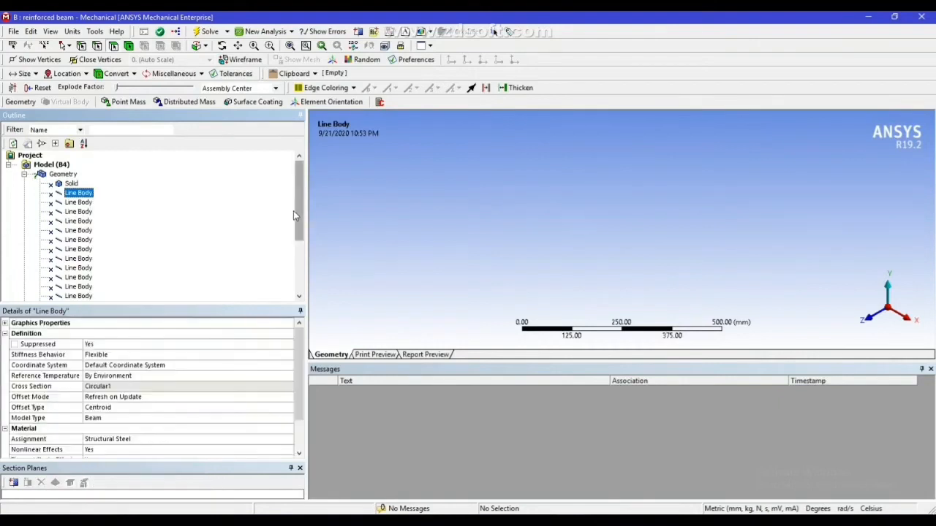
Select the last nine line bodies, which form the rectangular stirrups, and unsuppress them
left_click_drag(298, 212, 298, 263)
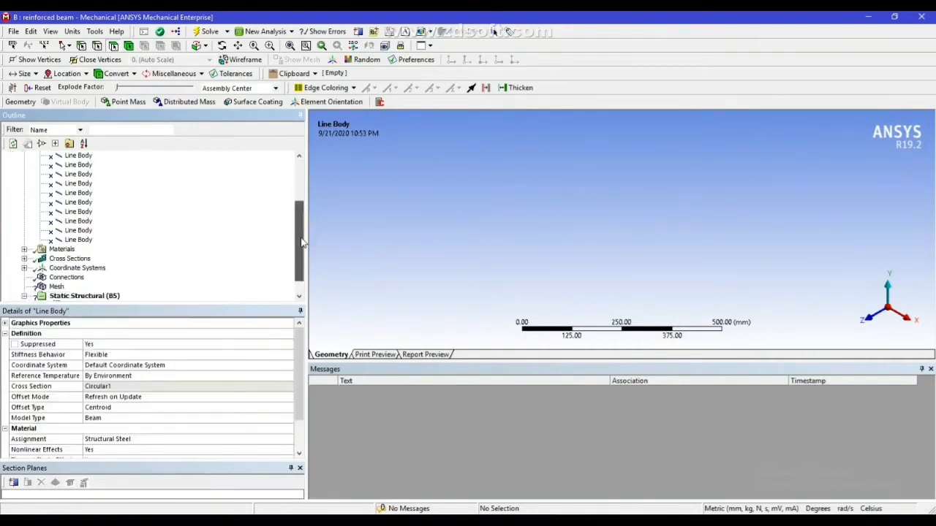
left_click(79, 212)
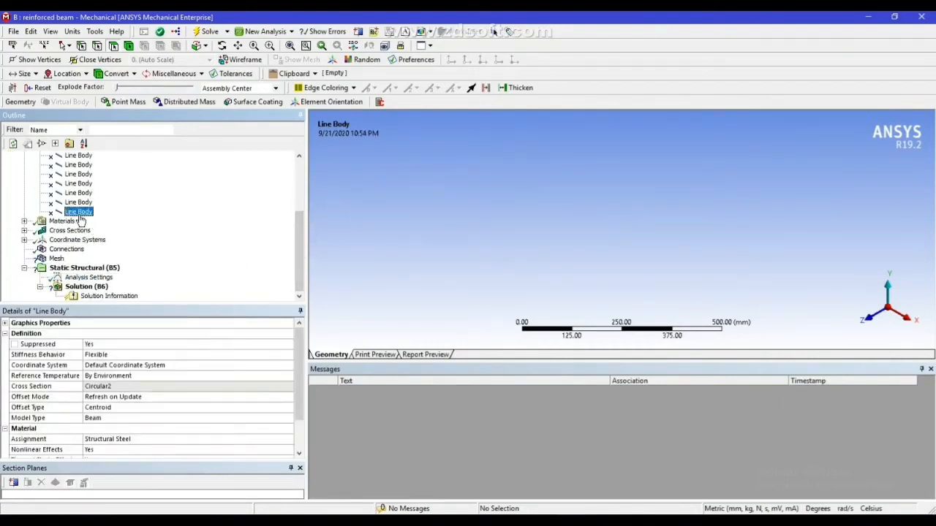
left_click_drag(86, 210, 82, 155)
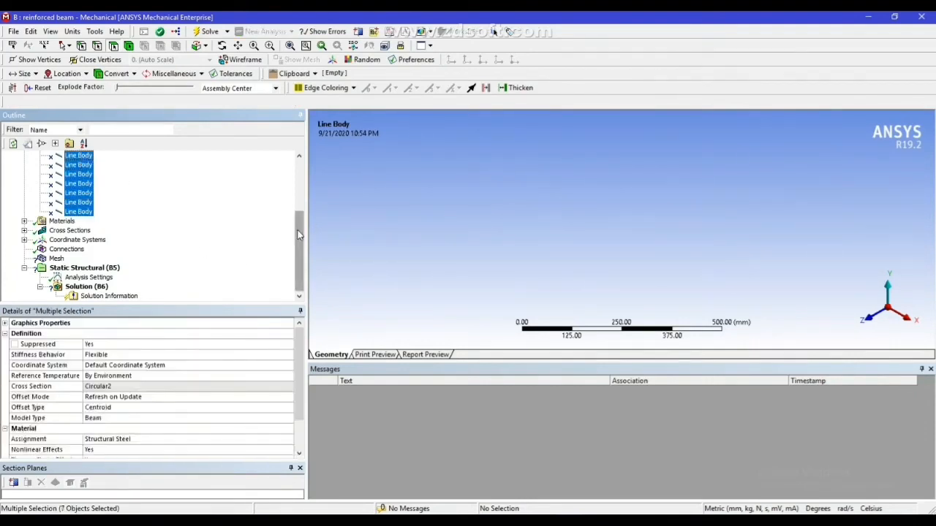
left_click_drag(294, 231, 305, 208)
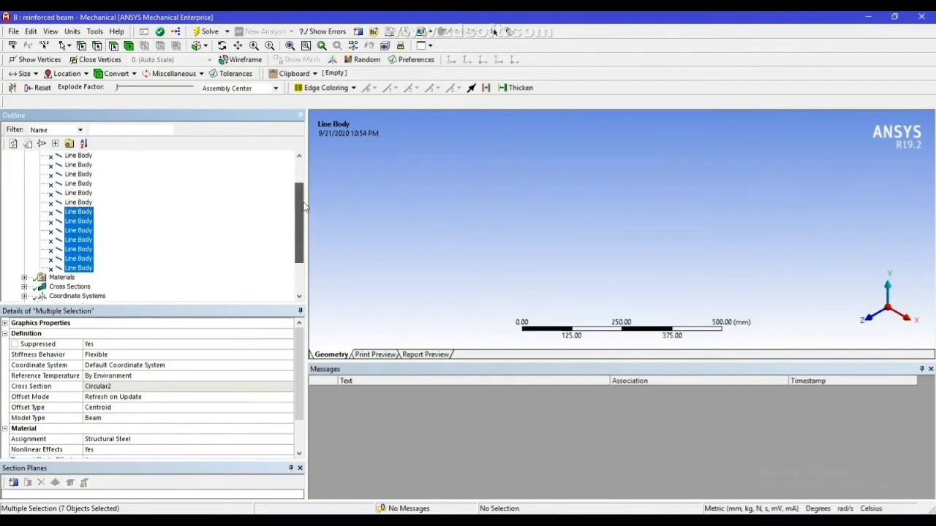
left_click(81, 202, "ctrl")
left_click(80, 194, "ctrl")
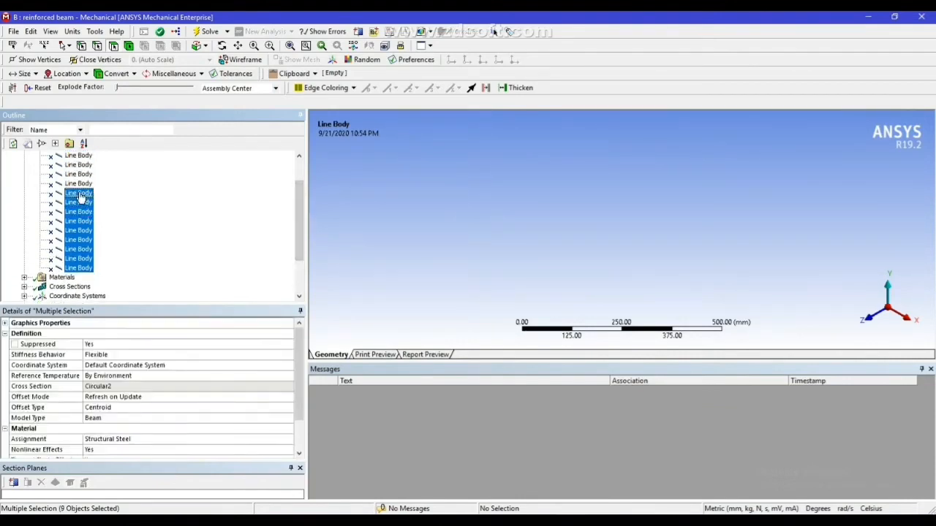
left_click_drag(303, 207, 304, 196)
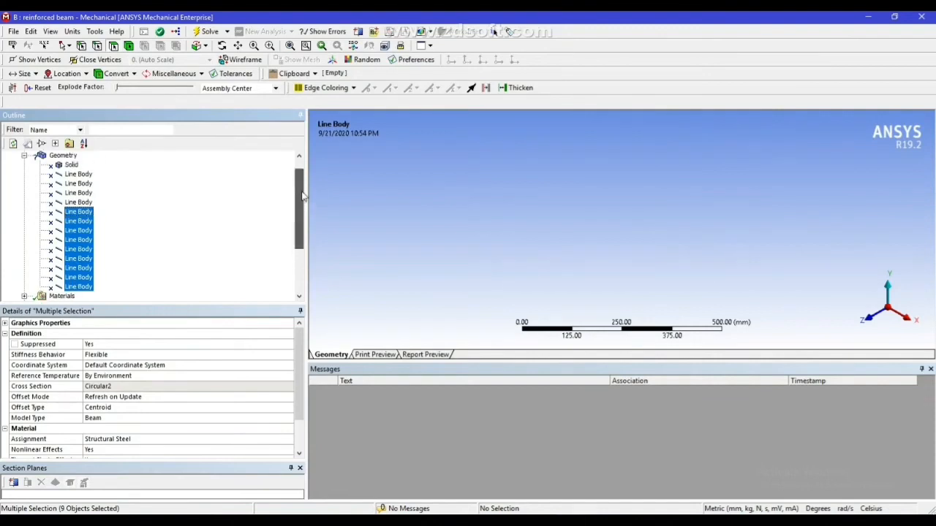
right_click(91, 229)
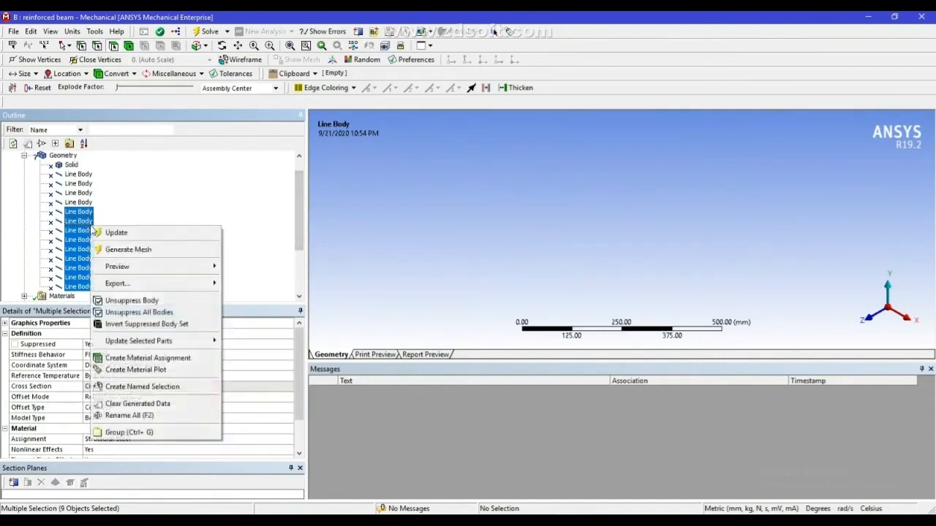
left_click(122, 302)
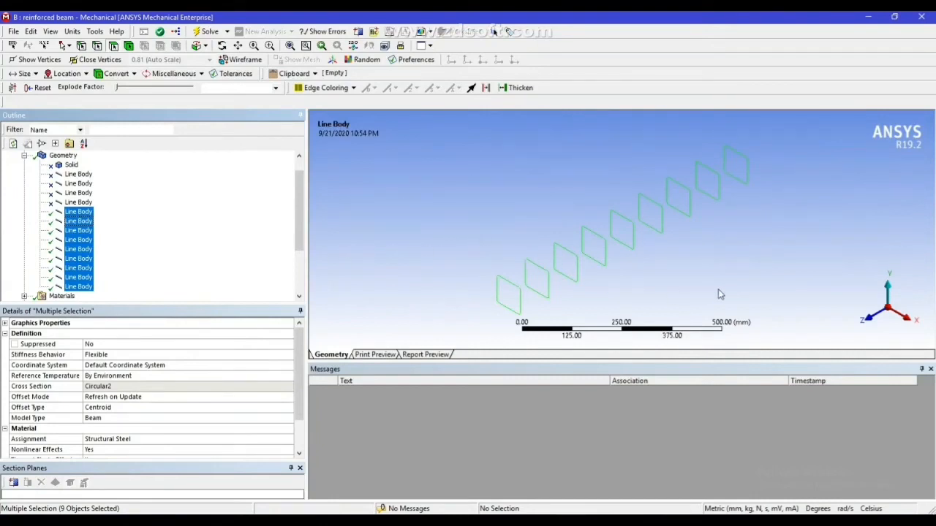
middle_click_drag(716, 269, 695, 247)
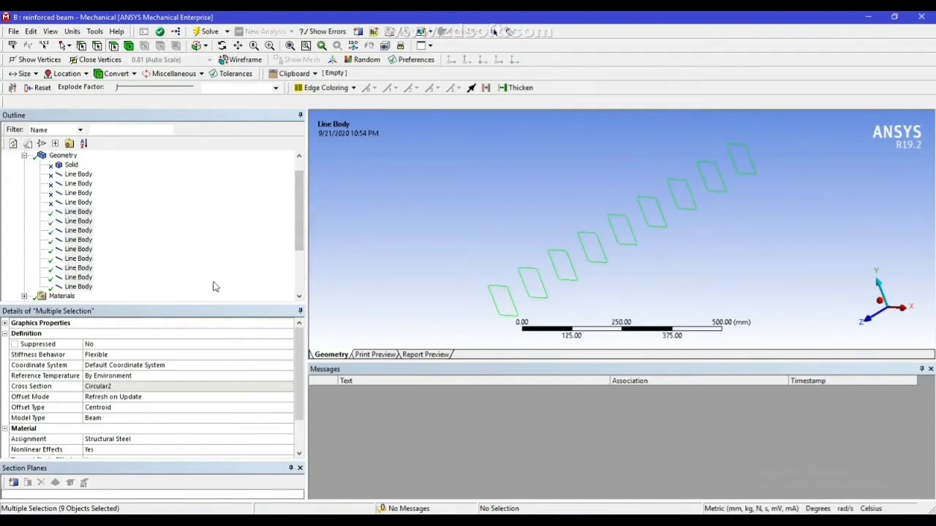
Set the mesh element size to 5 mm and generate the mesh for the nine stirrups
left_click(25, 156)
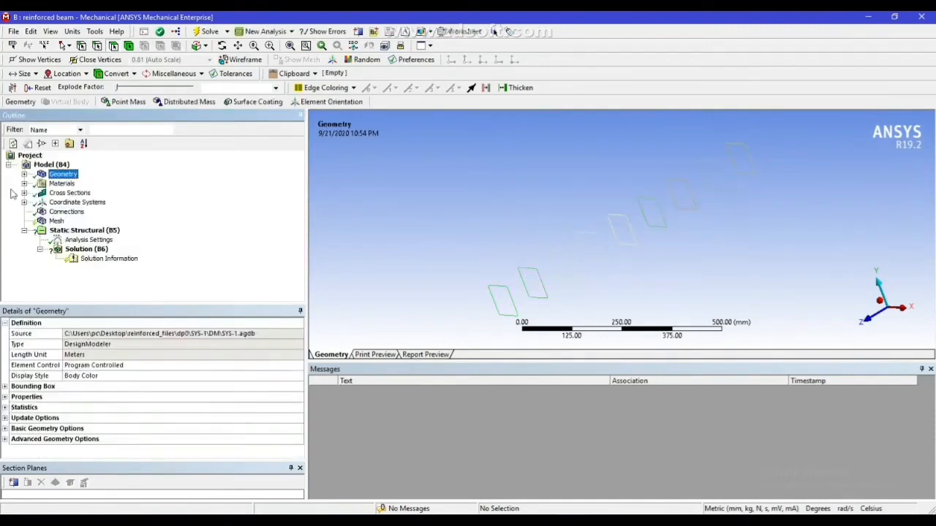
left_click(57, 221)
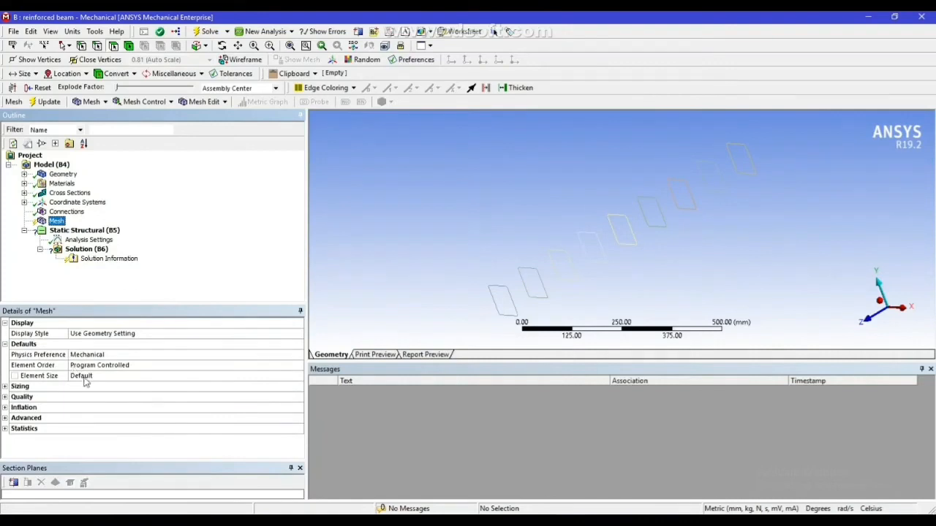
left_click(85, 377)
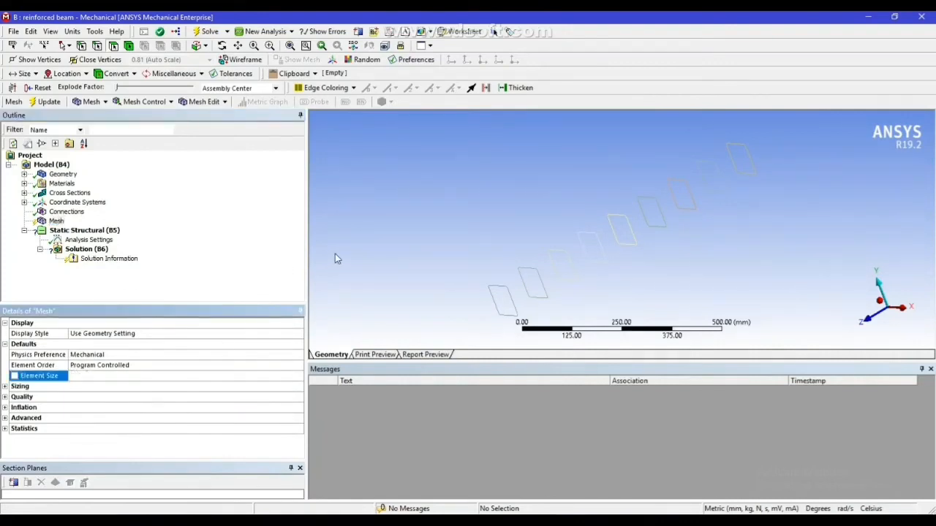
right_click(58, 221)
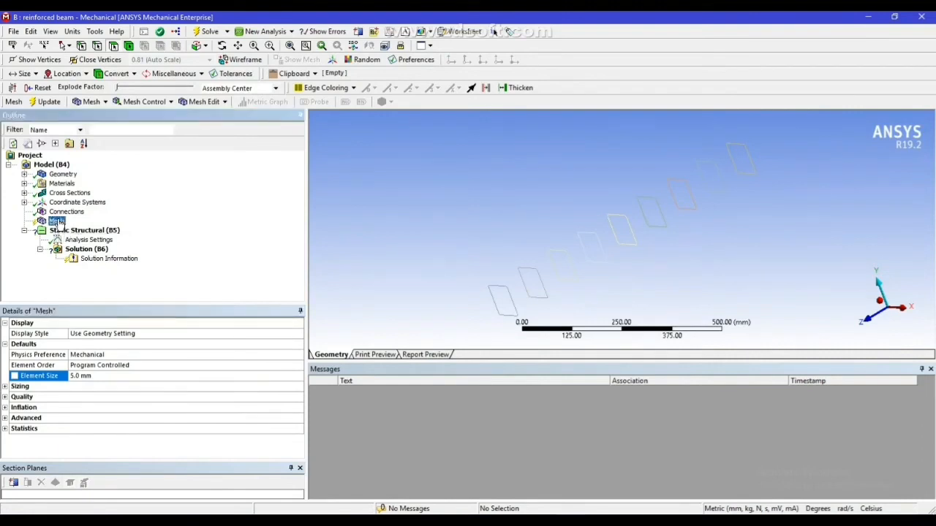
left_click(110, 261)
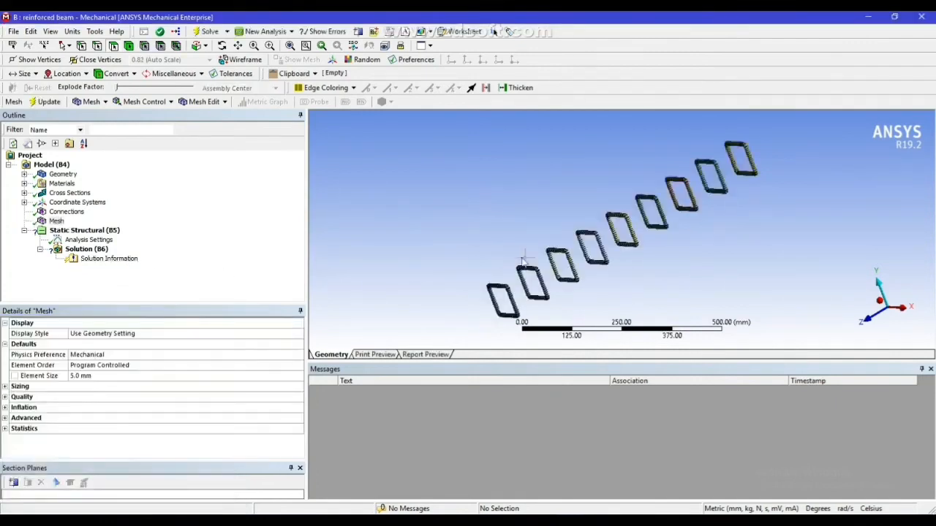
scroll(658, 248, "up", 3)
scroll(657, 245, "up", 2)
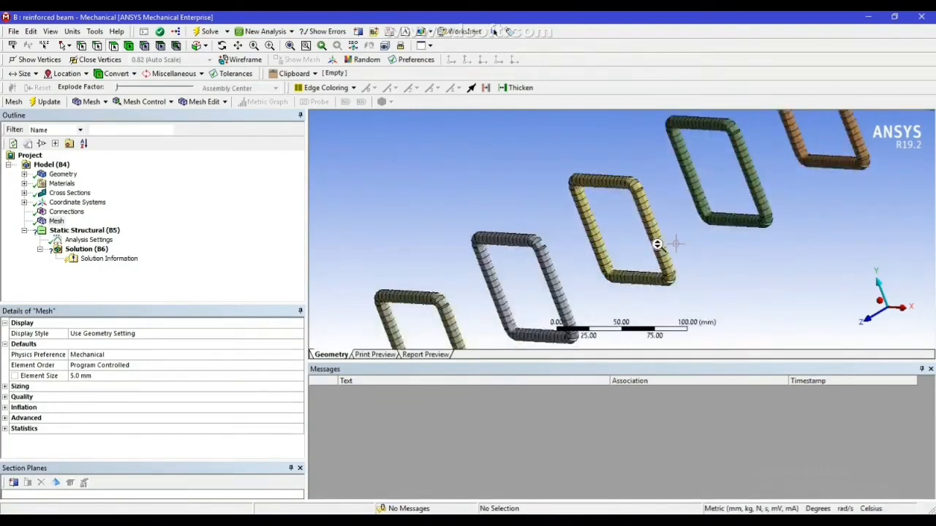
middle_click_drag(662, 247, 471, 298)
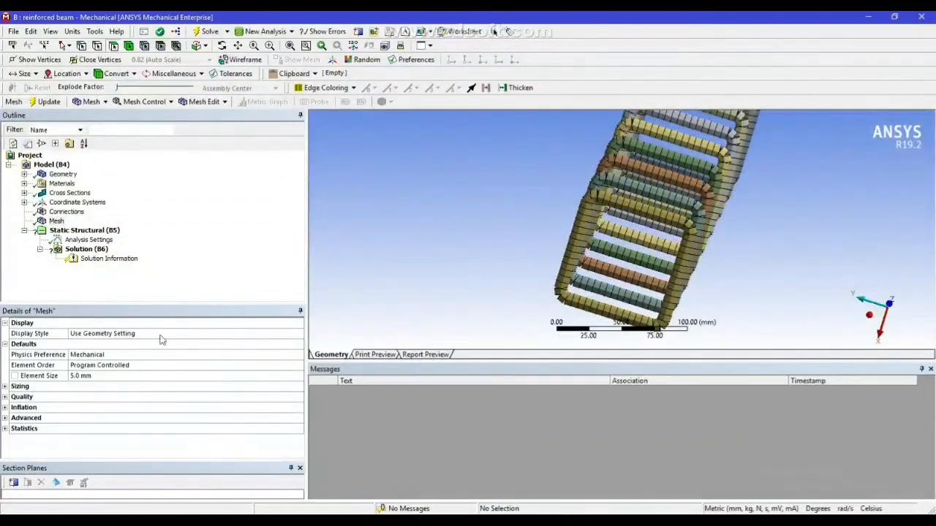
Unsuppress all bodies of the beam model, including the concrete solid
left_click(24, 174)
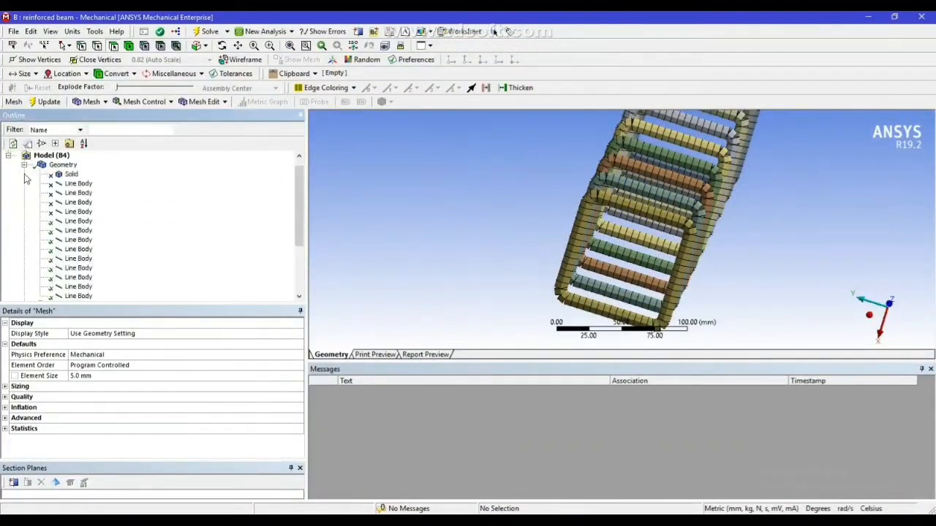
left_click(71, 176)
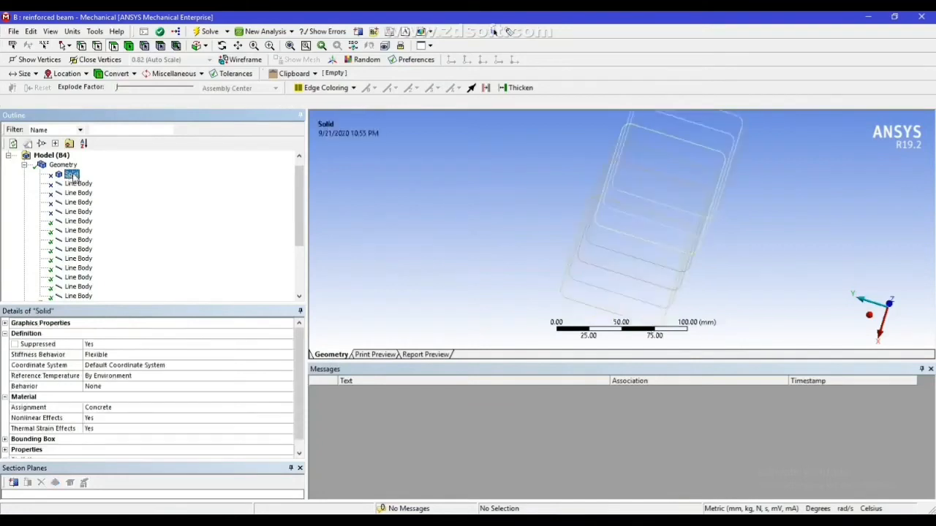
right_click(71, 175)
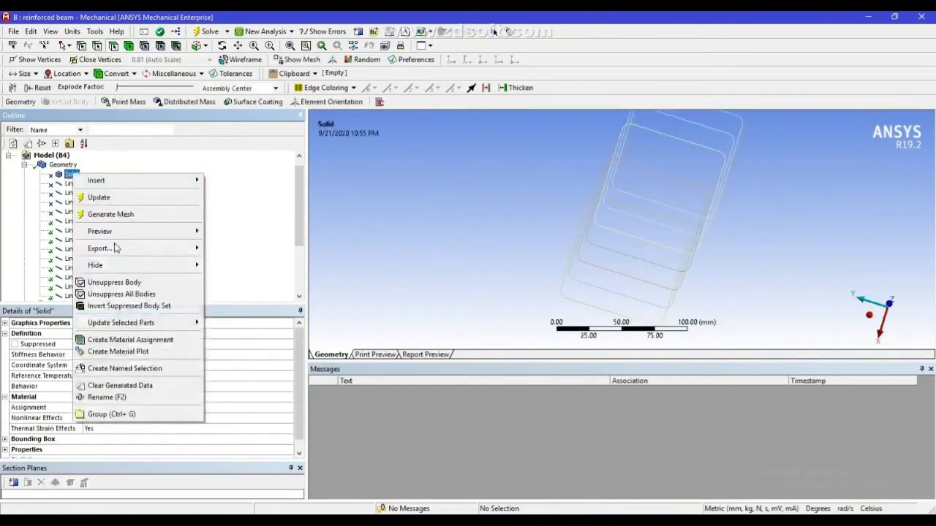
left_click(109, 294)
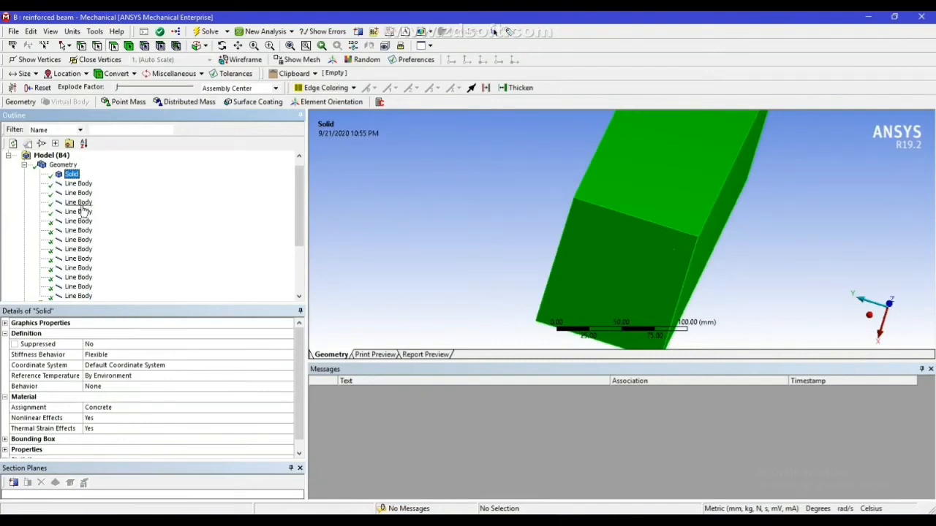
Suppress all bodies other than the first four line bodies, the longitudinal bars
left_click(85, 212)
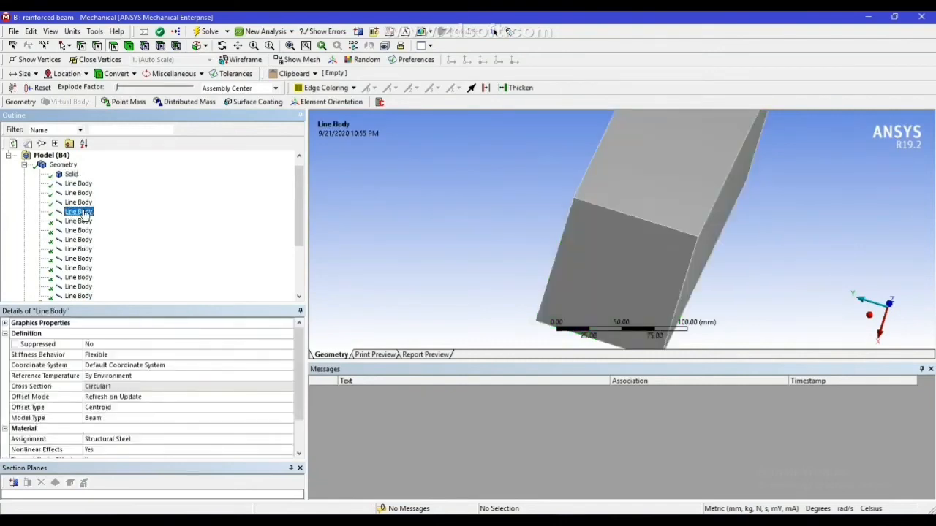
left_click(82, 202, "ctrl")
left_click(81, 192, "ctrl")
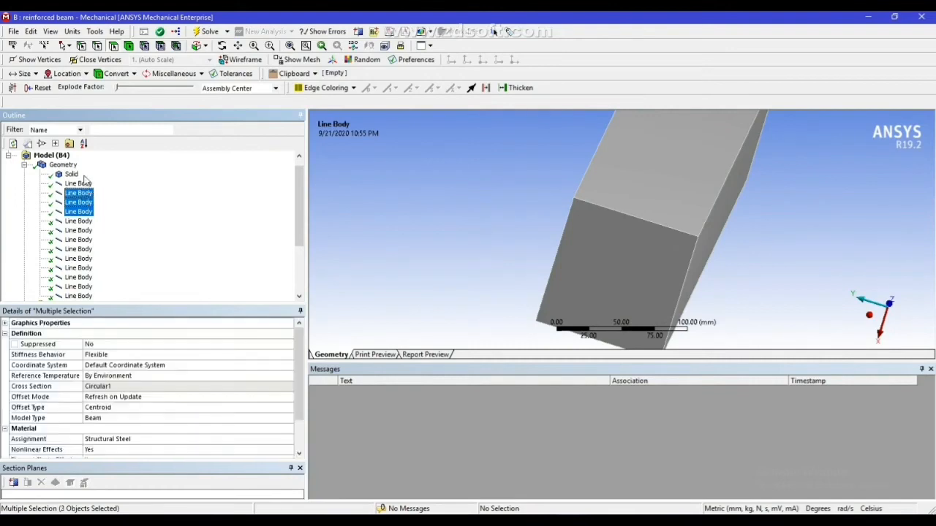
left_click(85, 186, "ctrl")
right_click(84, 187)
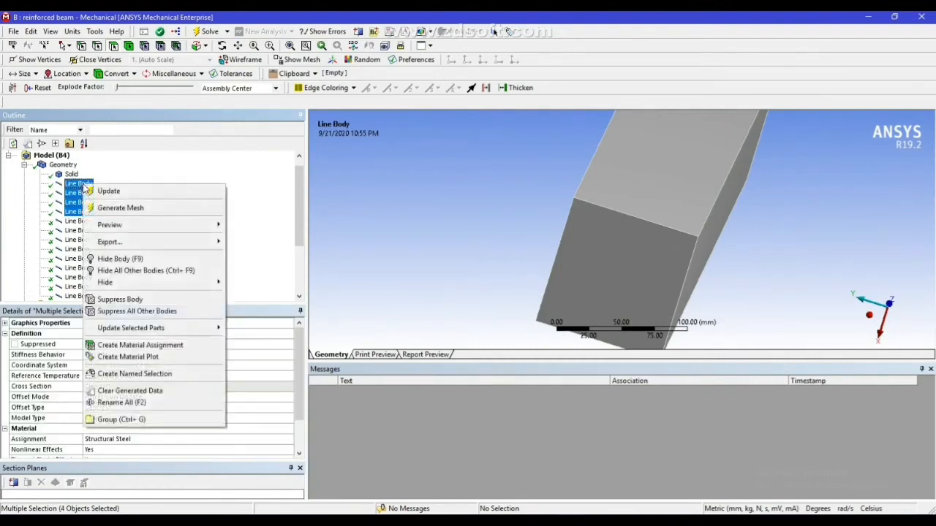
left_click(112, 313)
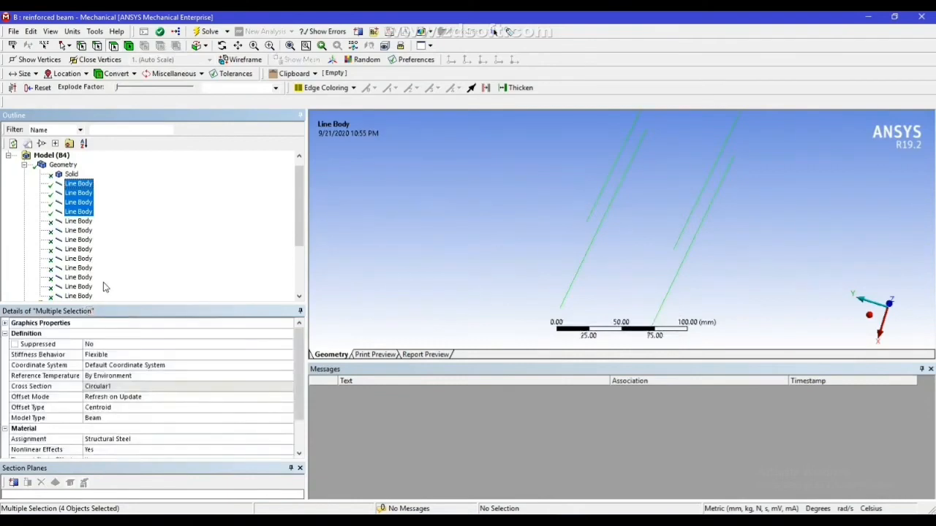
Set the mesh element size to 10 mm and generate the mesh for the four longitudinal bars
left_click_drag(302, 182, 304, 235)
left_click(56, 258)
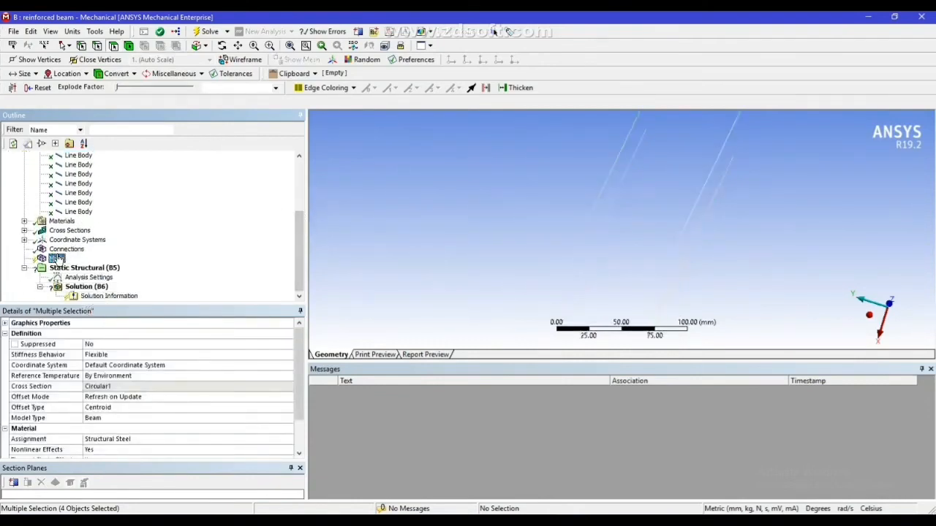
left_click(81, 376)
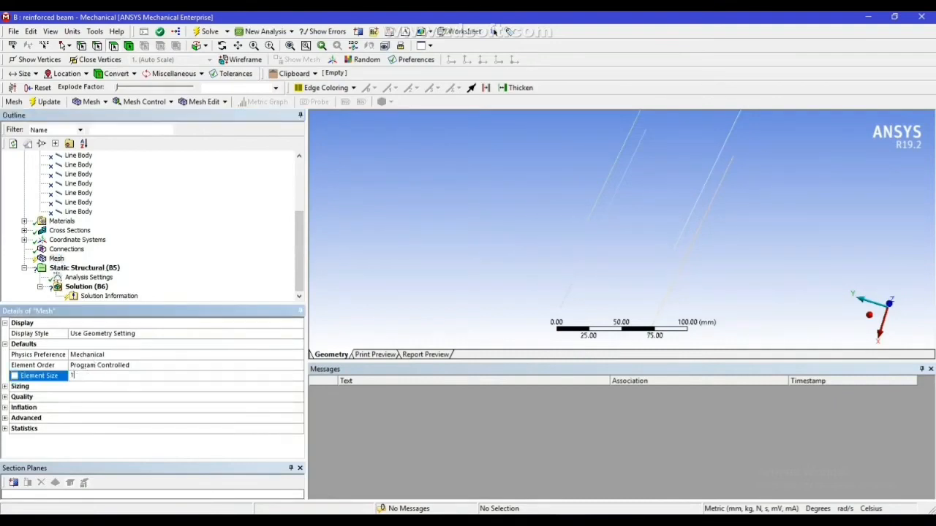
left_click(364, 253)
right_click(55, 261)
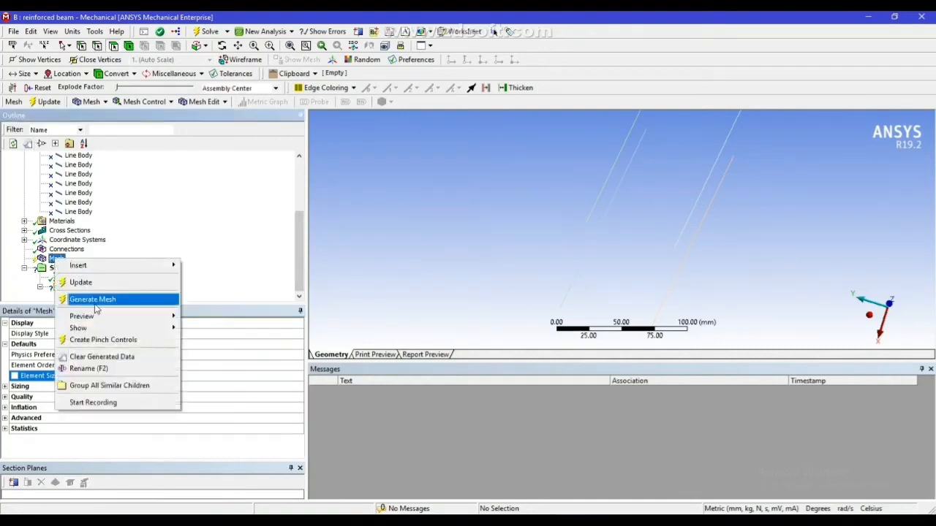
left_click(69, 299)
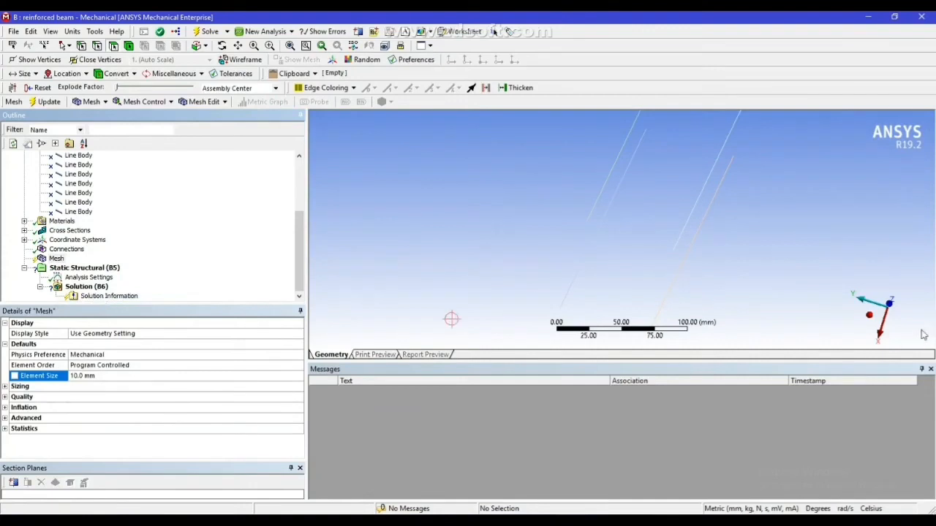
left_click(870, 316)
scroll(658, 239, "down", 2)
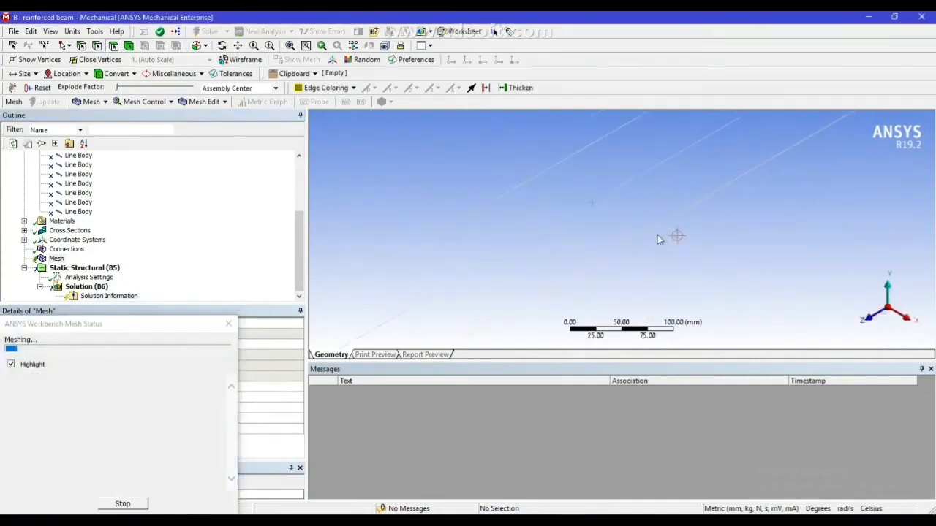
scroll(658, 239, "down", 2)
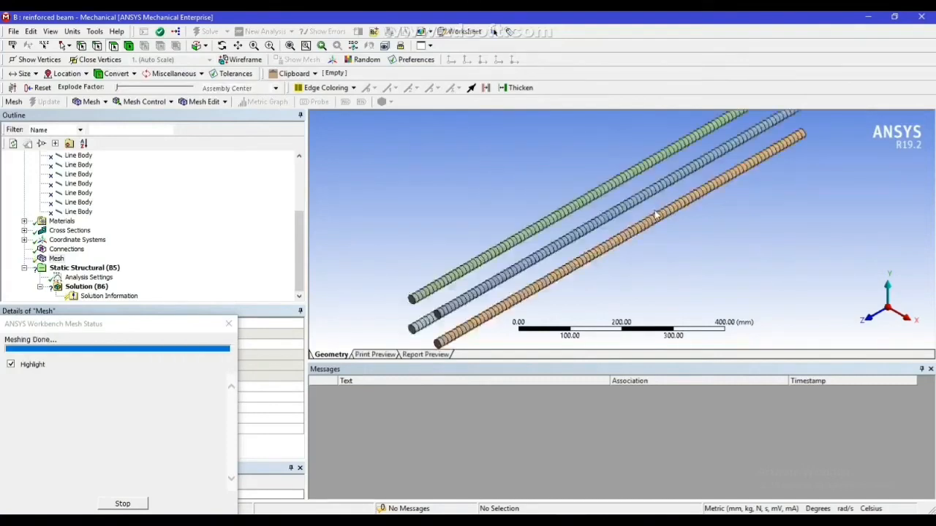
mouse_move(599, 236)
middle_mouse_down()
mouse_move(704, 212)
mouse_move(673, 209)
mouse_move(618, 226)
mouse_move(658, 212)
mouse_move(723, 209)
mouse_move(605, 234)
middle_mouse_up()
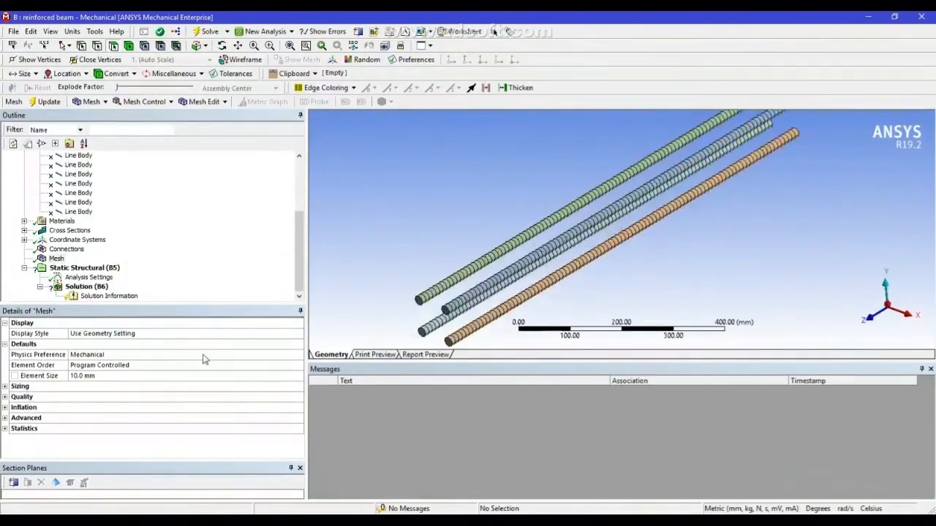
Unsuppress all bodies of the beam model and suppress every body other than the concrete solid
left_click_drag(301, 253, 305, 167)
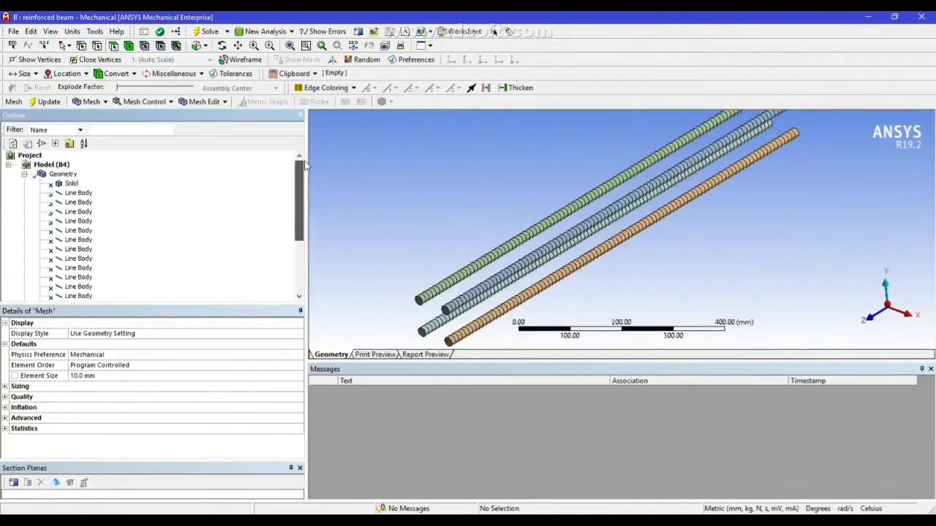
left_click(71, 183)
right_click(72, 191)
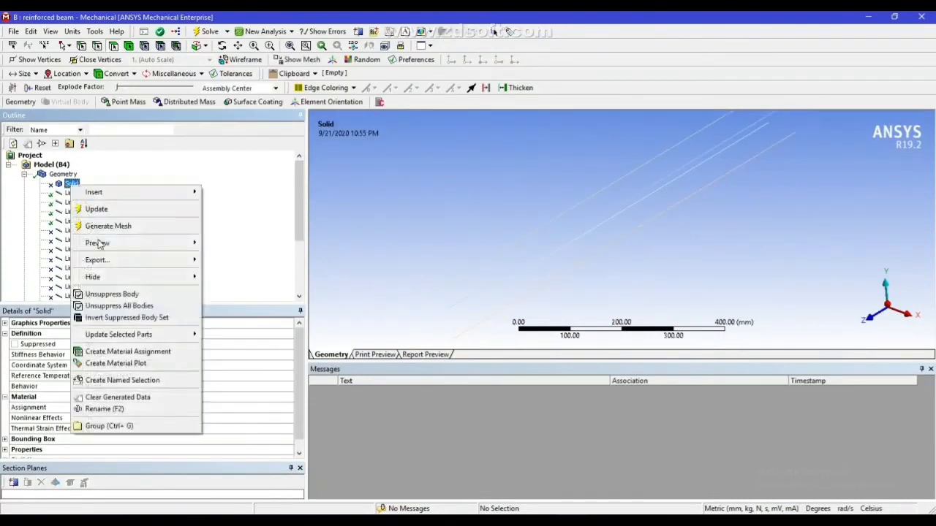
left_click(117, 306)
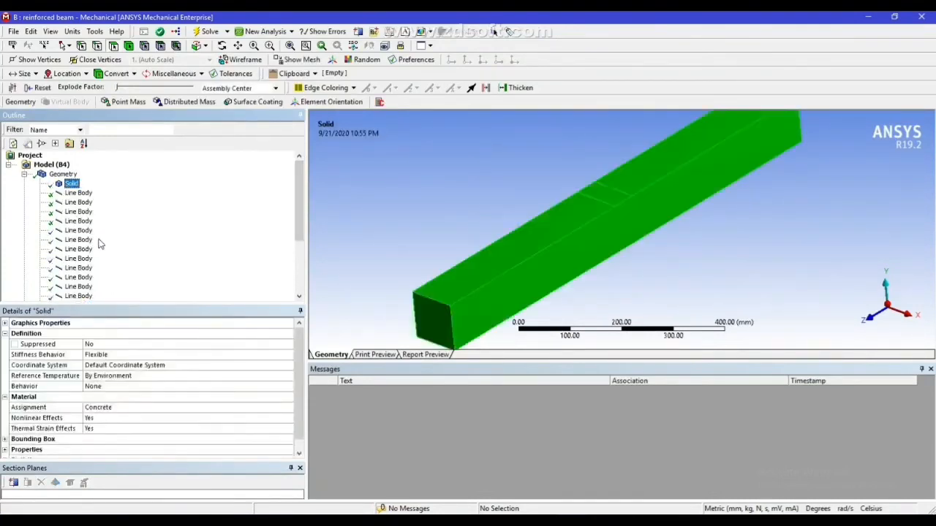
right_click(70, 184)
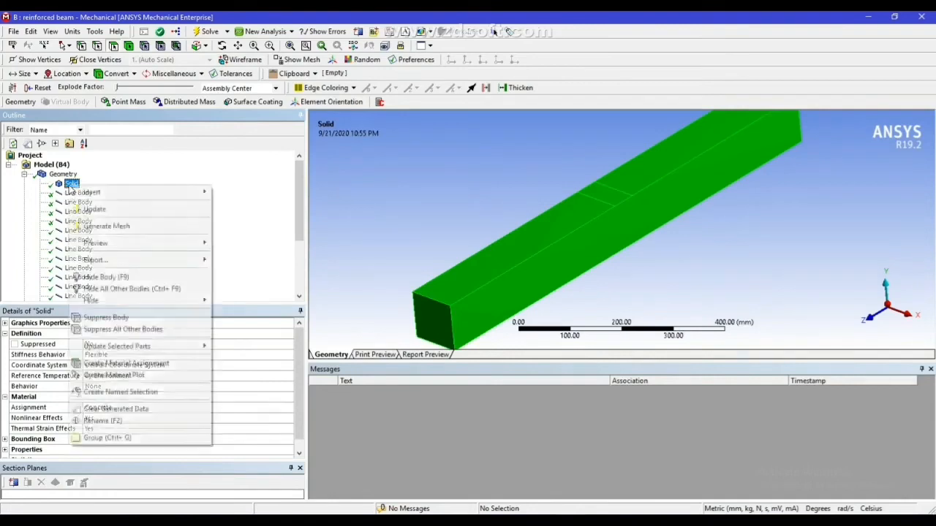
left_click(122, 330)
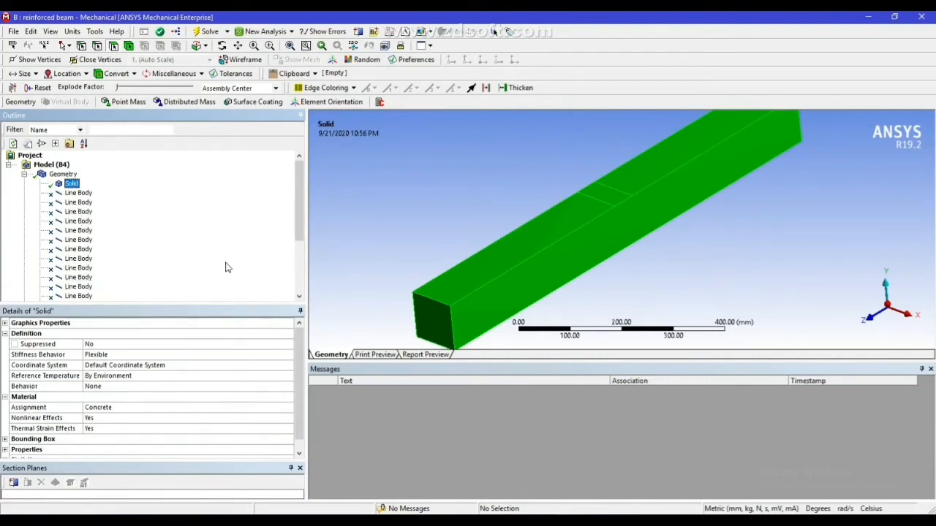
Set the mesh element size to 15 mm and generate the mesh for the concrete solid
left_click_drag(298, 196, 308, 248)
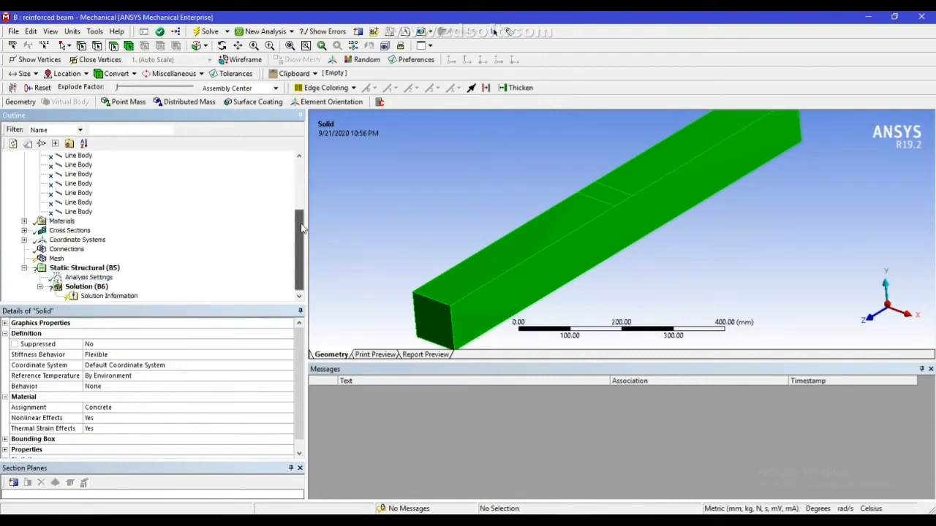
left_click(56, 258)
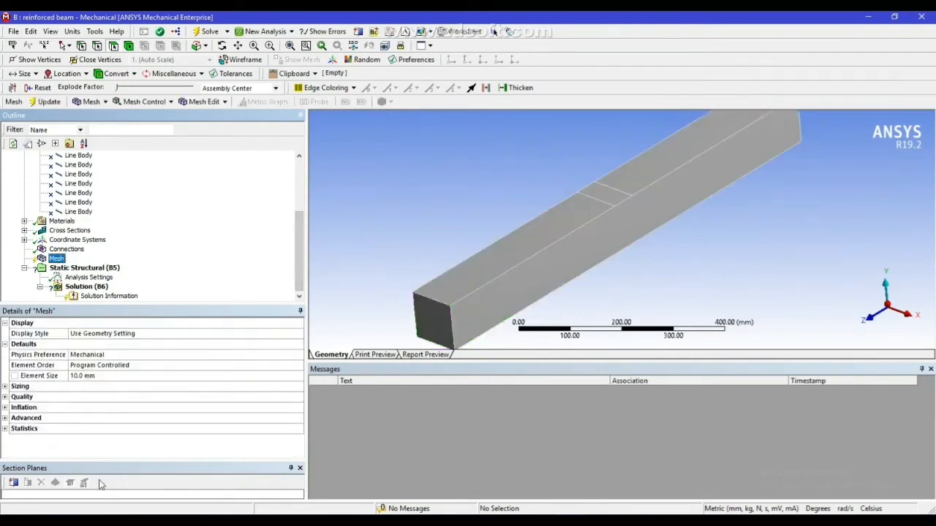
left_click(101, 376)
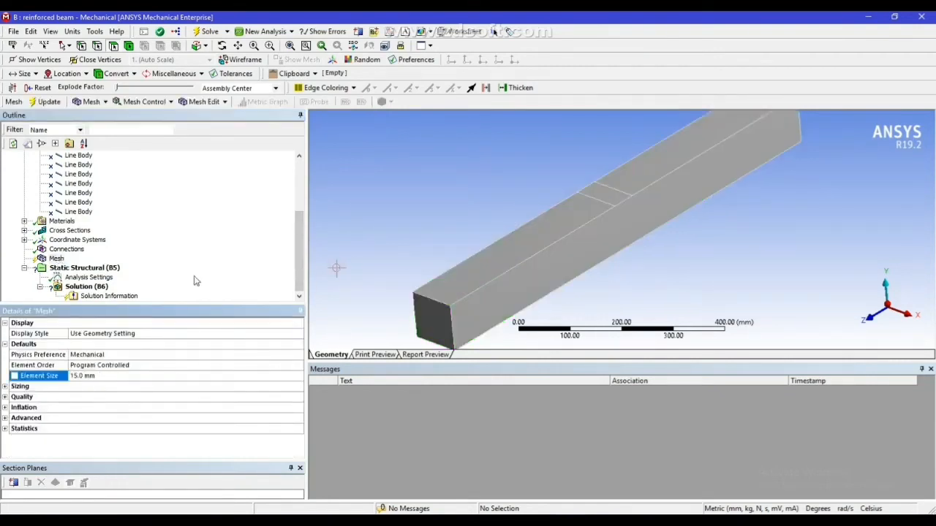
right_click(56, 259)
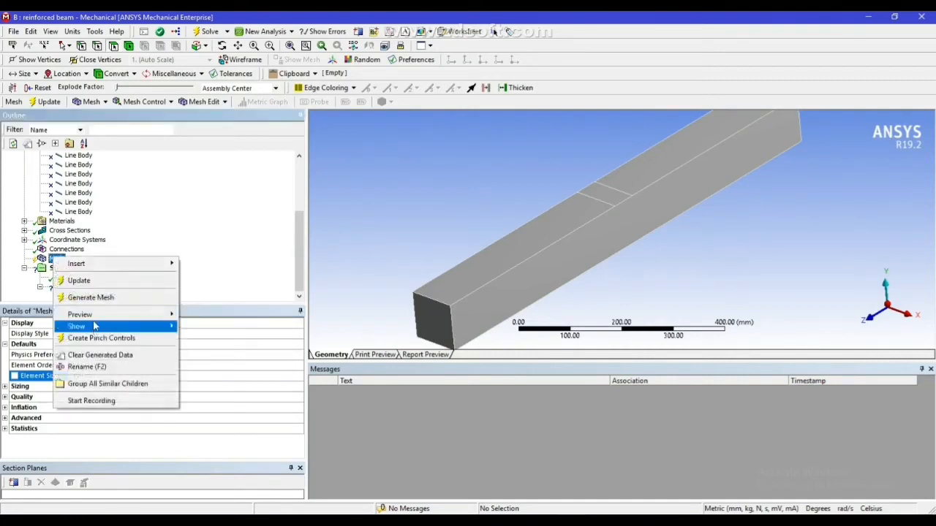
left_click(103, 298)
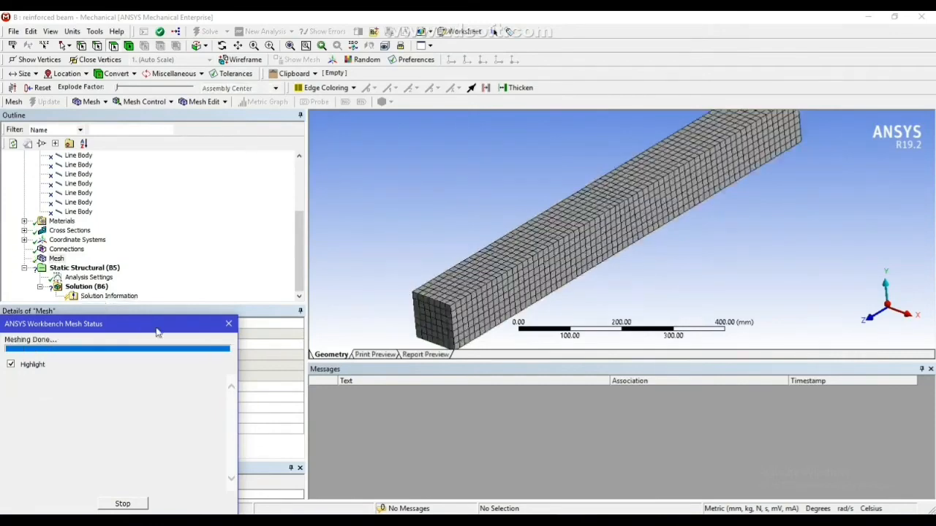
middle_click_drag(515, 292, 512, 280)
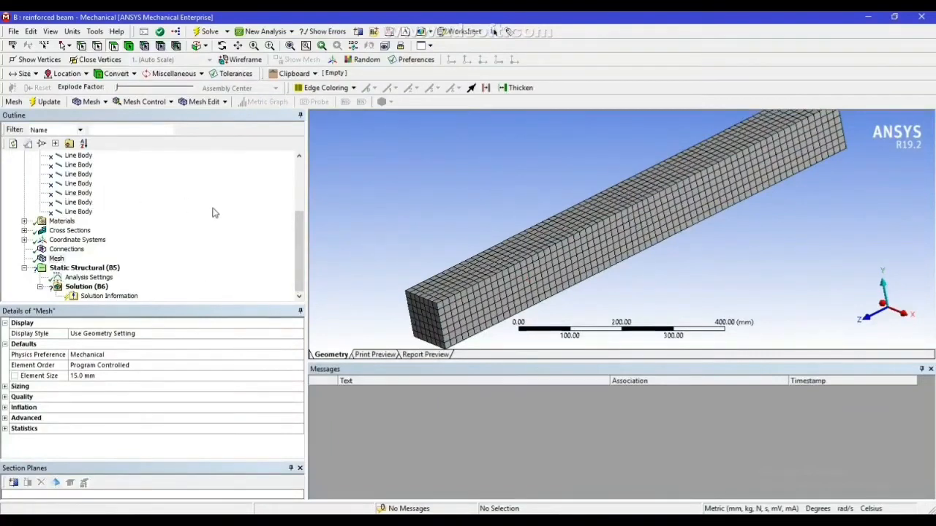
Unsuppress all bodies of the model and collapse the geometry branch of the model tree
left_click(299, 246)
scroll(299, 245, "up", 5)
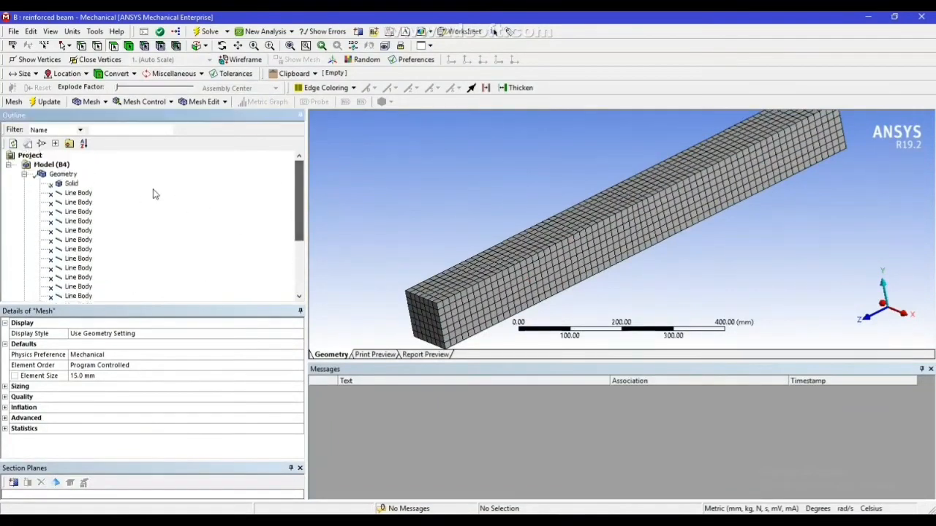
left_click(71, 184)
right_click(71, 184)
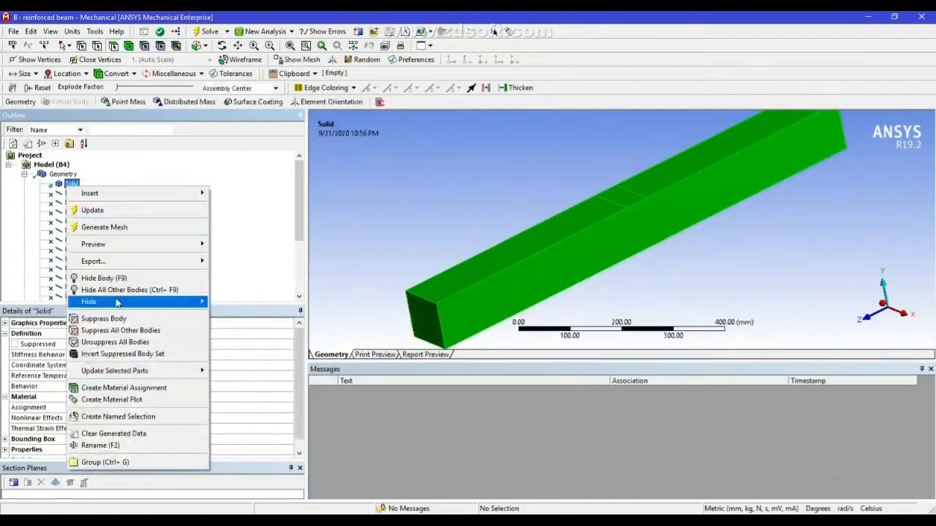
left_click(111, 341)
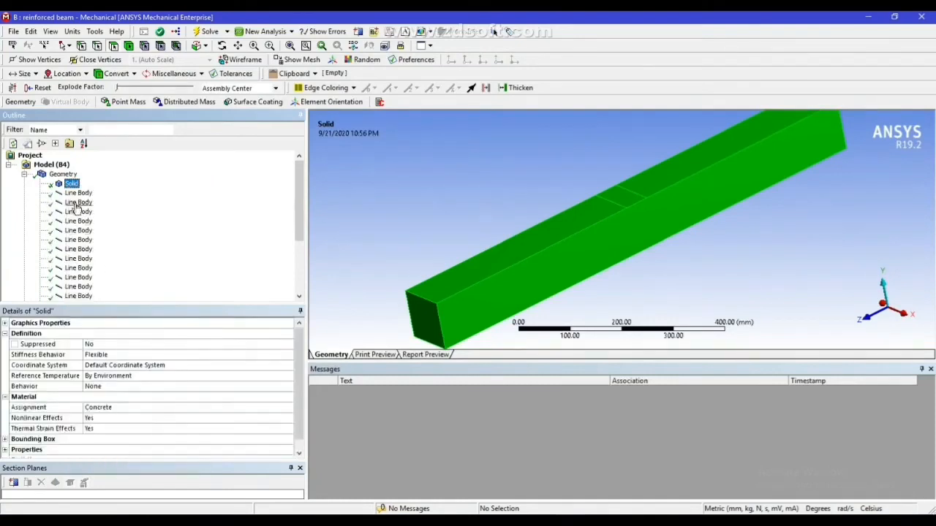
left_click(24, 174)
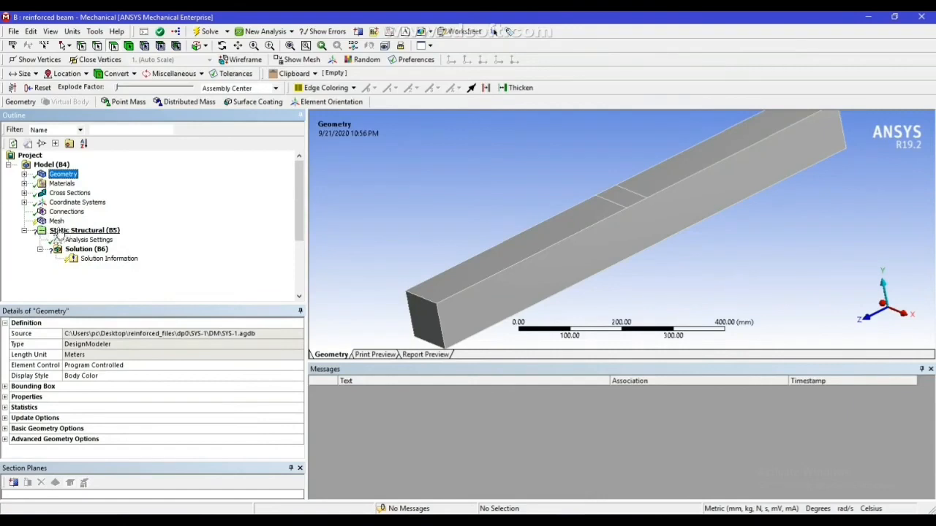
Hide the meshed concrete solid to check the reinforcement inside, and show all bodies again
left_click(56, 221)
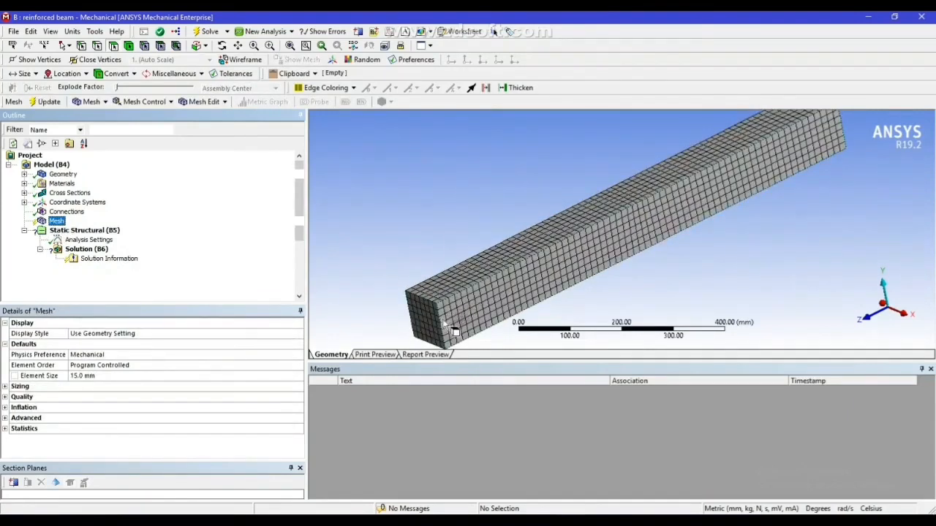
left_click(530, 288)
right_click(532, 292)
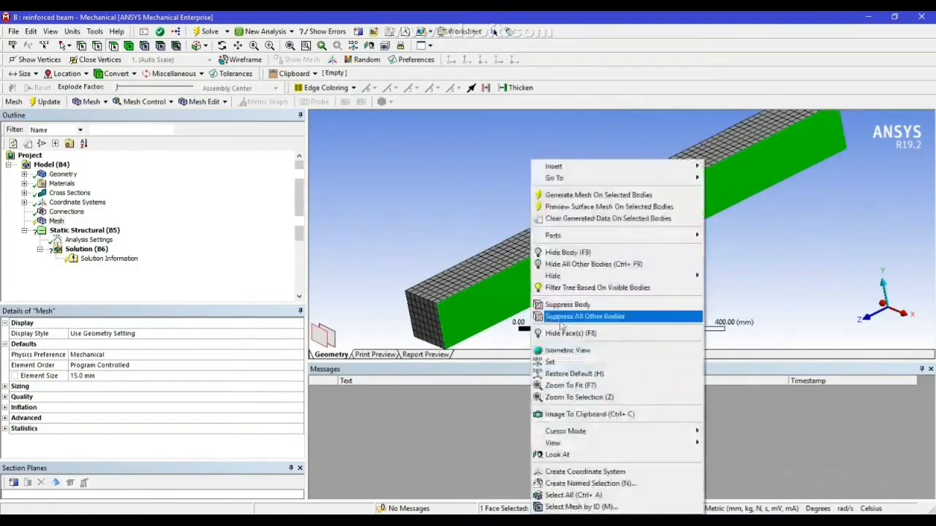
left_click(564, 252)
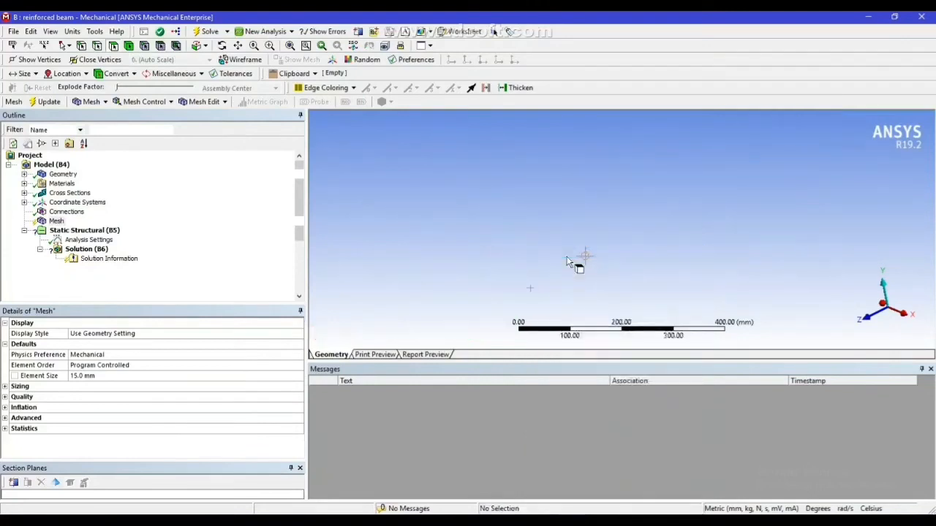
left_click(57, 223)
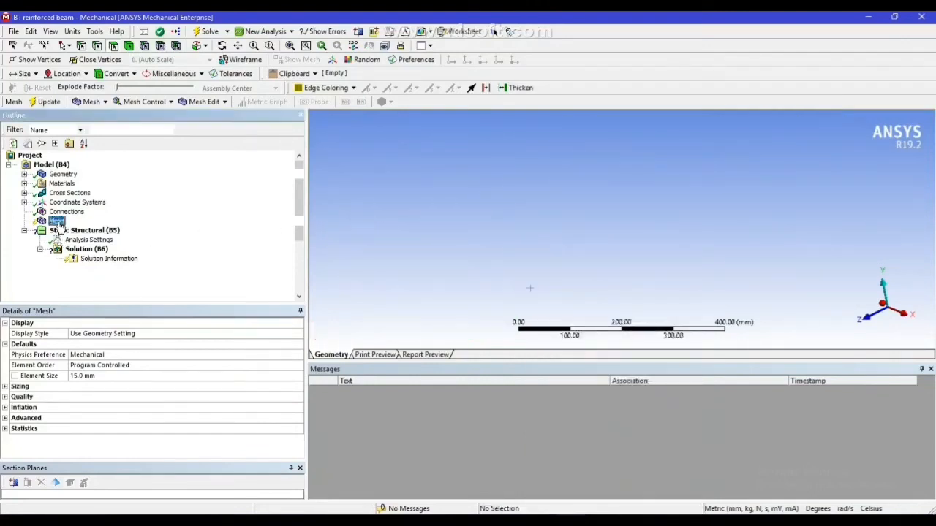
right_click(456, 215)
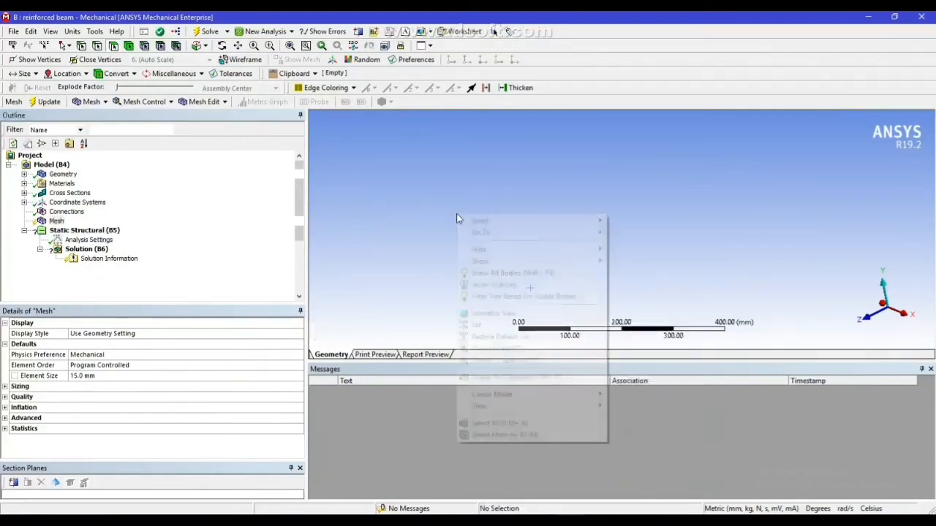
left_click(512, 273)
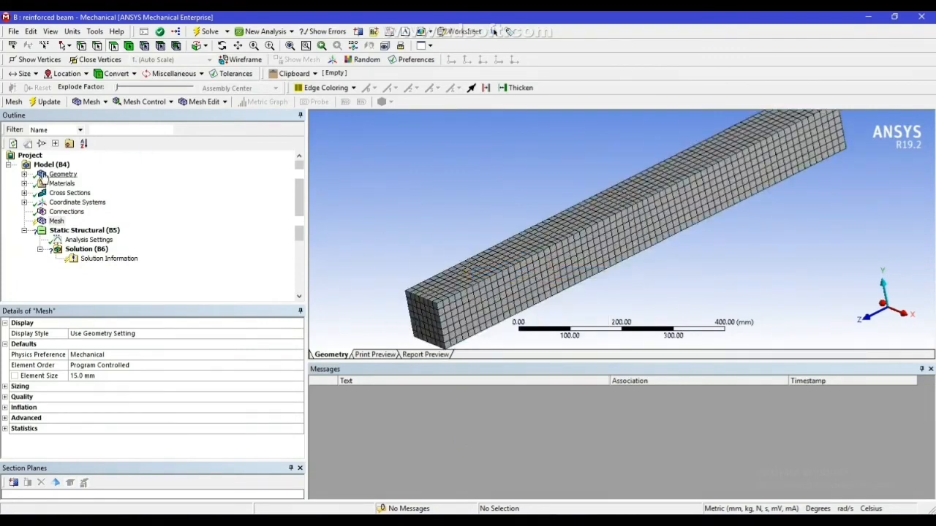
Generate the mesh for the complete model with concrete, longitudinal bars and stirrups active
left_click(56, 221)
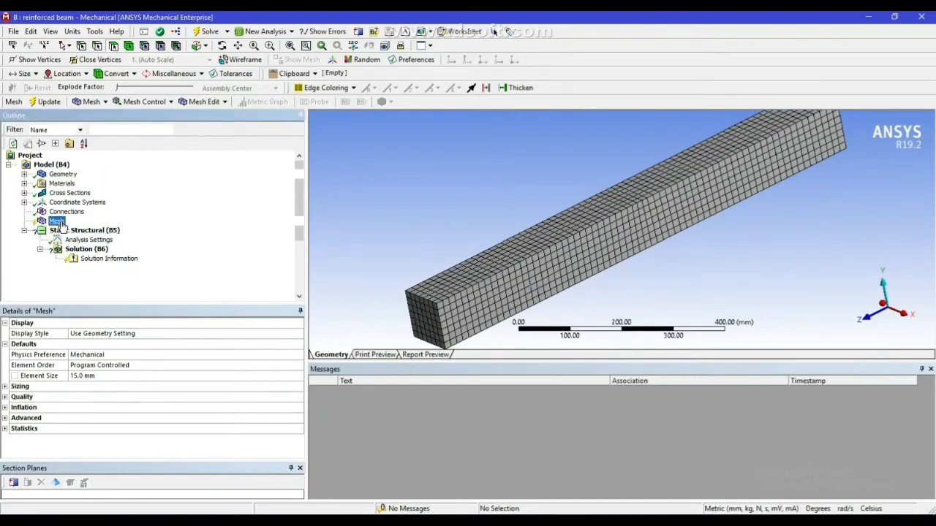
right_click(61, 221)
left_click(101, 263)
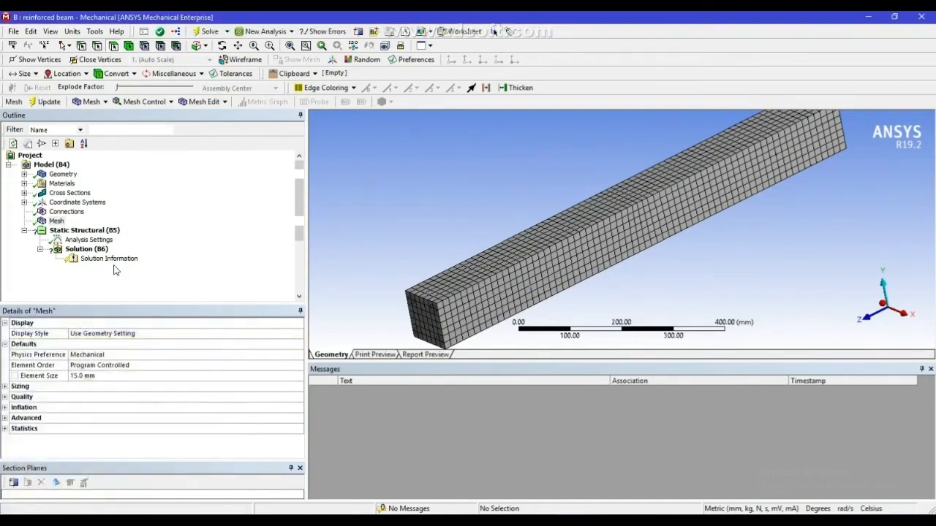
Hide the concrete solid, examine the mesh of the bars and stirrups from several angles, and restore the visibility of all bodies
left_click(564, 277)
right_click(560, 272)
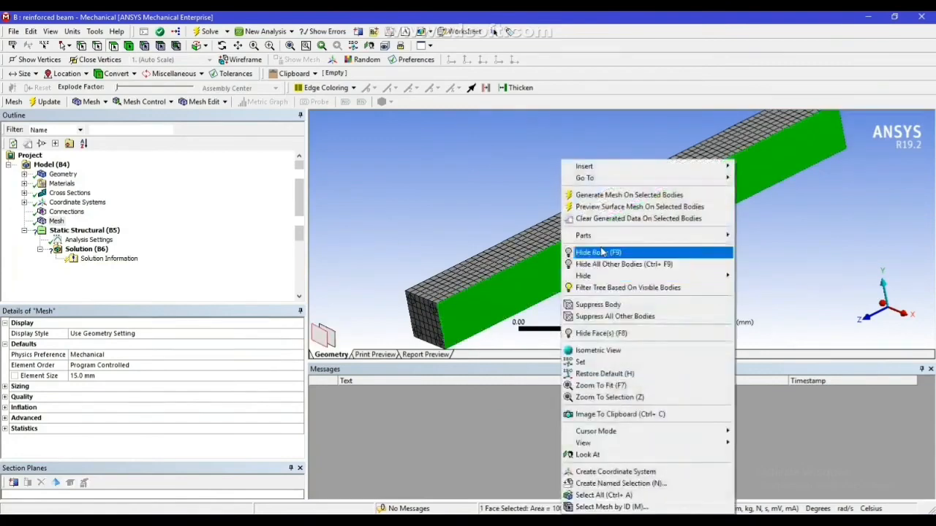
left_click(601, 252)
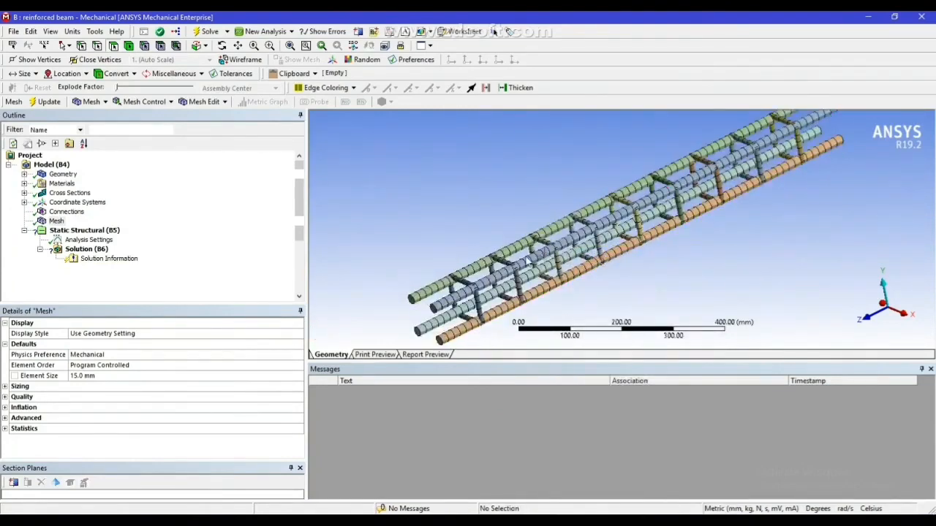
middle_click_drag(618, 263, 598, 275)
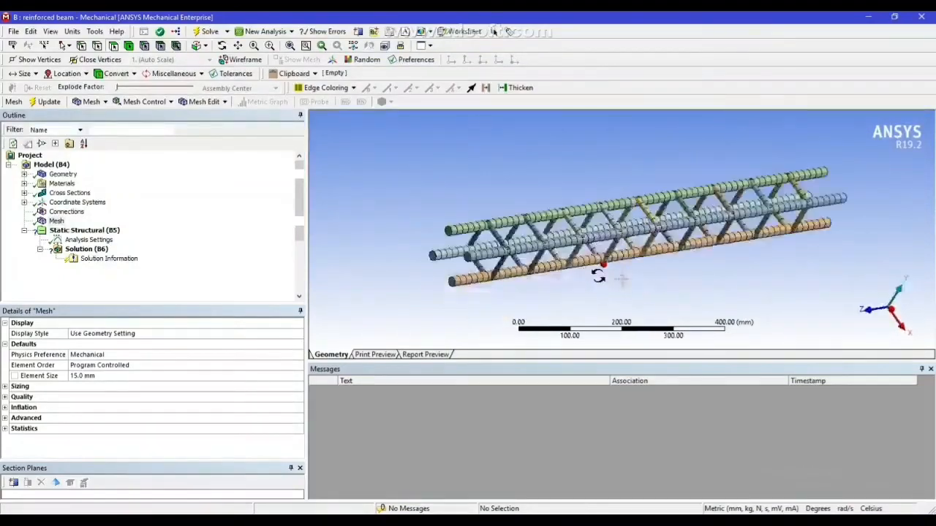
scroll(610, 269, "up", 2)
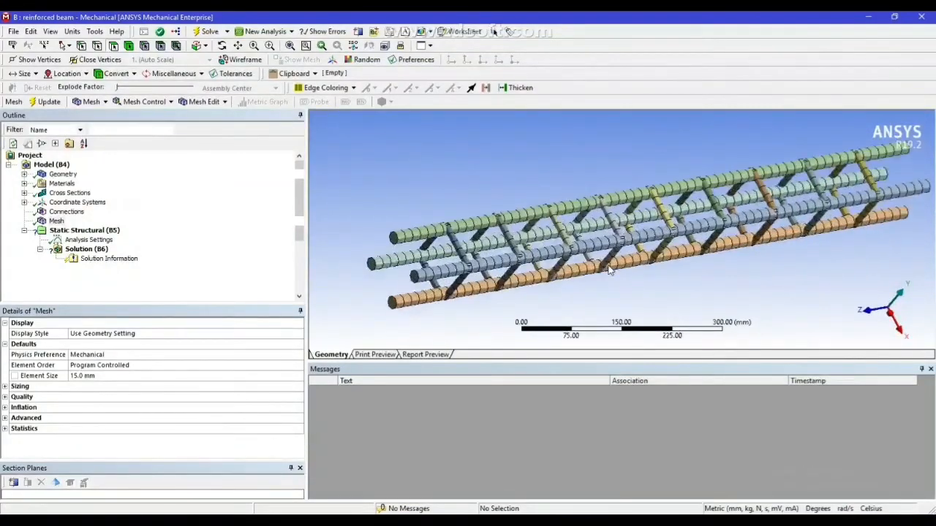
mouse_move(610, 270)
middle_mouse_down()
mouse_move(604, 254)
mouse_move(615, 259)
middle_mouse_up()
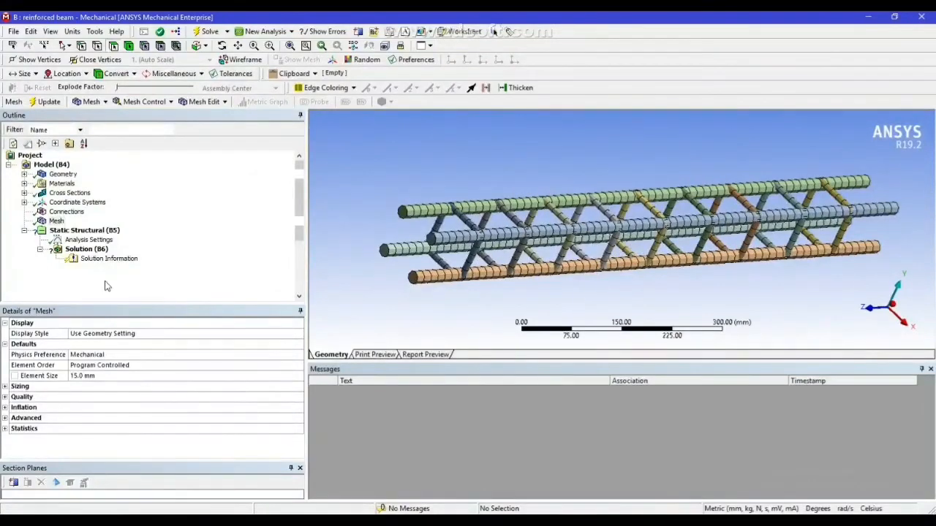
right_click(592, 254)
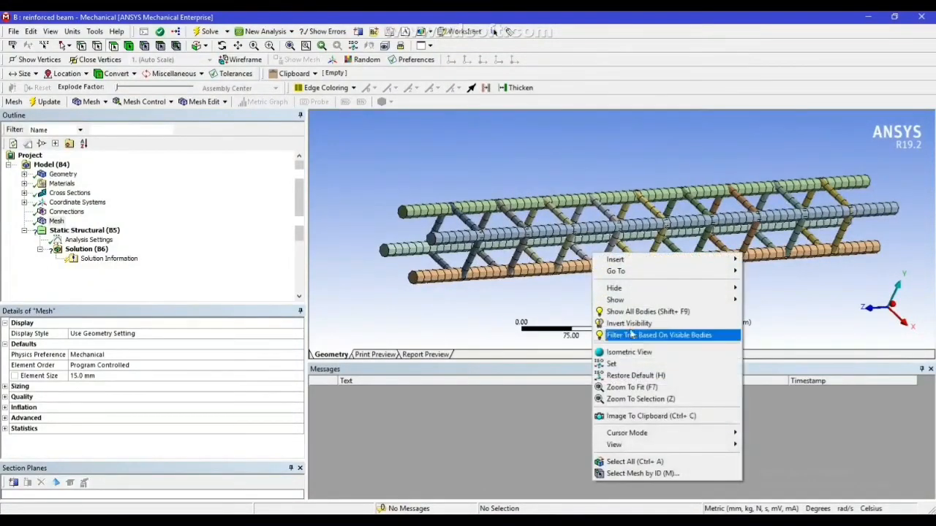
left_click(614, 308)
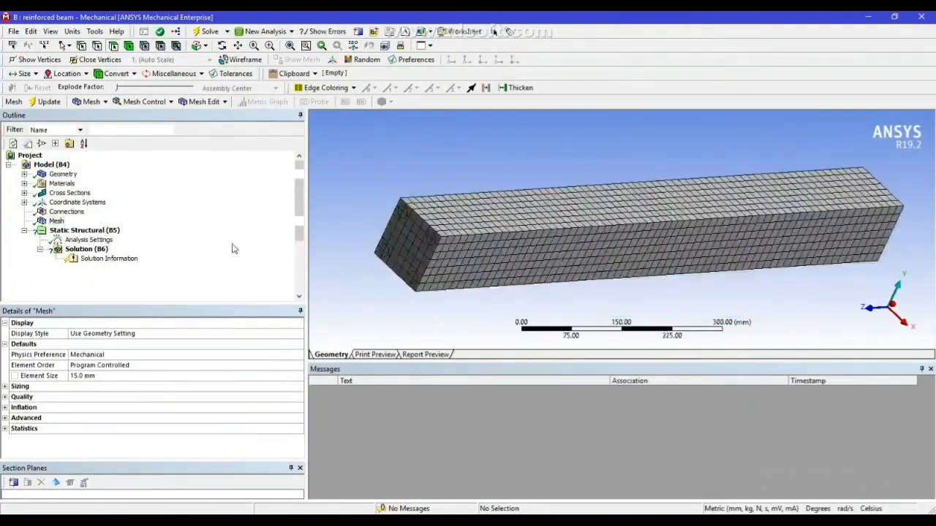
Add a fixed support on the bottom edge of the beam's near end face
right_click(80, 236)
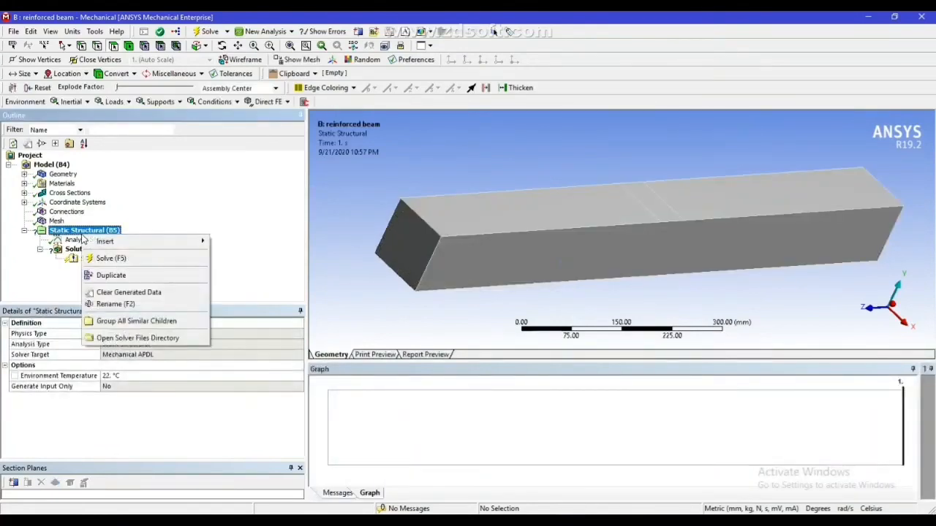
mouse_move(102, 241)
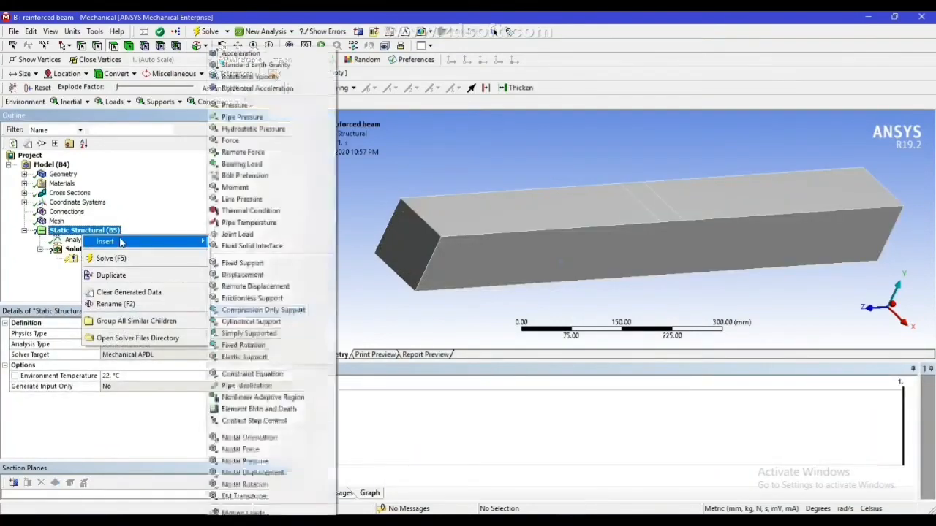
left_click(241, 263)
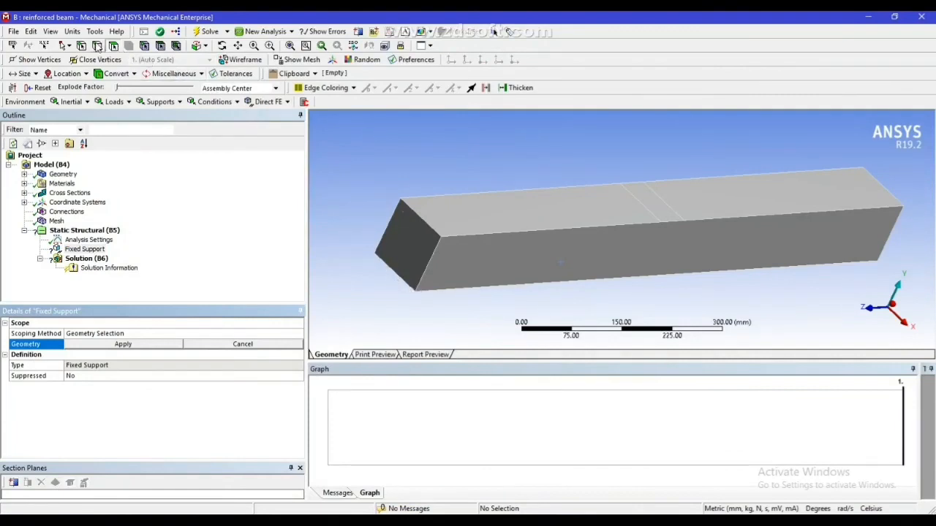
left_click(387, 271)
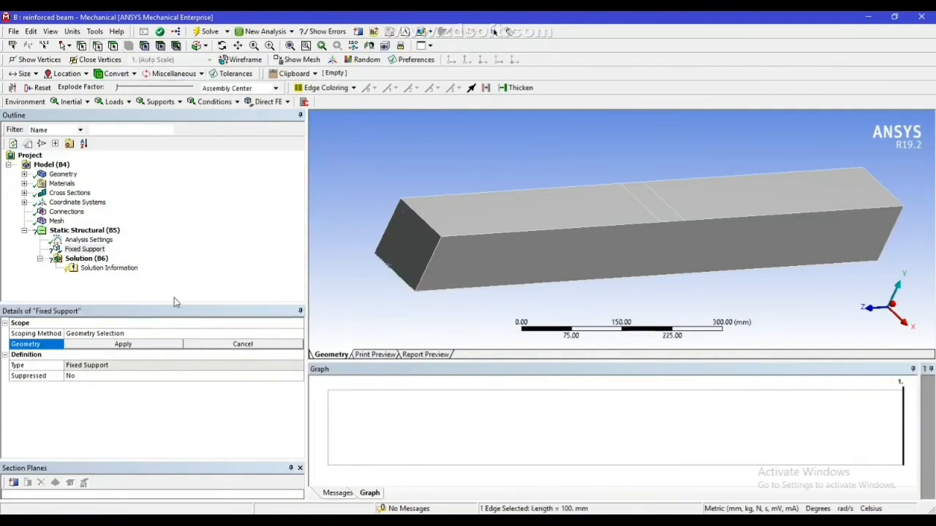
left_click(137, 334)
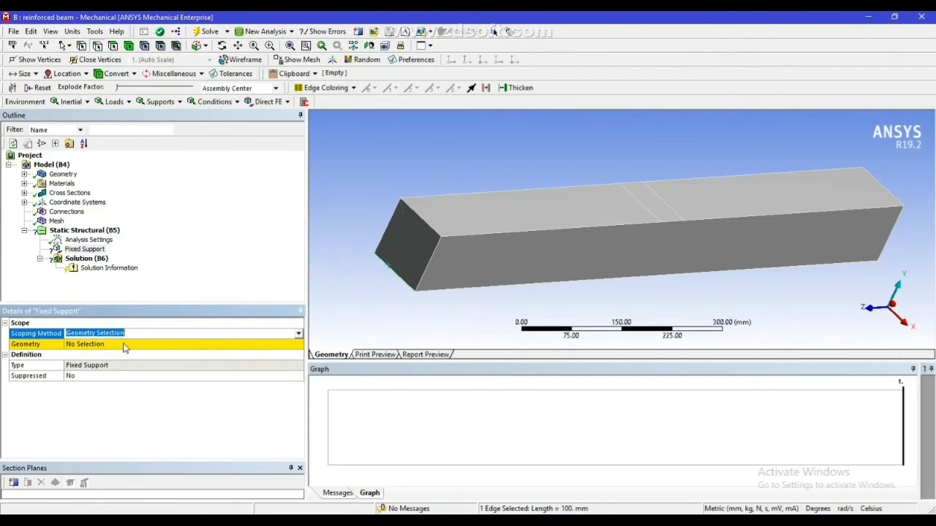
left_click(124, 347)
left_click(120, 344)
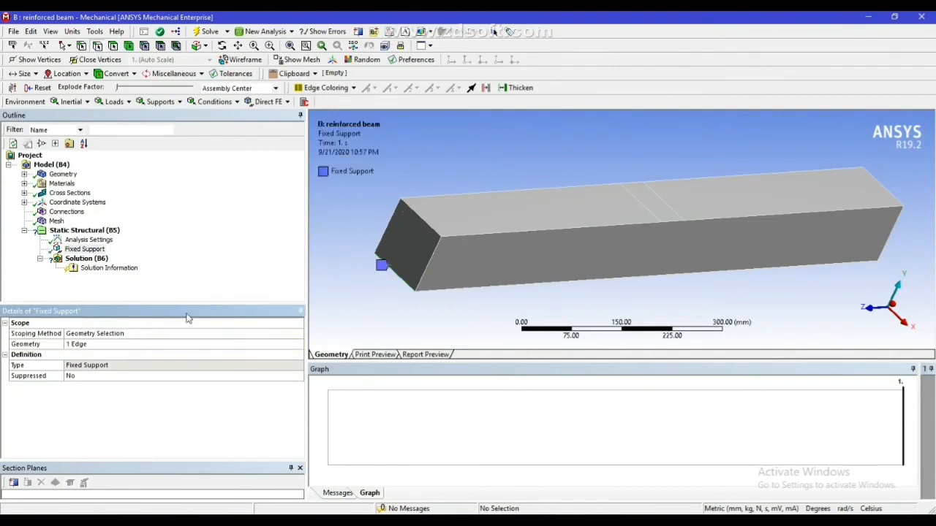
Add a displacement support scoped to the bottom edge of the beam's opposite end face
right_click(92, 231)
mouse_move(144, 239)
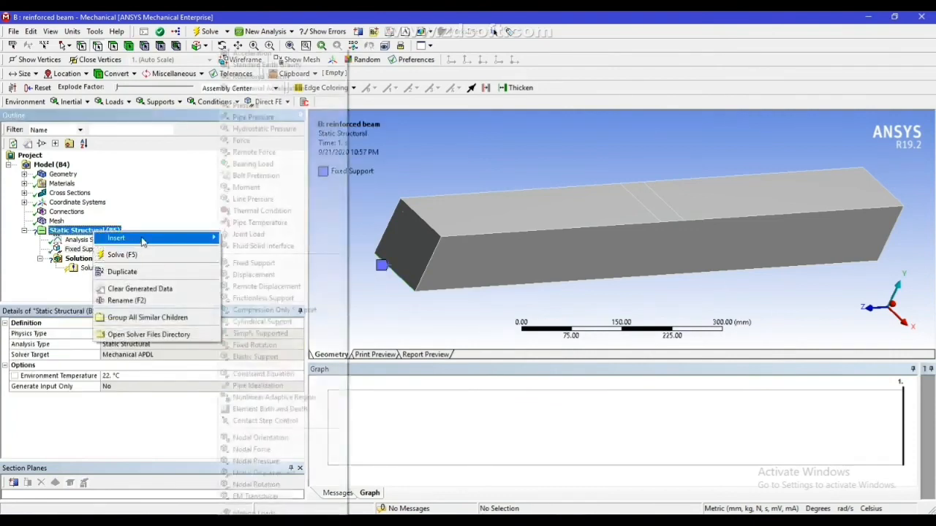
left_click(253, 274)
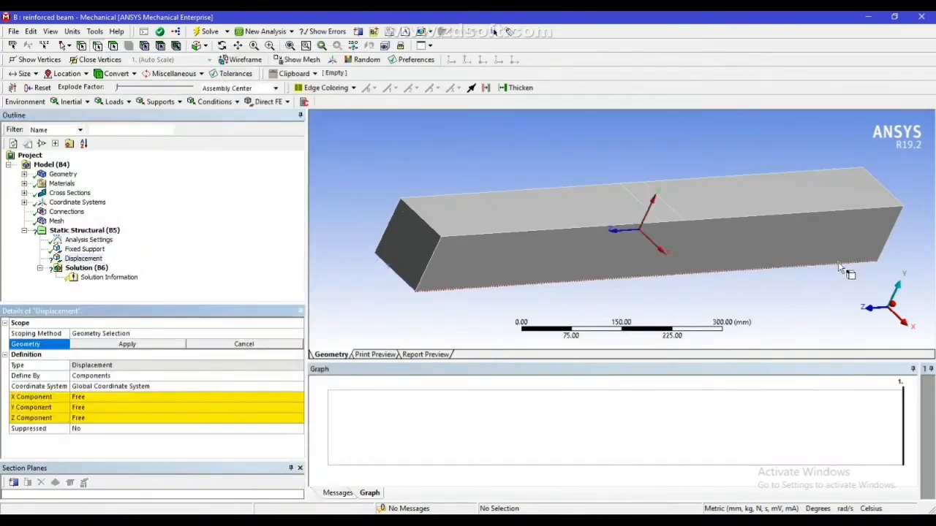
middle_click_drag(840, 269, 914, 248)
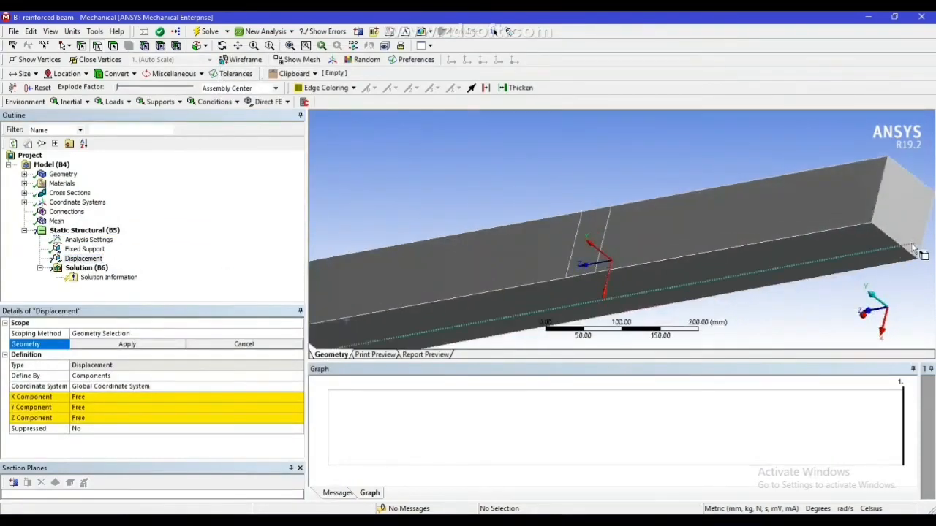
left_click(924, 236)
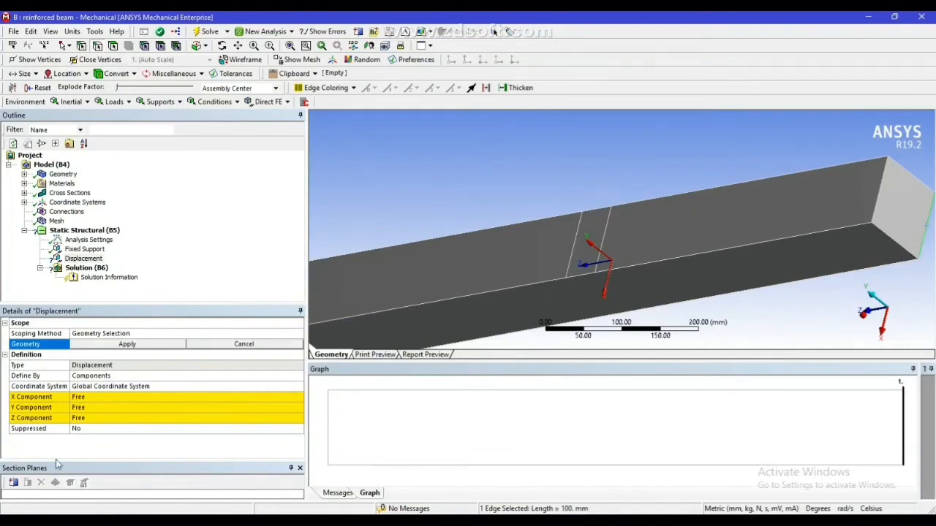
left_click(126, 345)
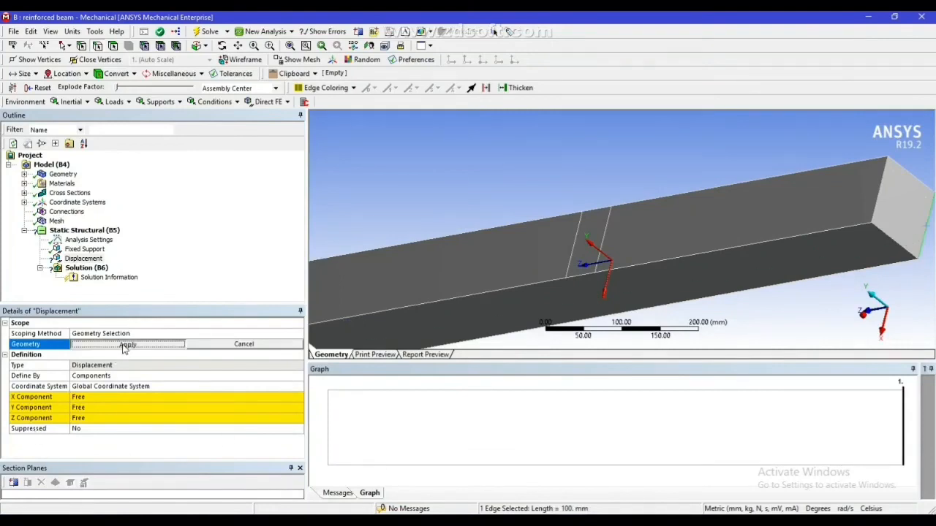
Set the displacement support's X and Y components to 0 mm, leaving the Z component free
left_click(93, 408)
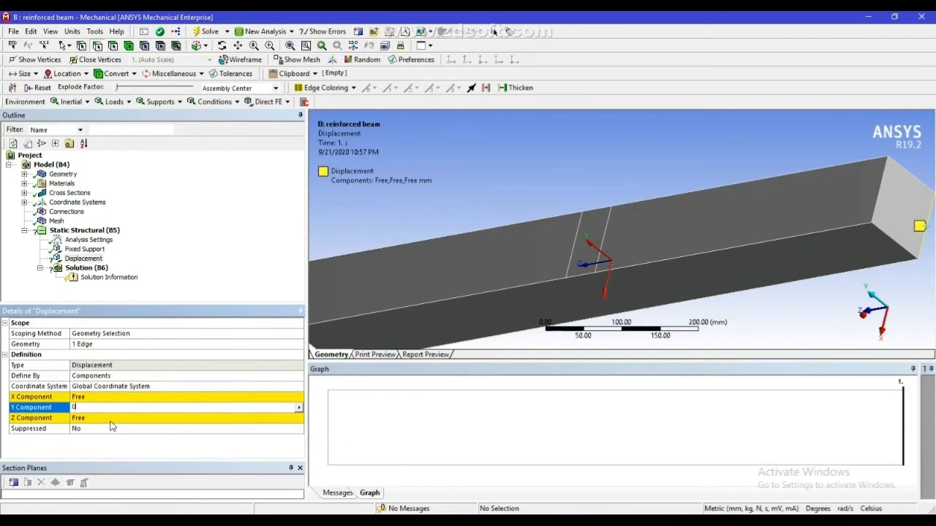
type("0")
left_click(867, 328)
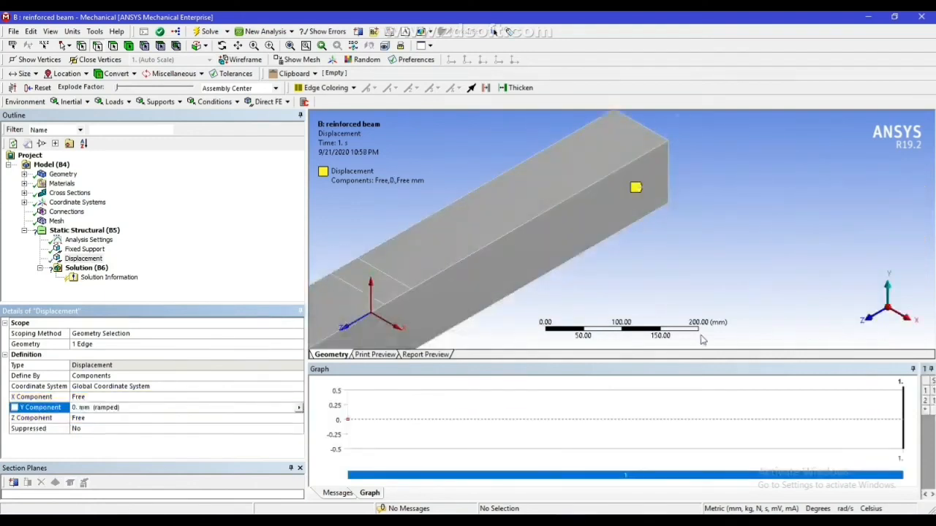
left_click(92, 418)
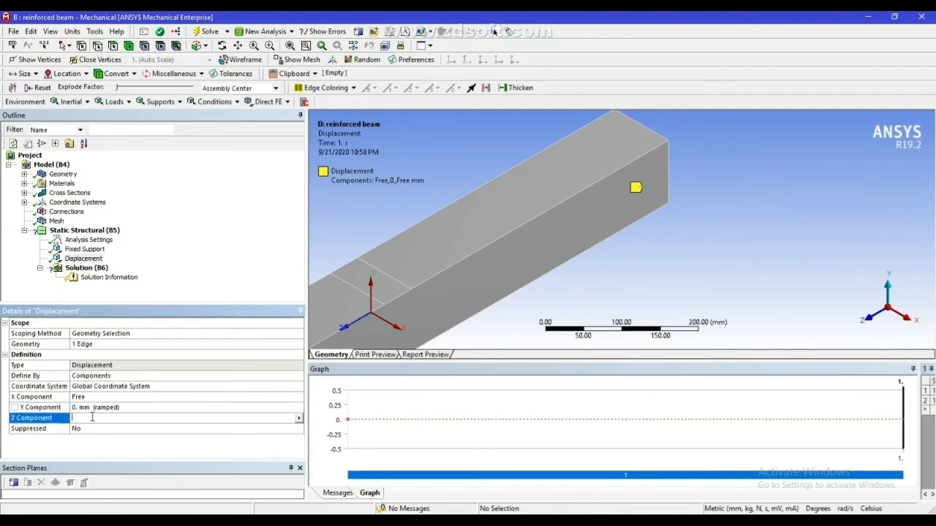
left_click(97, 399)
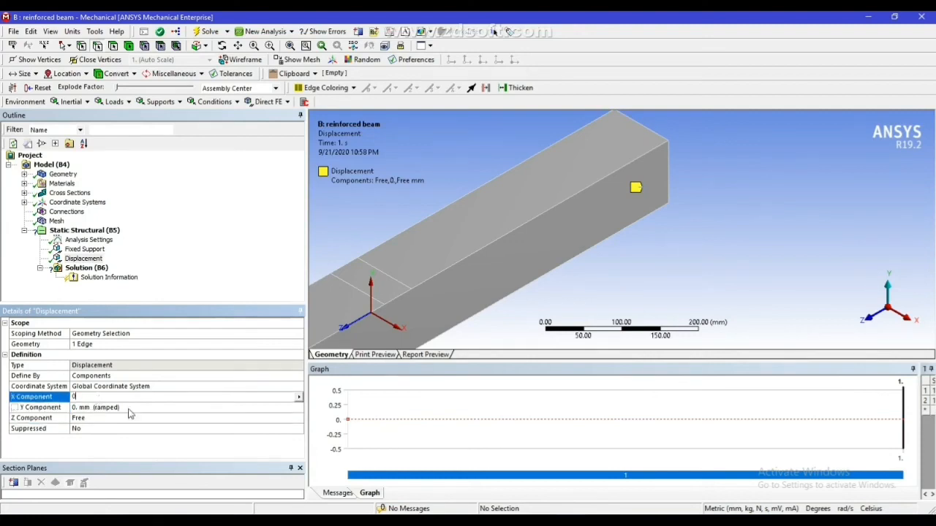
type("0")
key("Return")
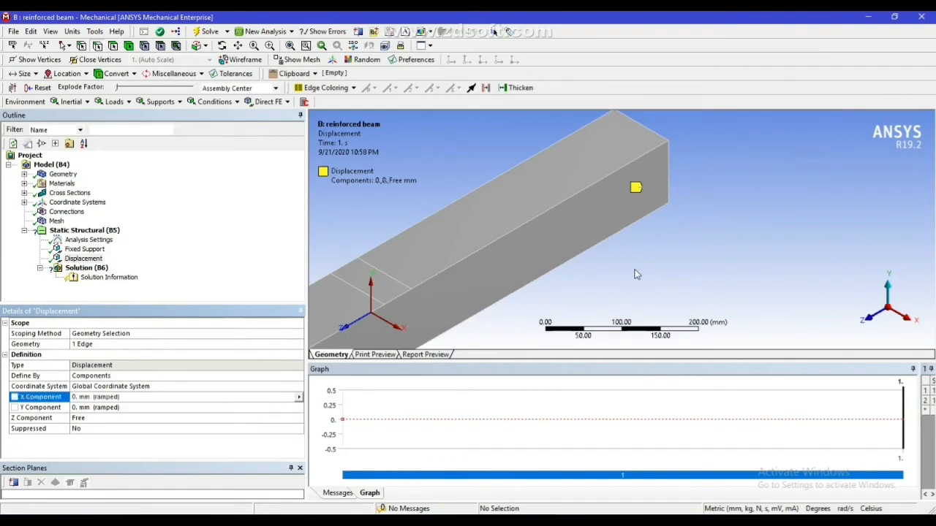
Add a force scoped to the narrow strip face at the middle of the beam's top surface
left_click(79, 232)
right_click(79, 232)
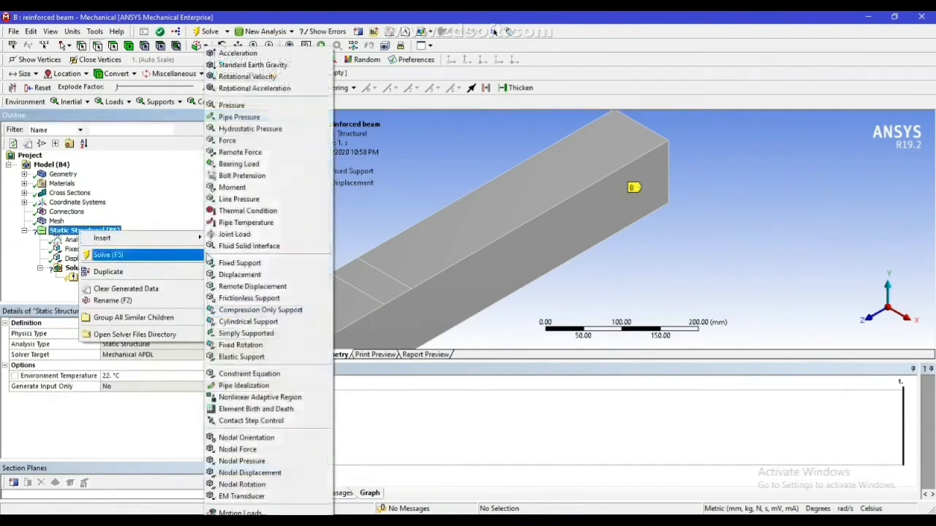
left_click(228, 141)
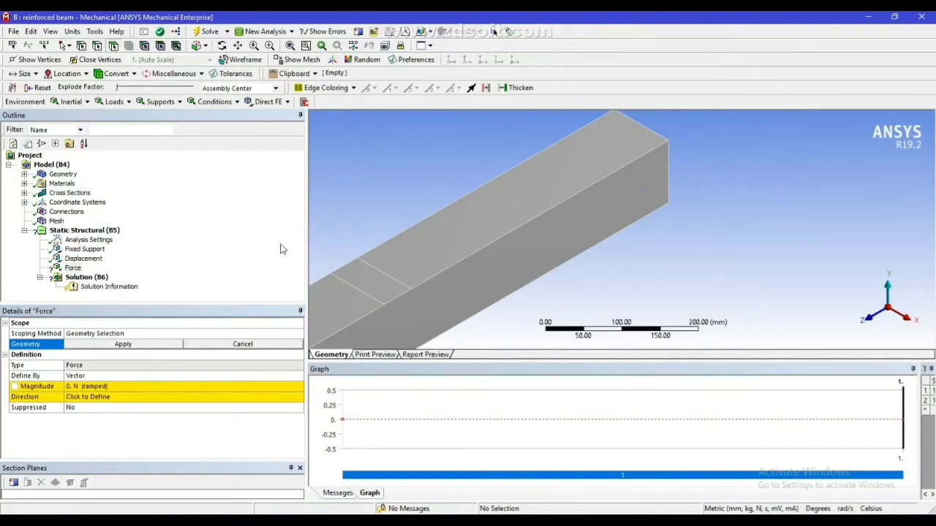
left_click(361, 283)
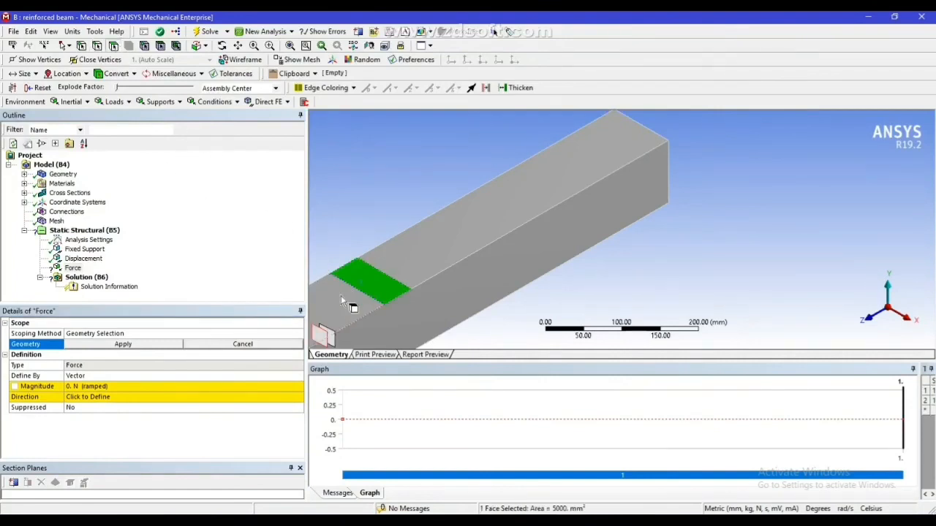
left_click(125, 344)
Define the force by components and set its Y component to -16000 N
left_click(105, 376)
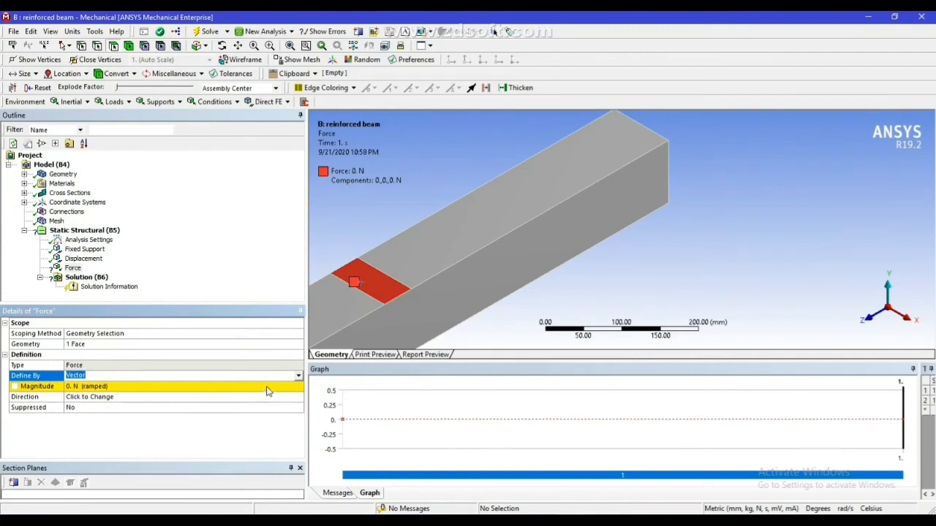
left_click(299, 376)
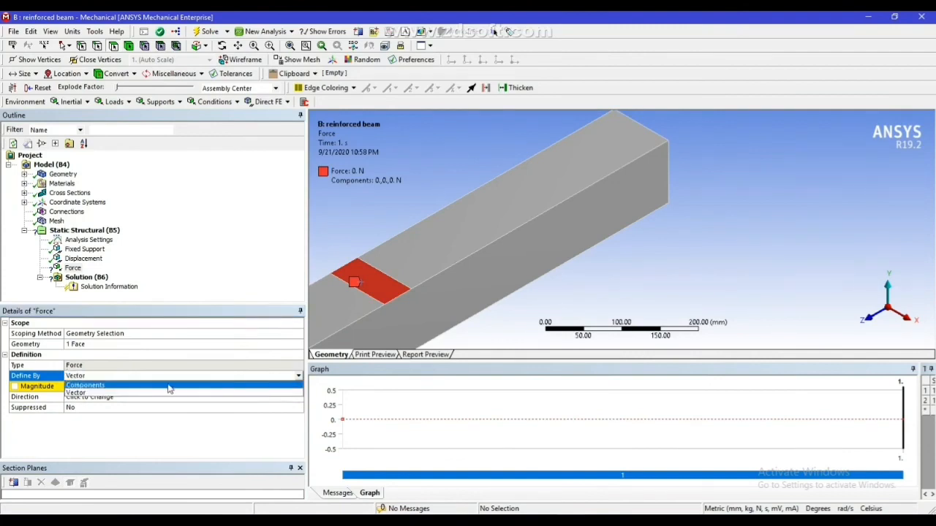
left_click(169, 386)
left_click(124, 407)
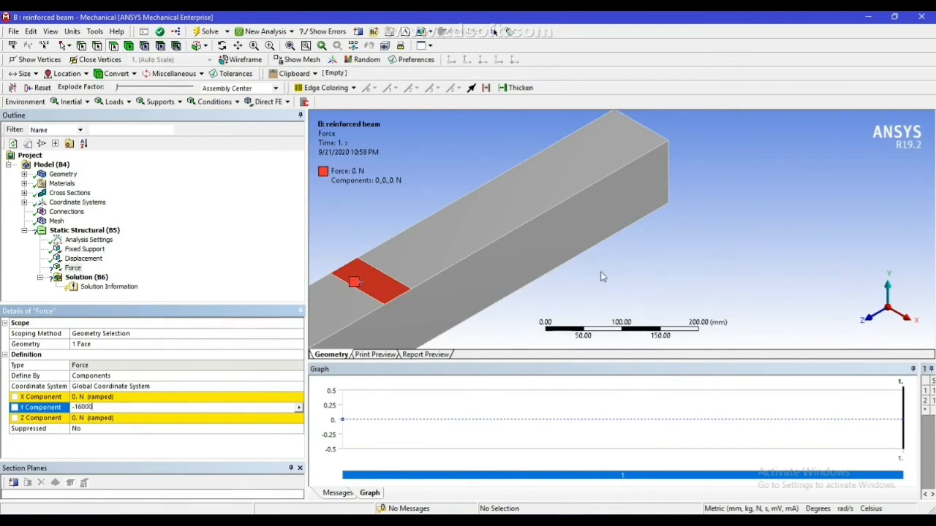
key("Return")
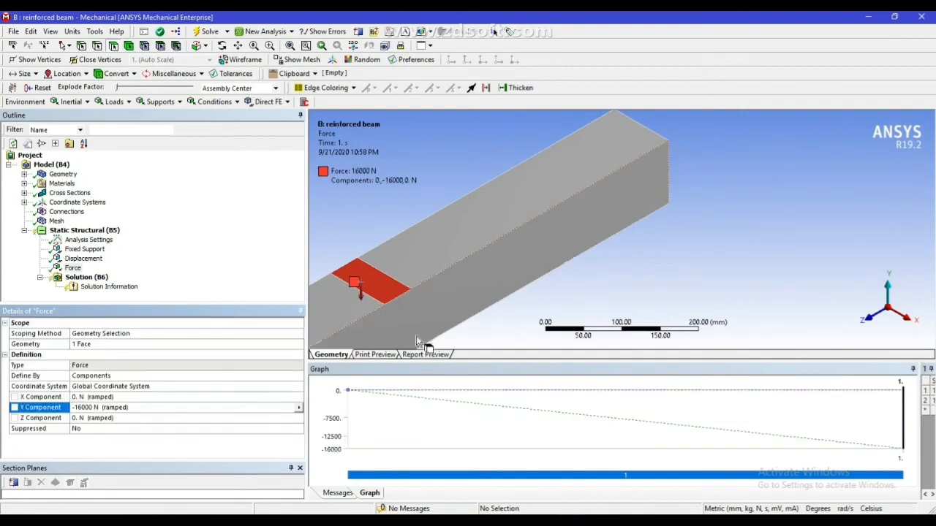
Add equivalent (von-Mises) stress and total deformation results for all bodies to the solution
left_click(105, 282)
right_click(105, 282)
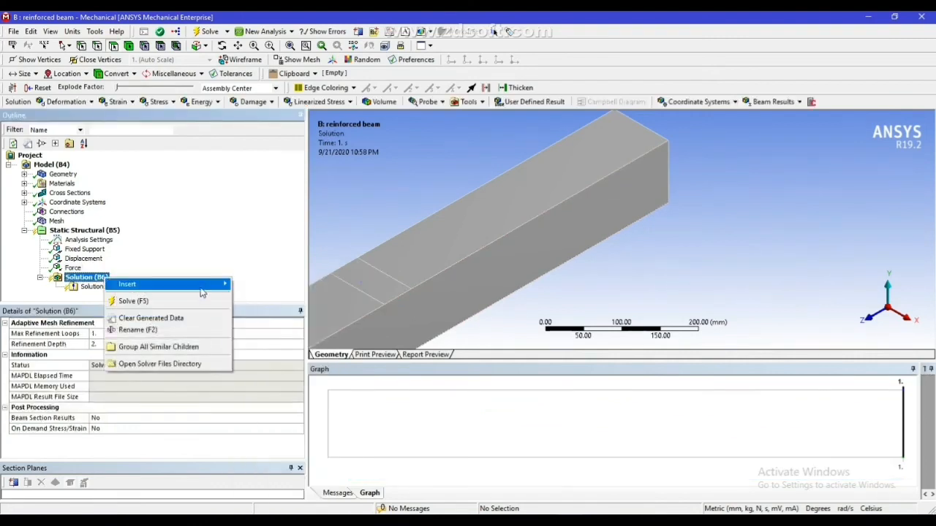
mouse_move(256, 308)
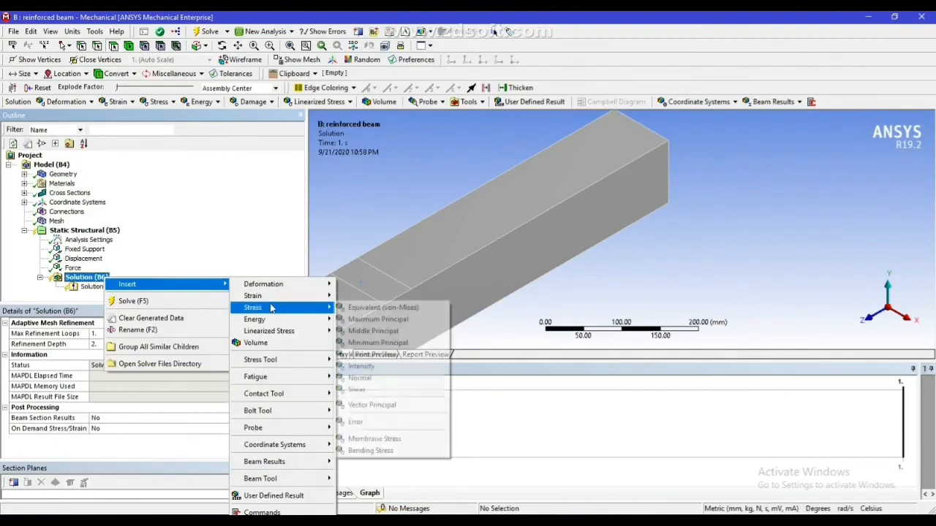
left_click(354, 310)
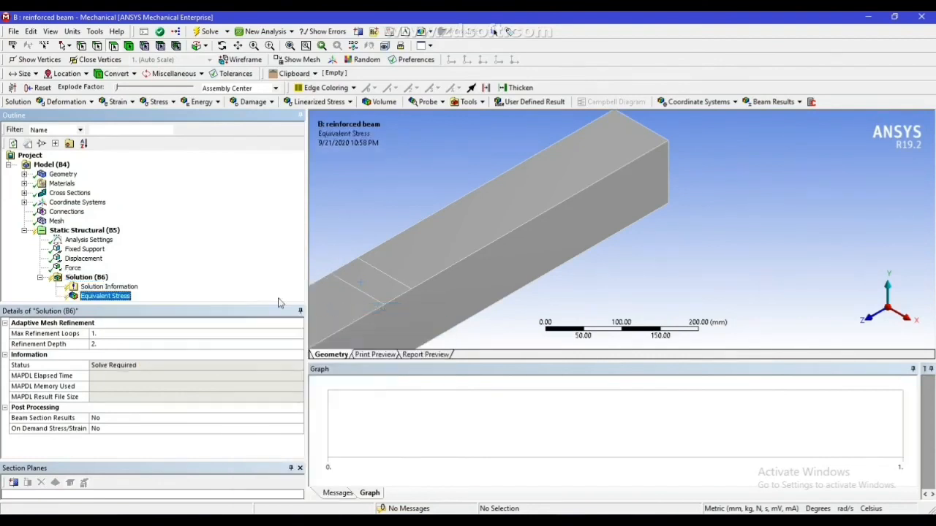
right_click(92, 277)
mouse_move(124, 281)
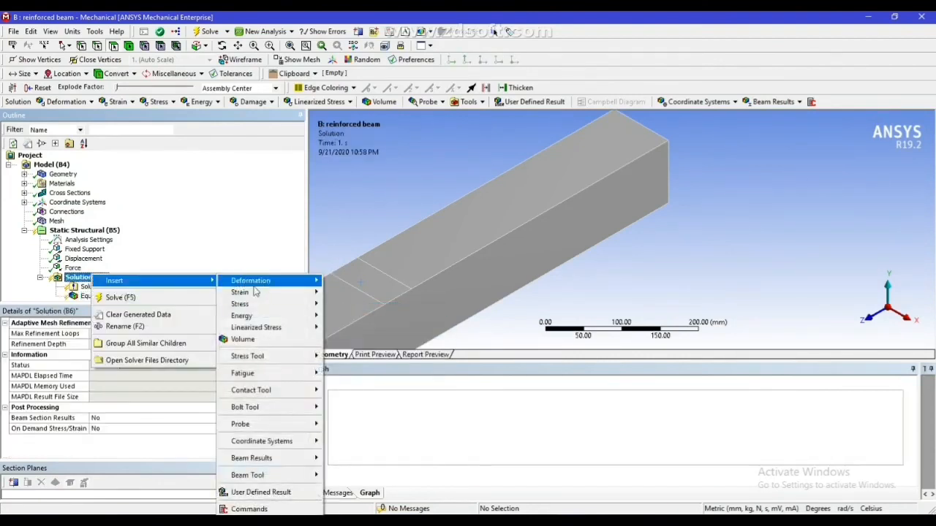
mouse_move(270, 281)
left_click(359, 281)
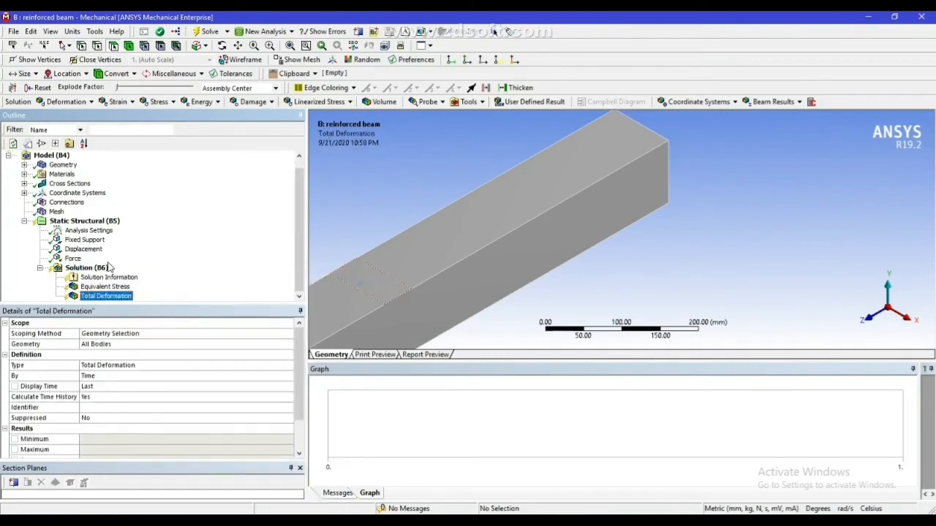
Add equivalent (von-Mises) elastic strain and maximum principal stress results for all bodies to the solution
left_click(88, 268)
right_click(99, 268)
mouse_move(121, 274)
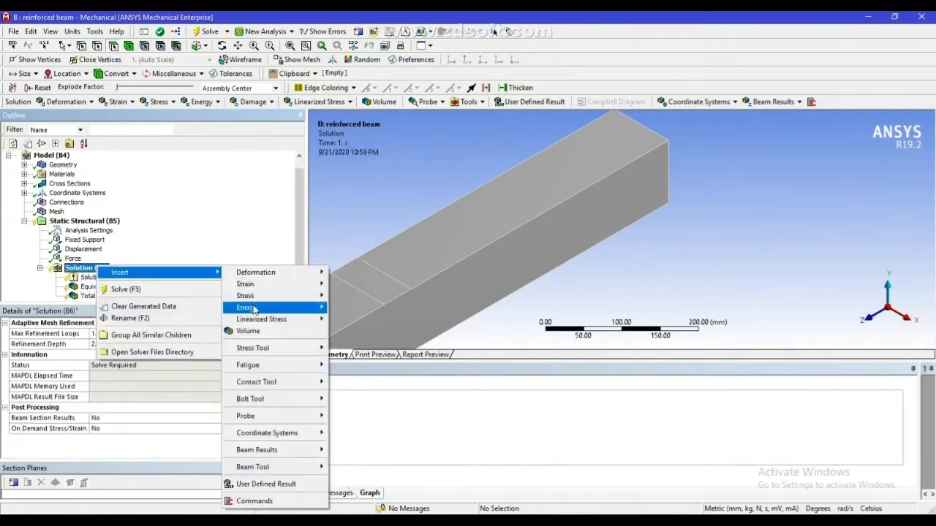
mouse_move(267, 286)
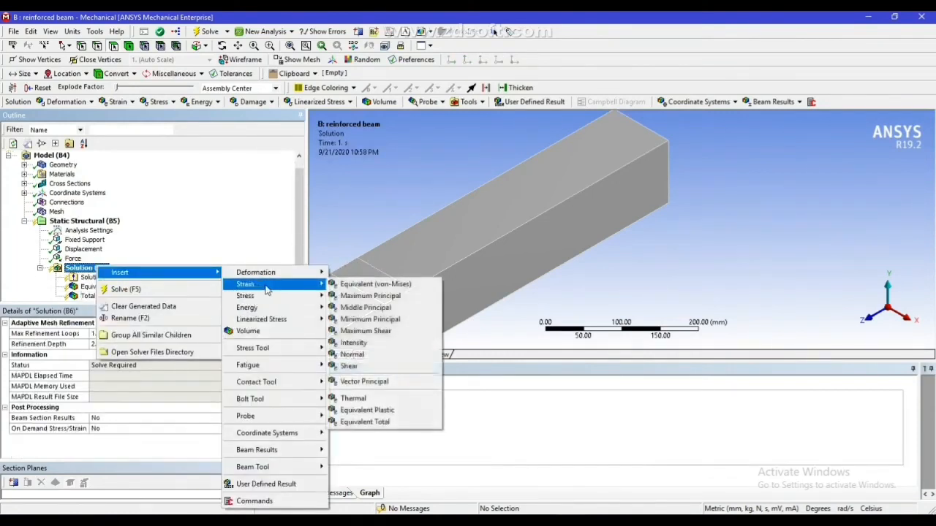
left_click(357, 285)
left_click(88, 259)
right_click(98, 259)
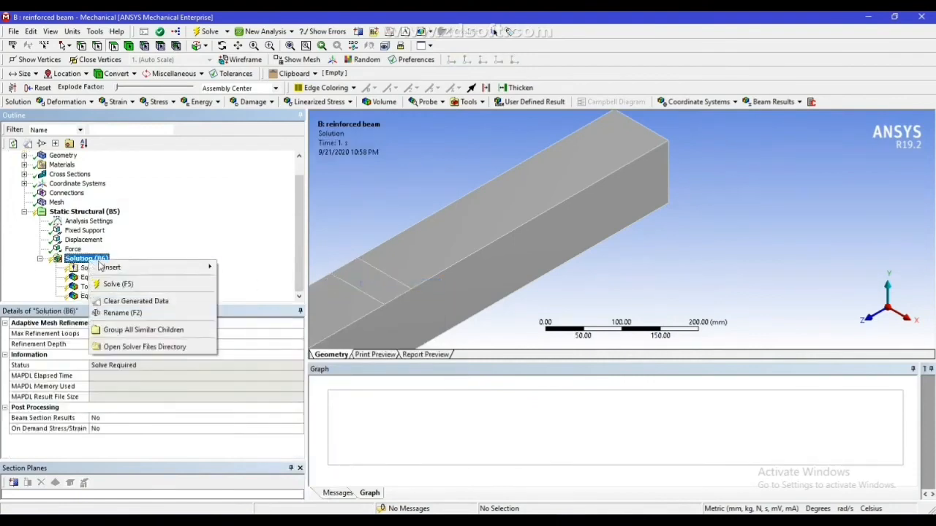
mouse_move(101, 267)
mouse_move(260, 303)
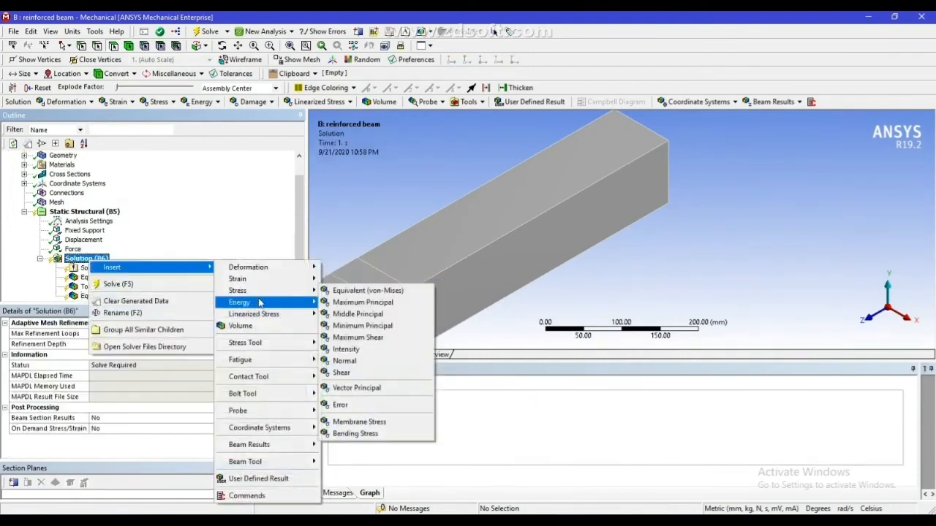
left_click(345, 305)
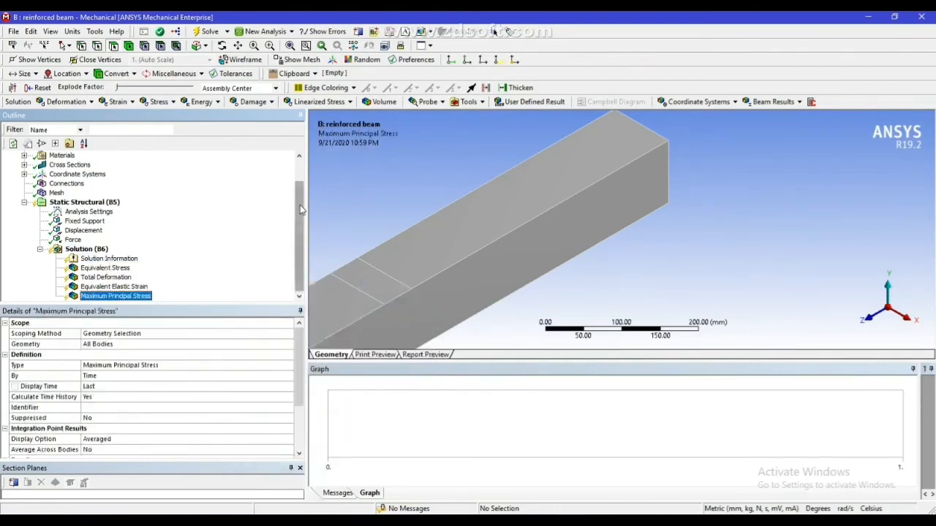
left_click(88, 249)
right_click(93, 252)
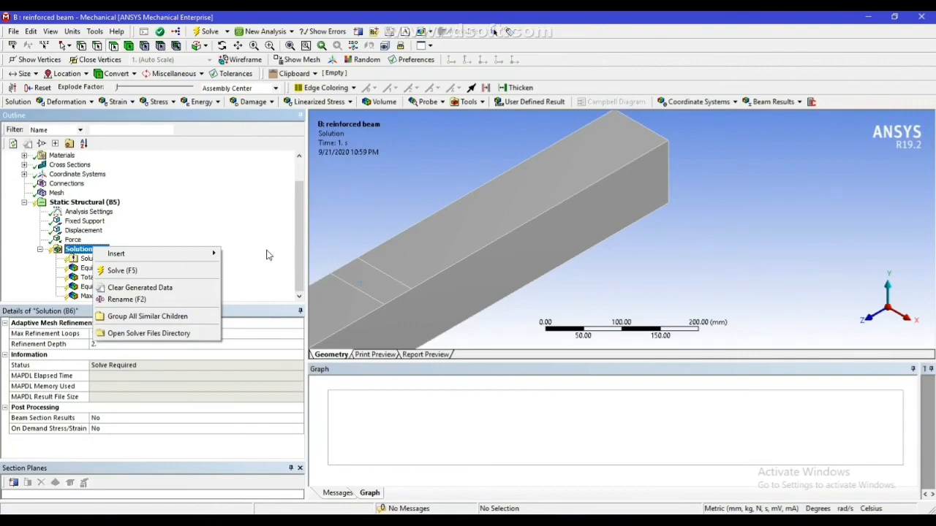
left_click(571, 523)
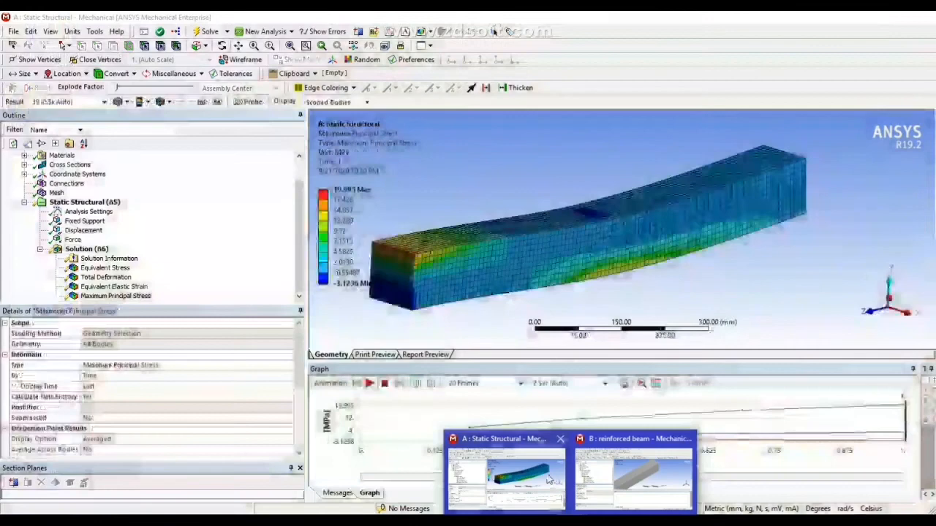
Switch to the solved Static Structural system A and animate its equivalent stress and total deformation results
left_click(548, 480)
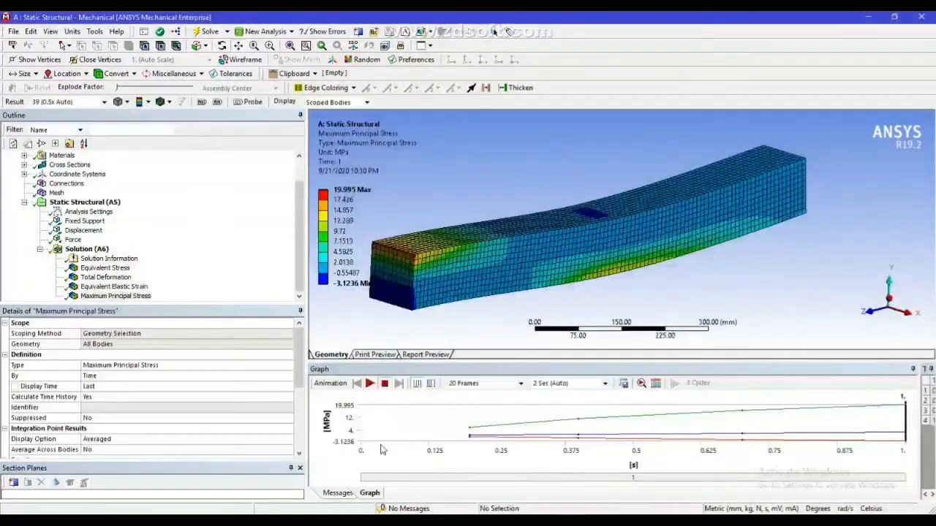
mouse_move(299, 217)
left_mouse_down()
mouse_move(297, 193)
mouse_move(297, 224)
left_mouse_up()
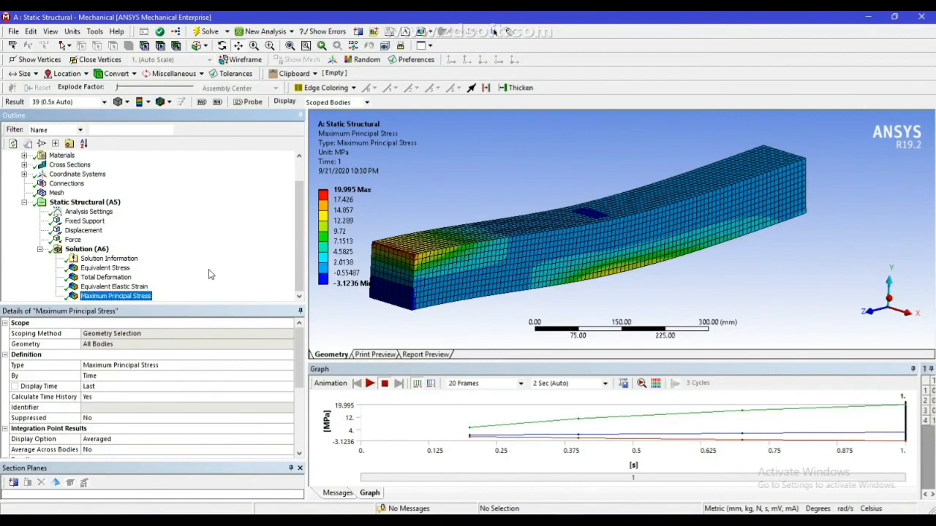
left_click(101, 269)
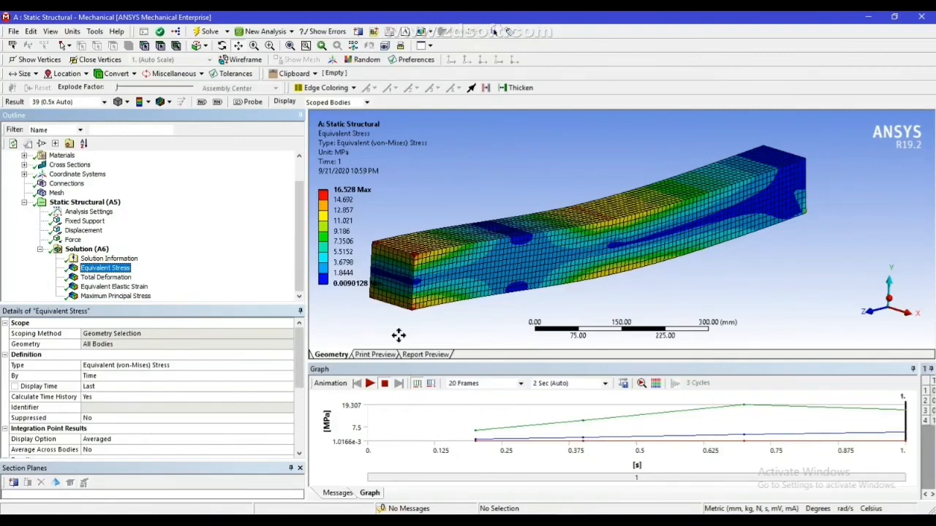
middle_click_drag(421, 290, 415, 300)
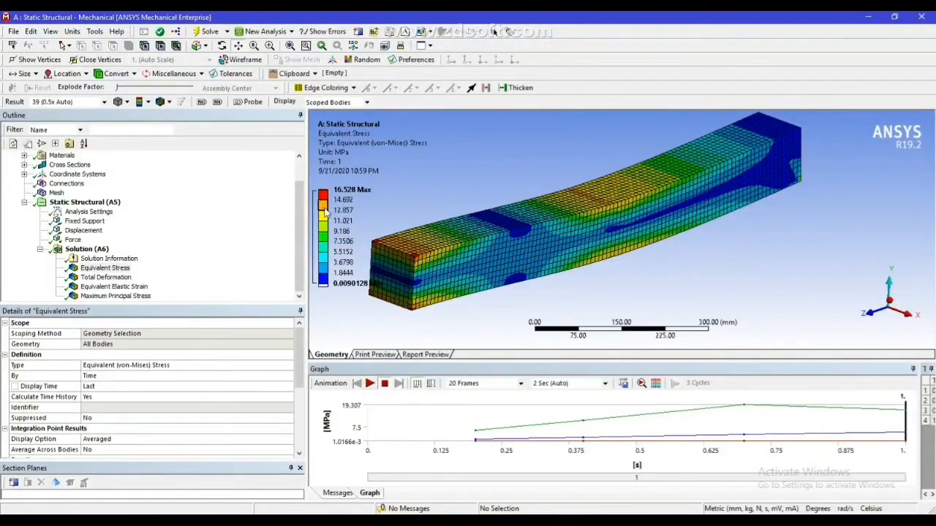
left_click(367, 383)
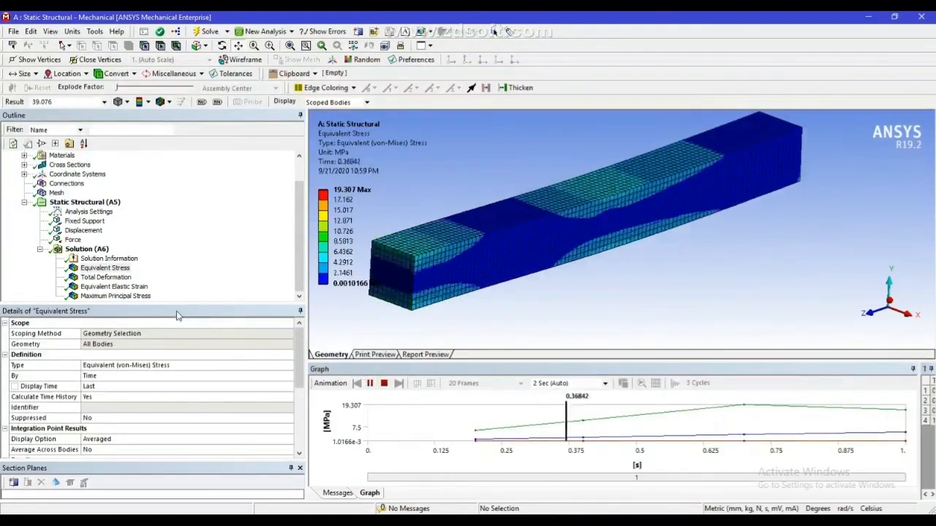
left_click(106, 277)
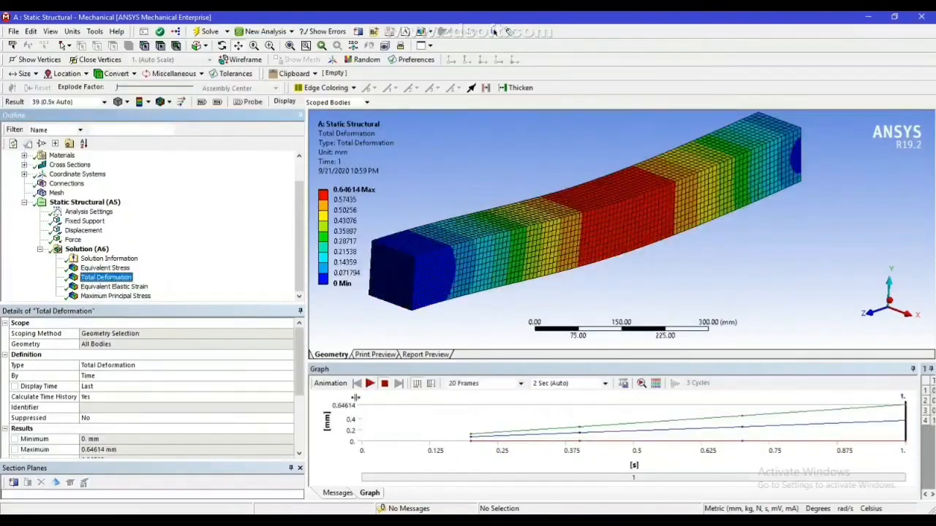
left_click(369, 384)
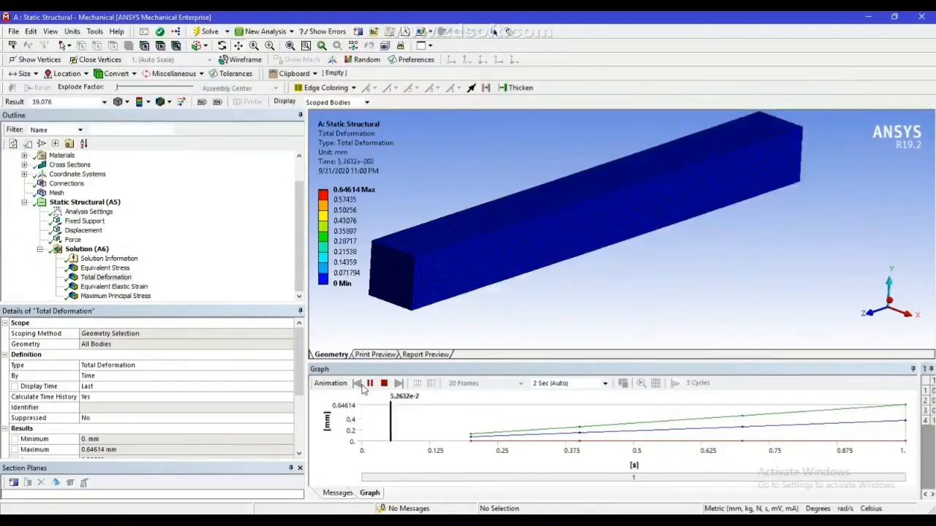
Animate the equivalent elastic strain and maximum principal stress results of system A
left_click(104, 288)
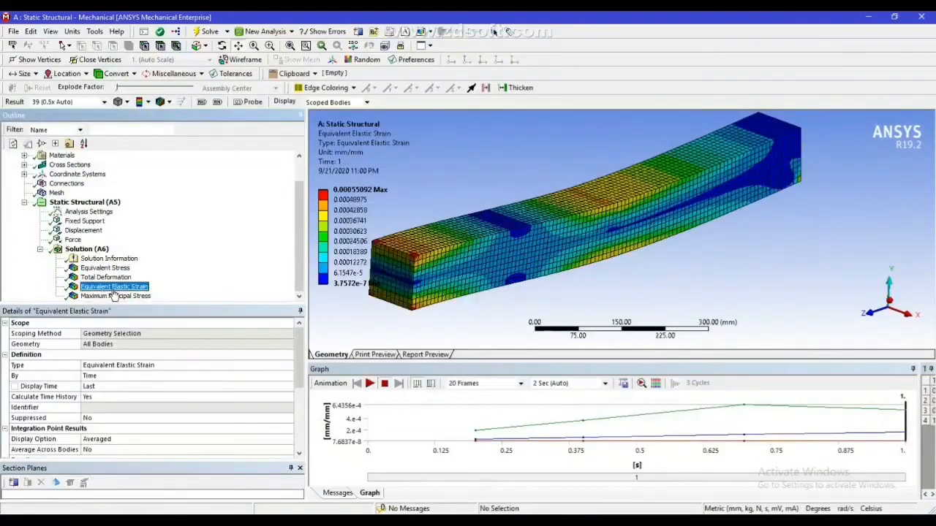
left_click(368, 384)
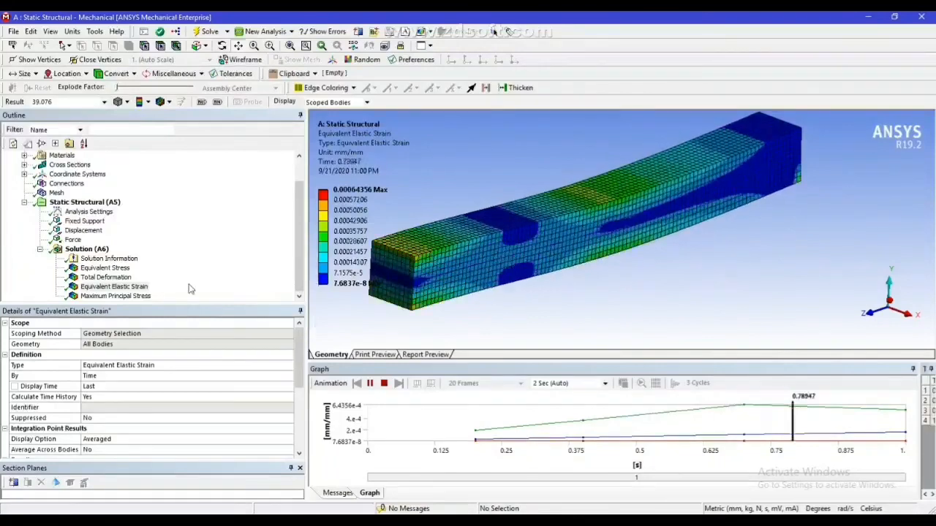
left_click(117, 296)
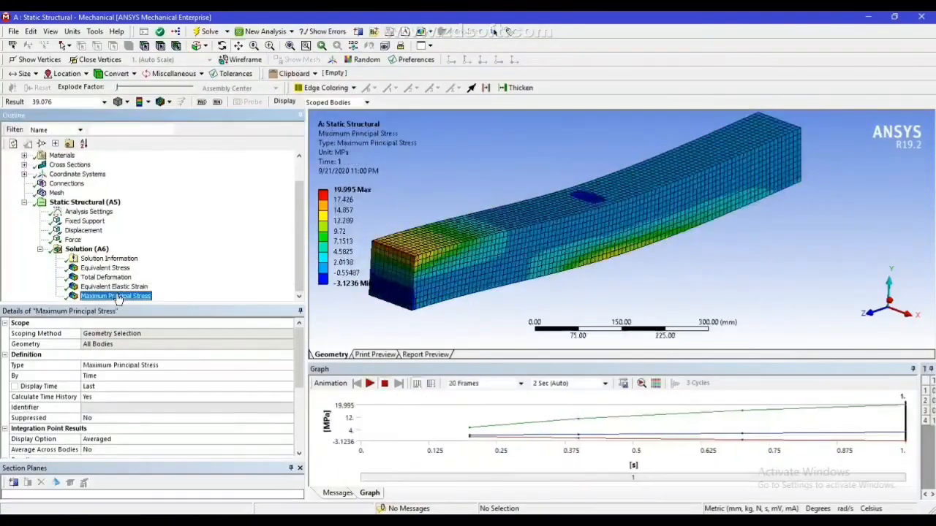
left_click(370, 384)
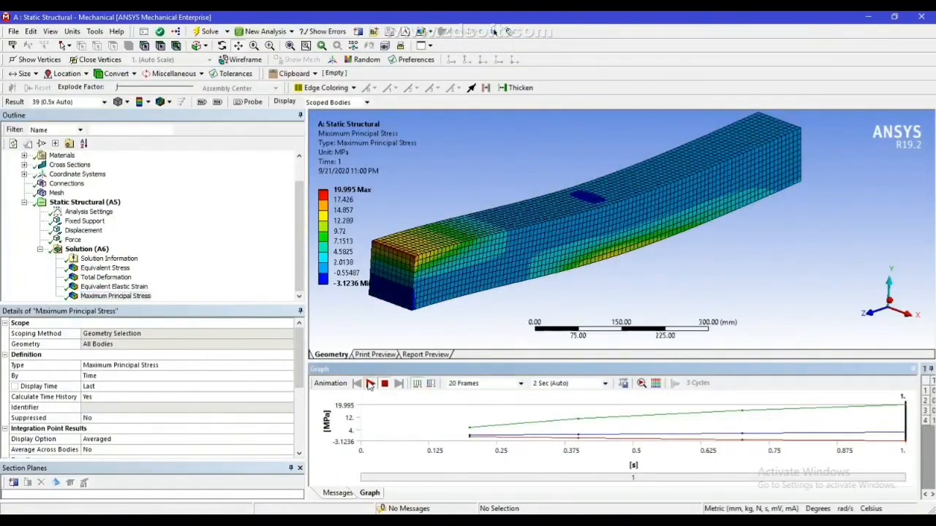